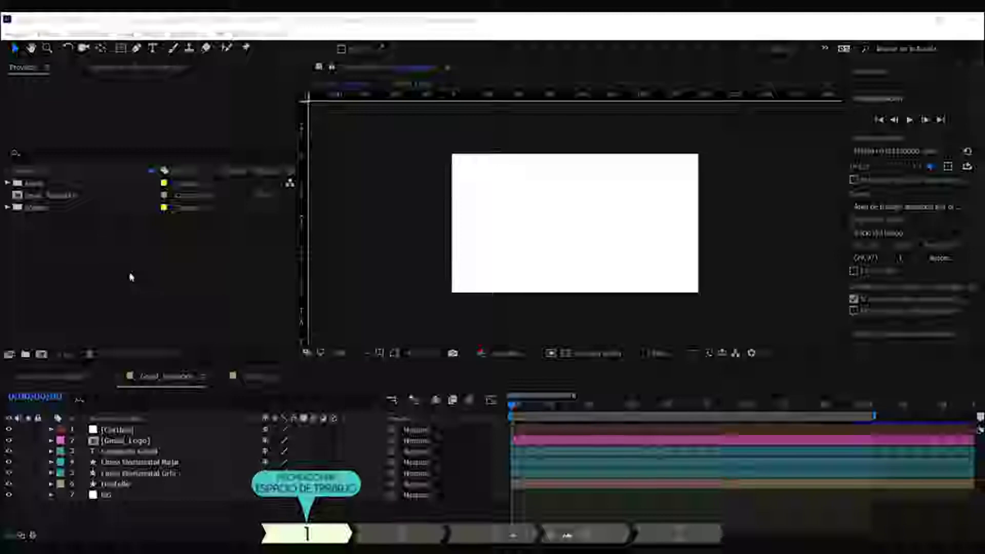
Expand and select the Assets folder to show Gmail_Logo and its layers subfolder, glancing at File > Import.
right_click(45, 244)
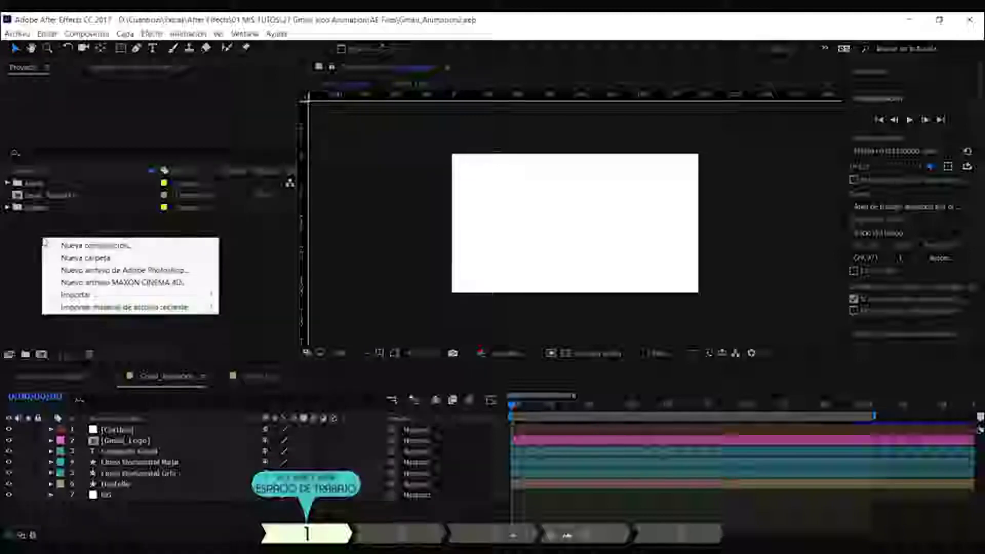
click(12, 239)
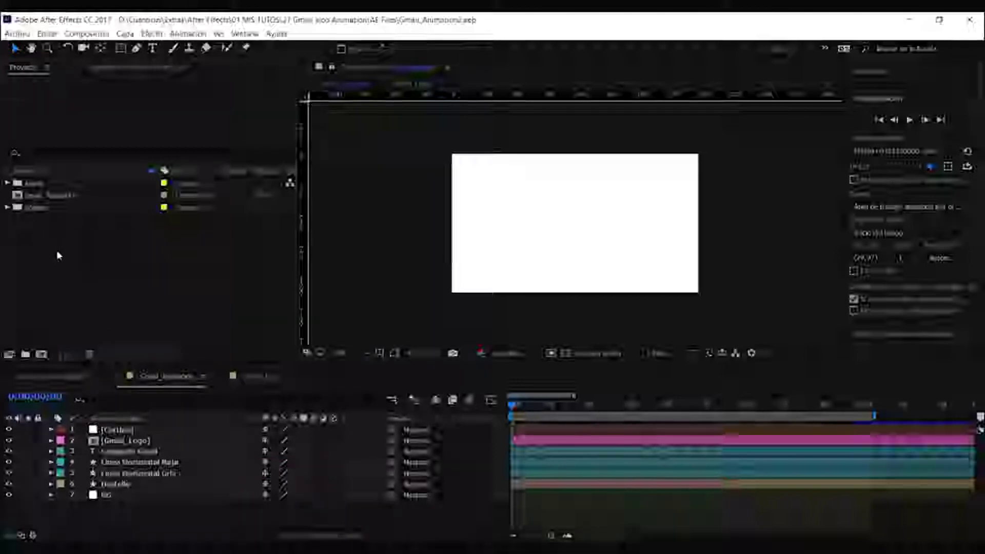
click(7, 183)
click(31, 184)
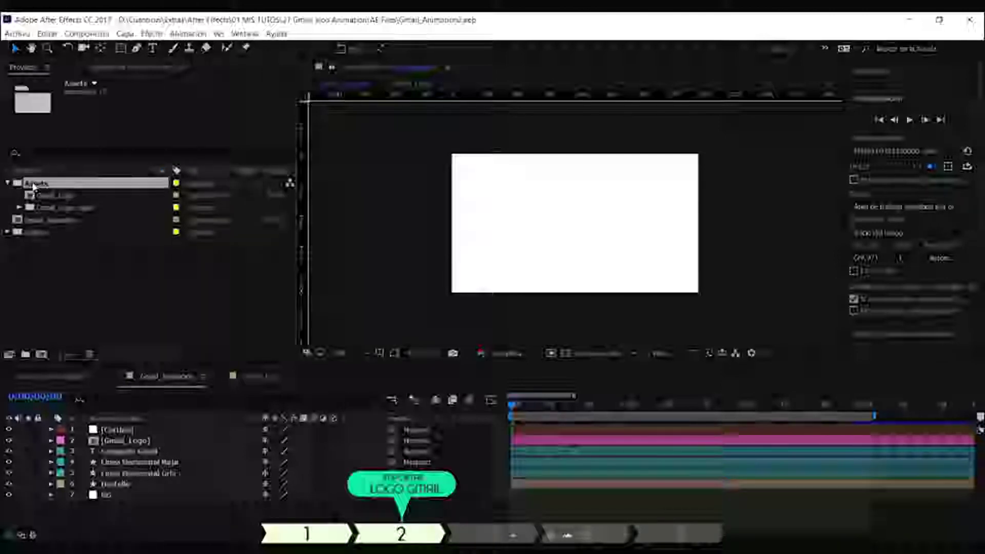
click(17, 34)
mouse_move(51, 207)
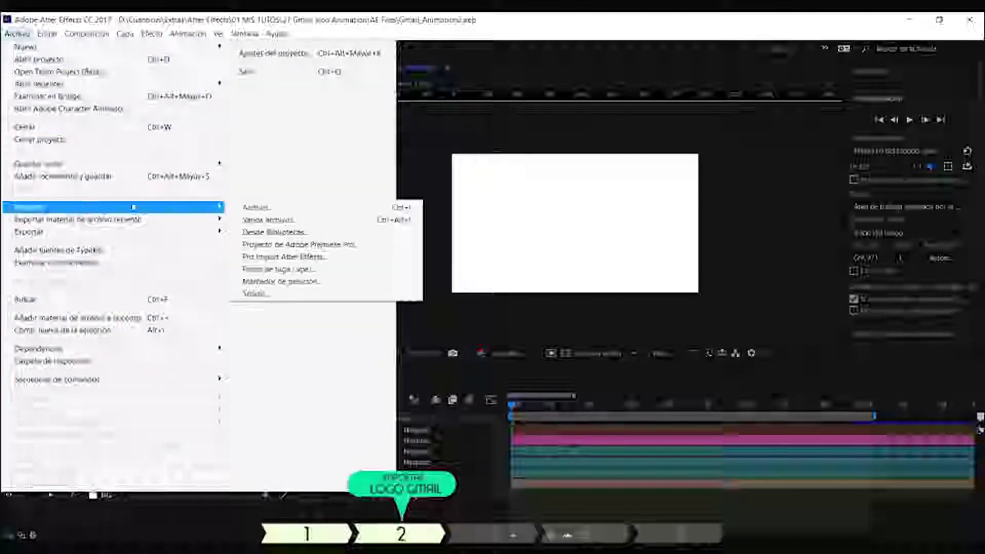
key(Escape)
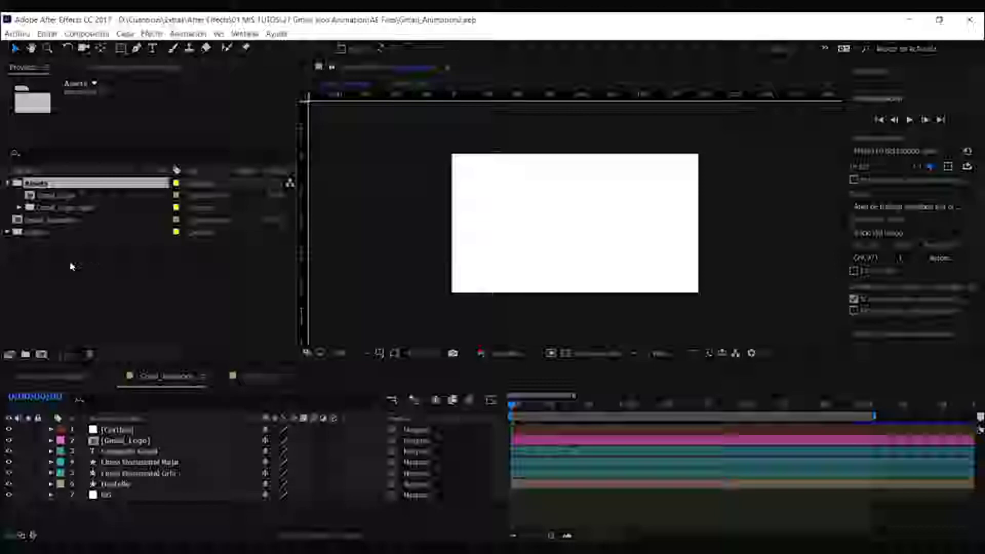
Peek inside the Gmail_Logo layers subfolder, then collapse it and the Assets folder.
click(56, 196)
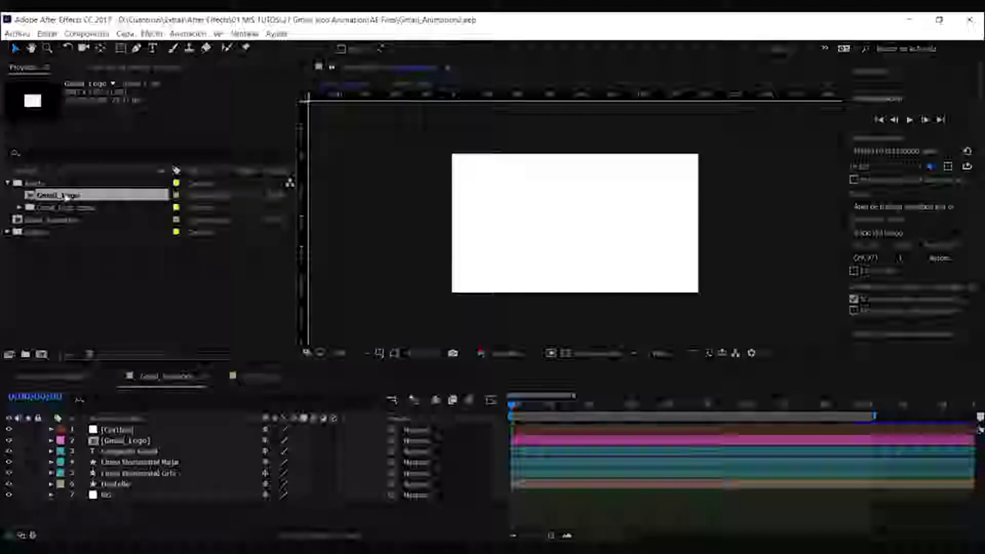
click(19, 208)
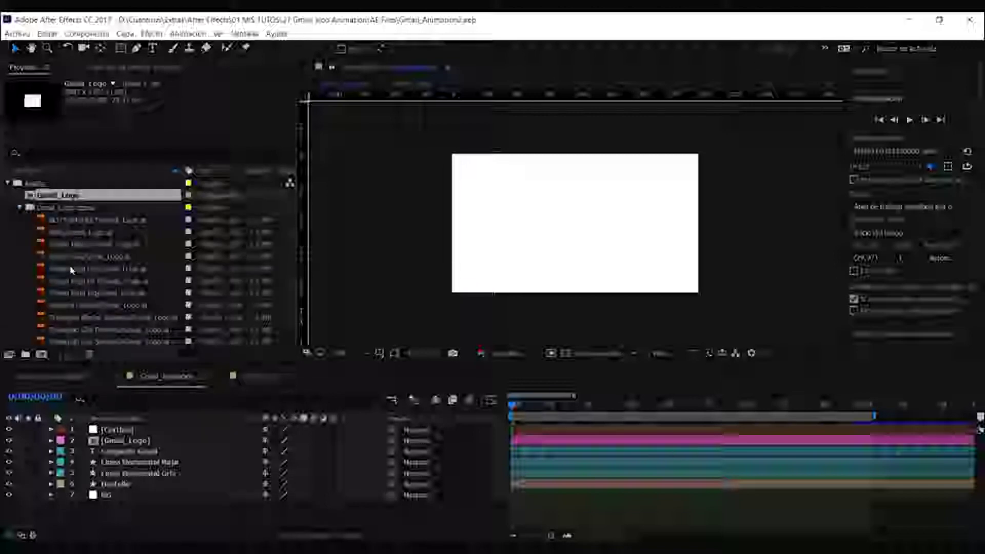
click(19, 208)
click(7, 183)
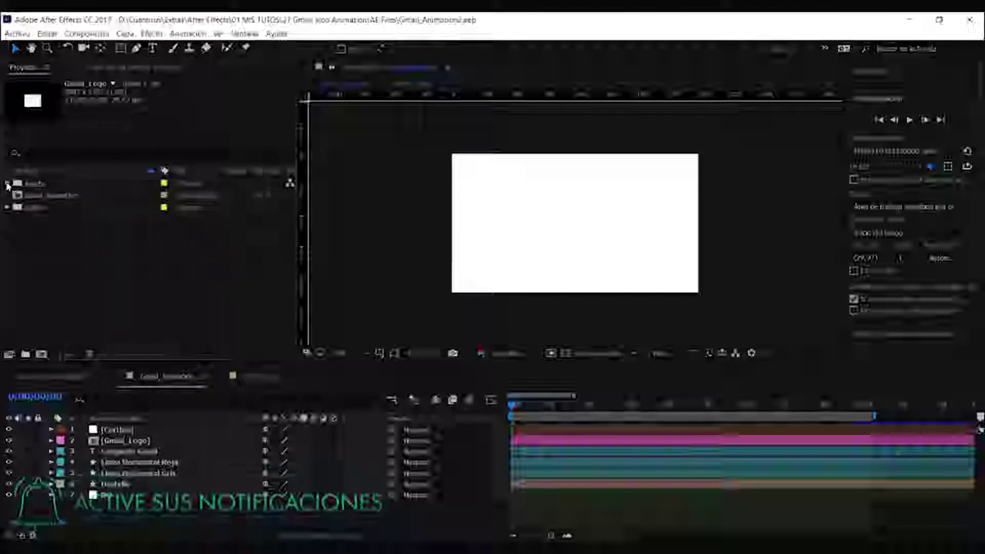
click(86, 33)
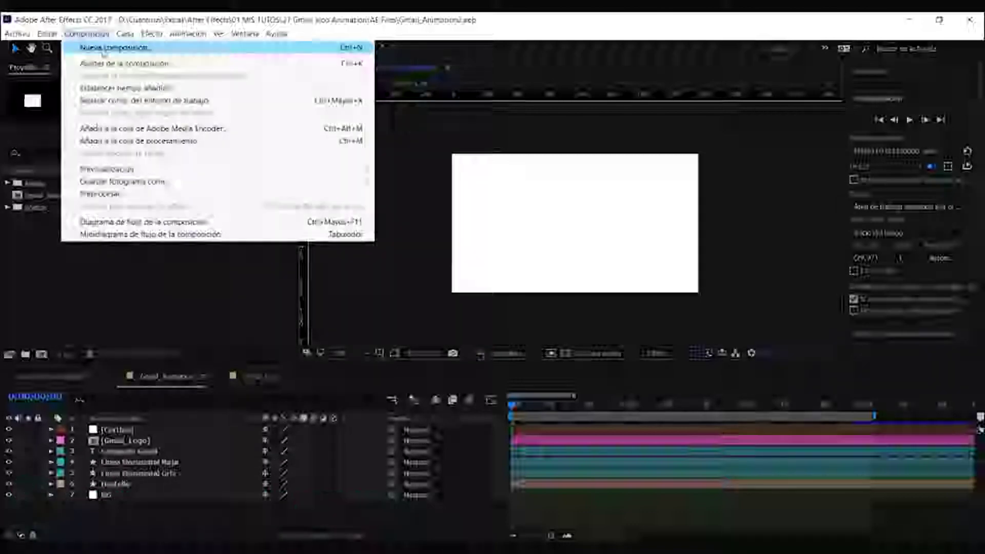
click(424, 201)
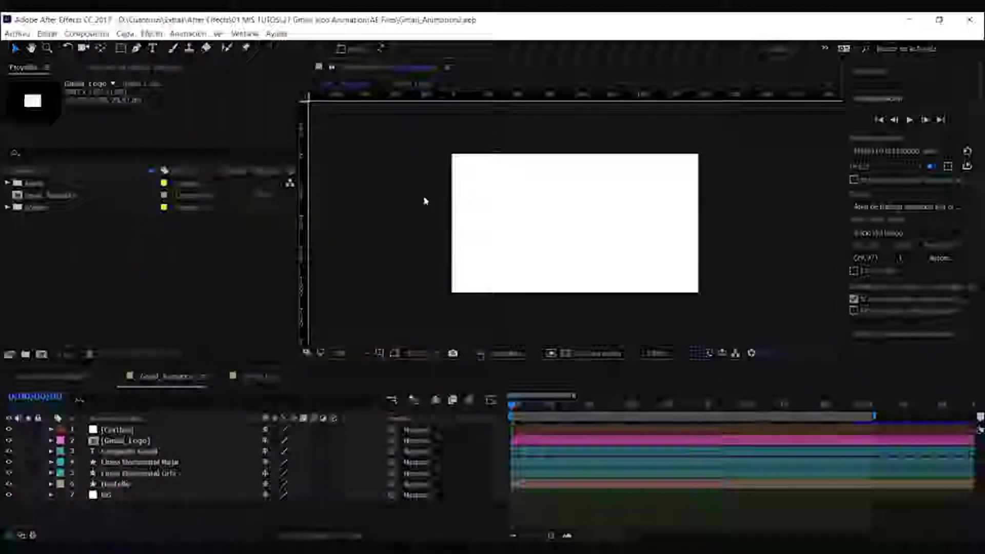
Review Gmail_Animacion's Composition Settings (HDTV 1080, 29,97 fps) and confirm with OK.
right_click(326, 175)
click(359, 194)
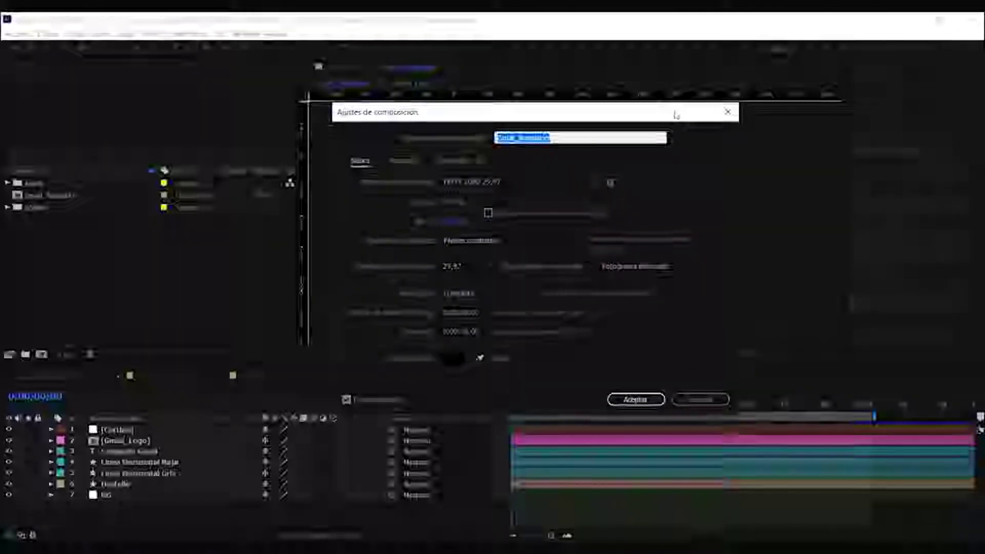
drag(676, 116, 687, 90)
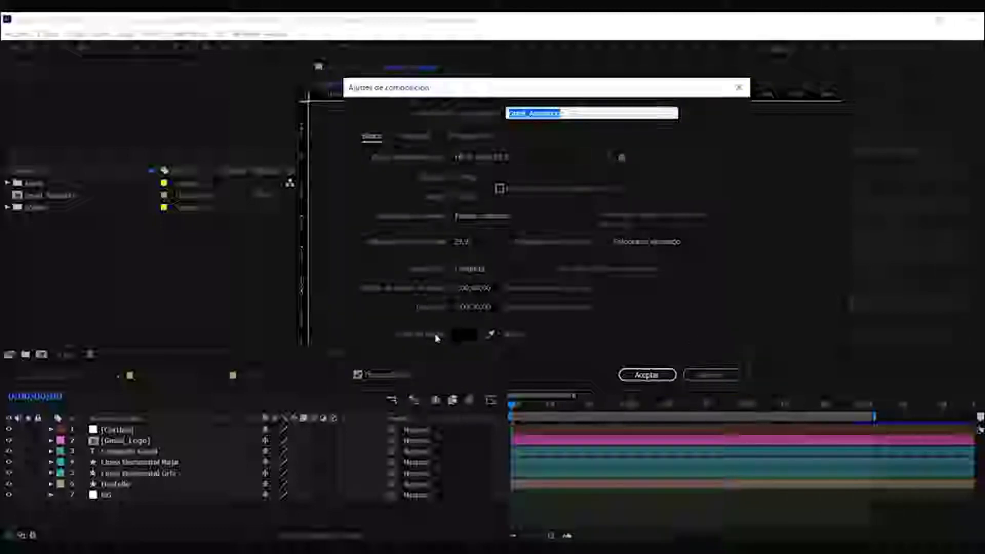
click(645, 375)
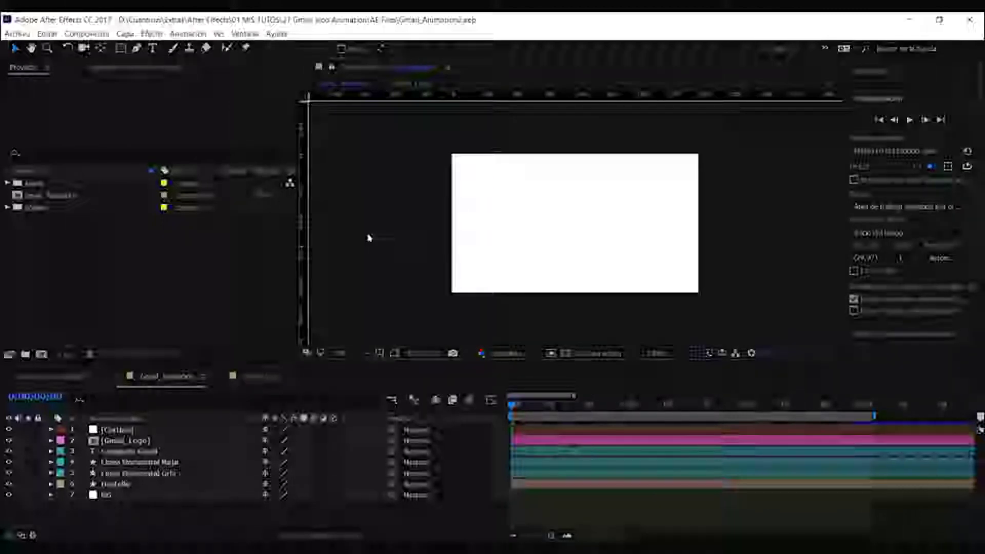
Select the Gmail_Logo composition in the Assets folder after briefly opening the File menu.
click(8, 34)
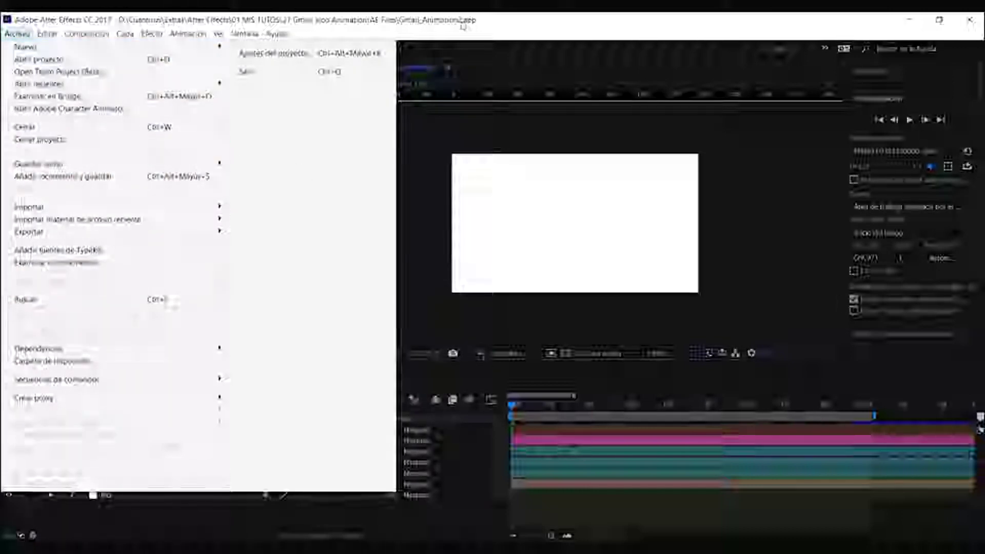
click(361, 238)
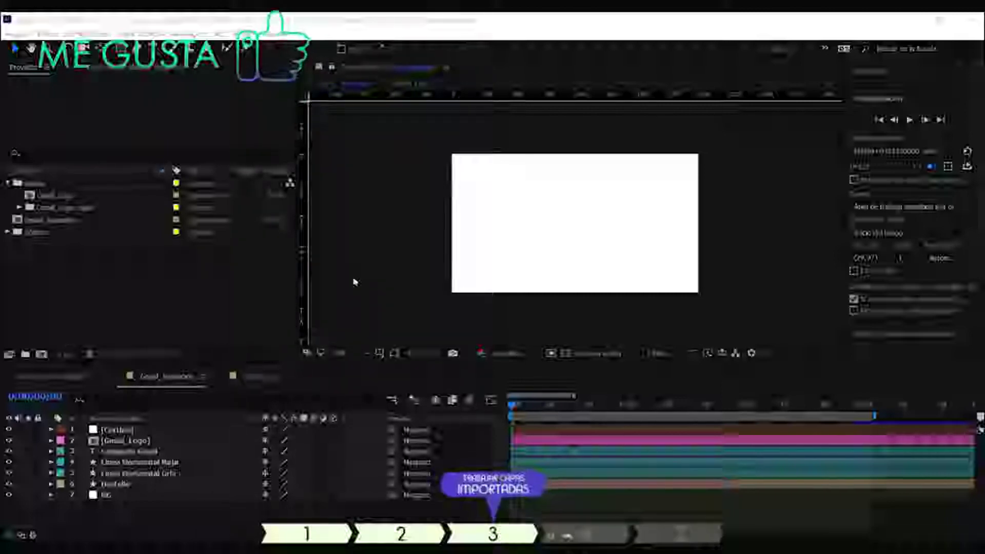
click(55, 196)
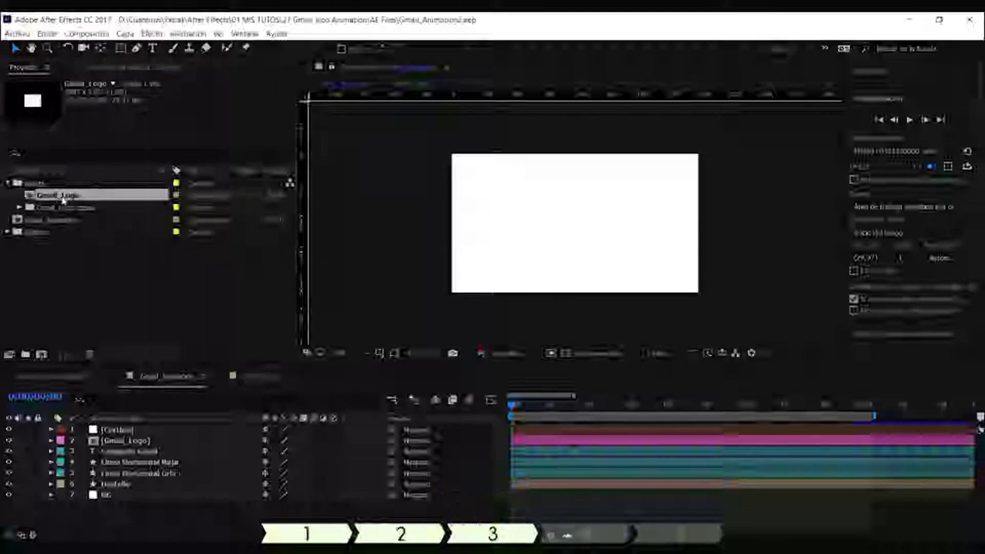
Open the Gmail_Logo composition and enlarge its timeline panel.
double_click(56, 196)
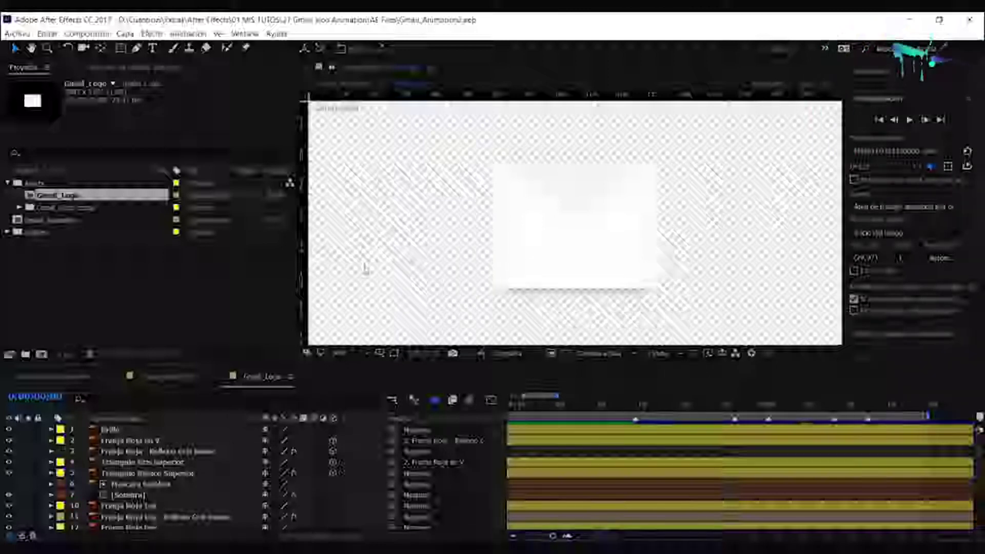
click(202, 451)
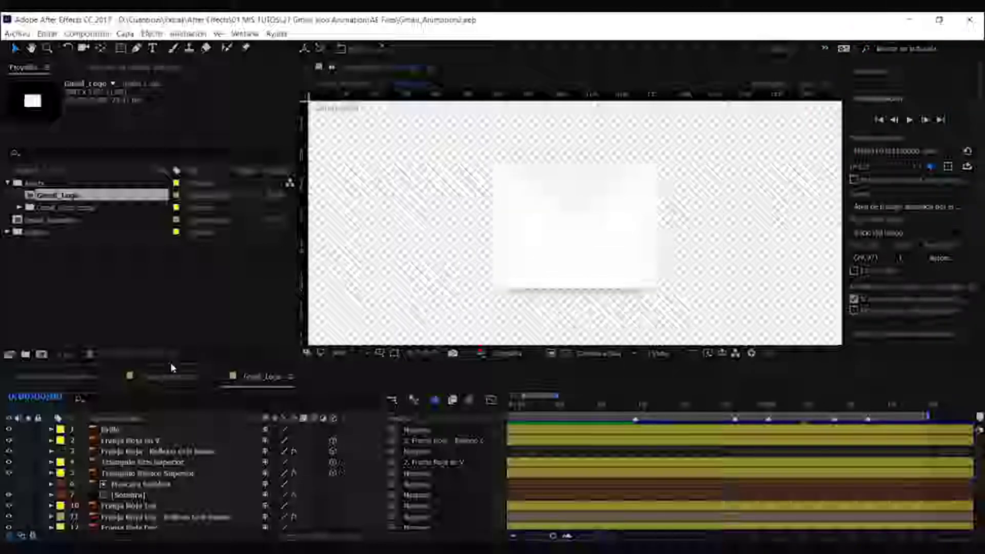
click(167, 376)
click(266, 378)
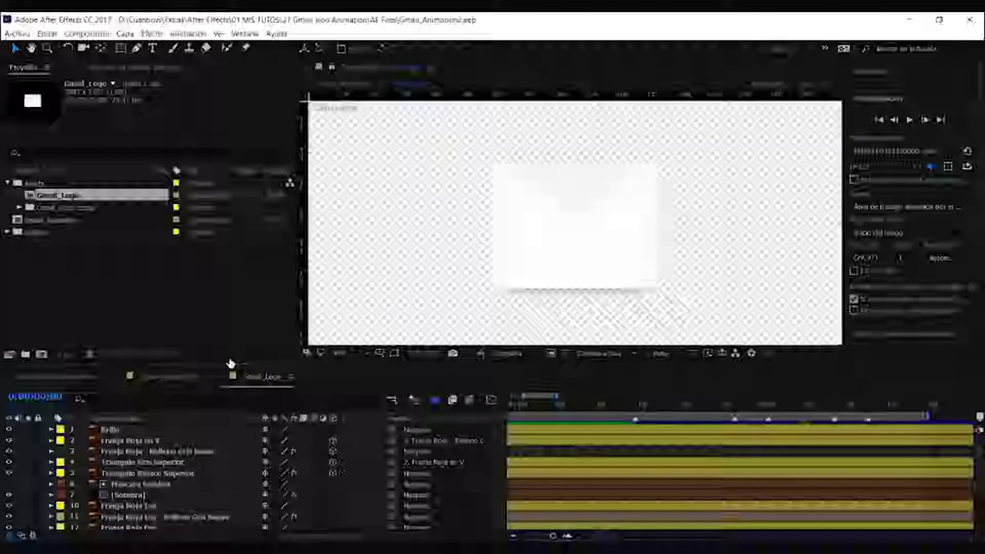
drag(229, 367, 231, 350)
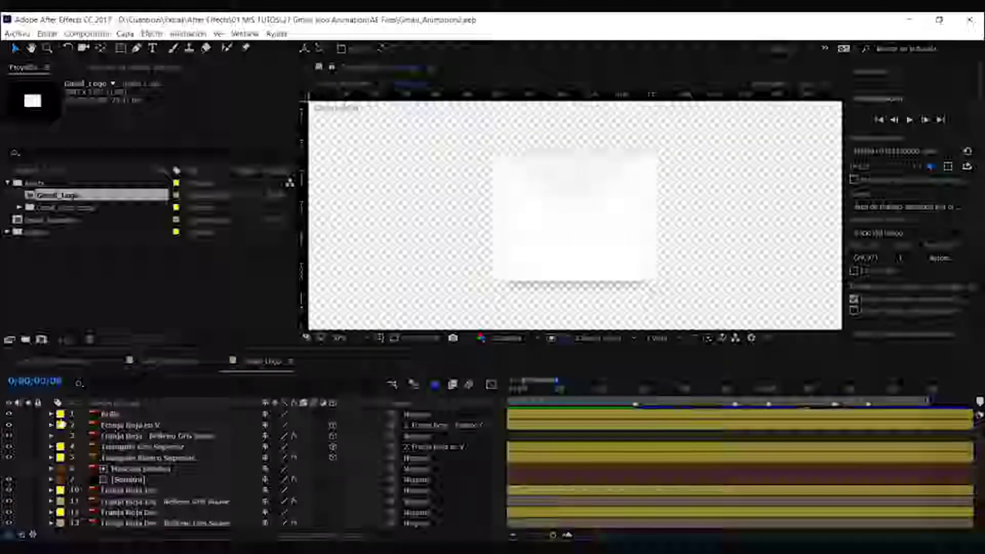
Select layer 1, Brillo, and briefly expand the logo layers folder in the project.
click(62, 416)
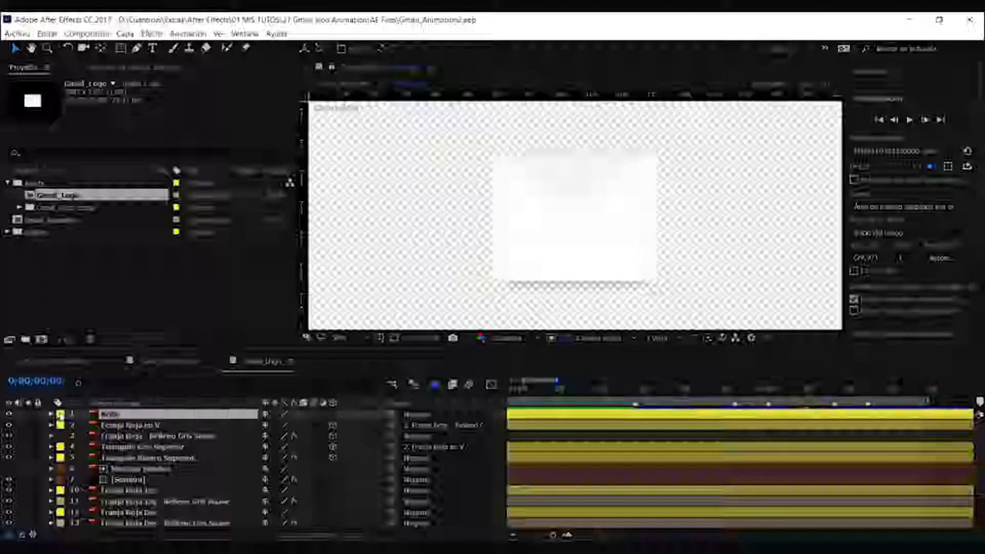
click(496, 422)
click(202, 418)
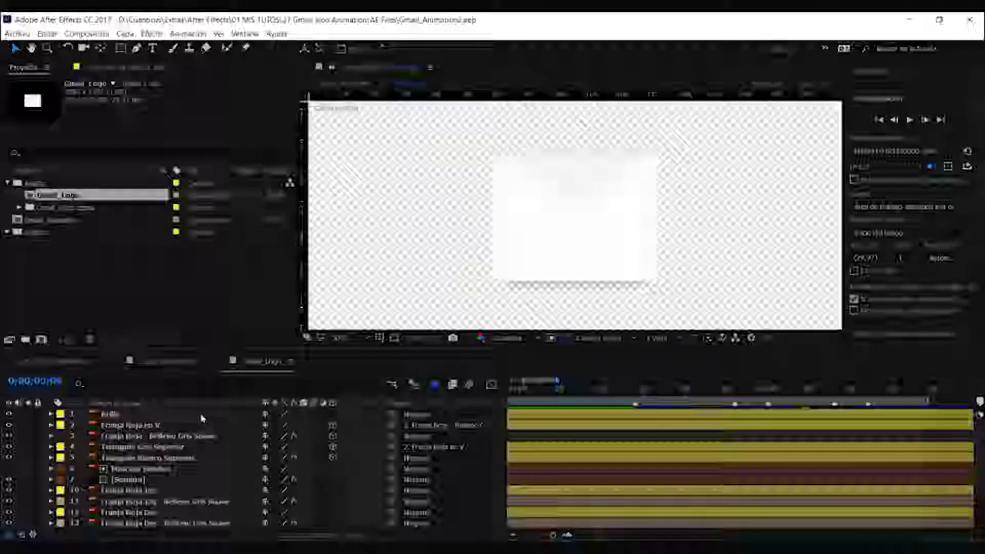
click(17, 208)
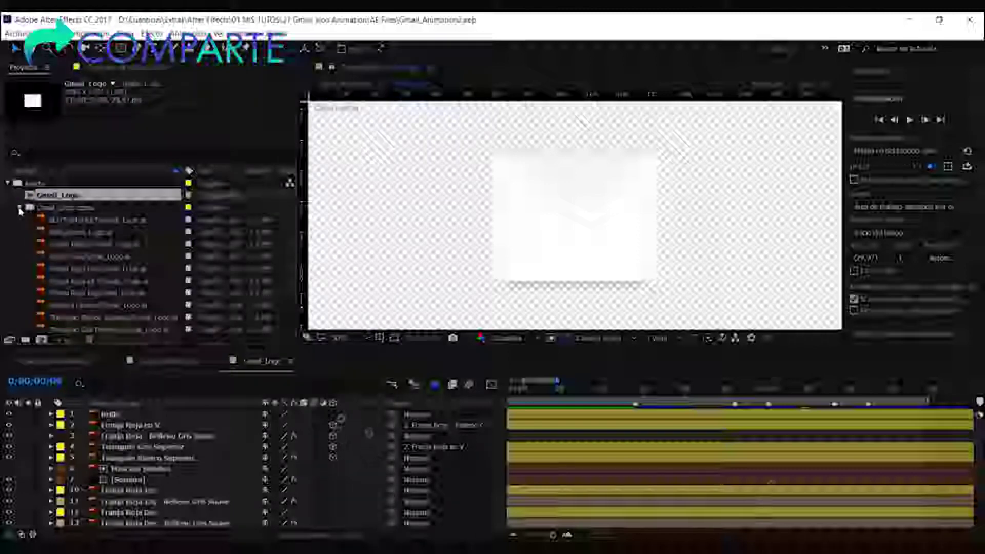
click(19, 208)
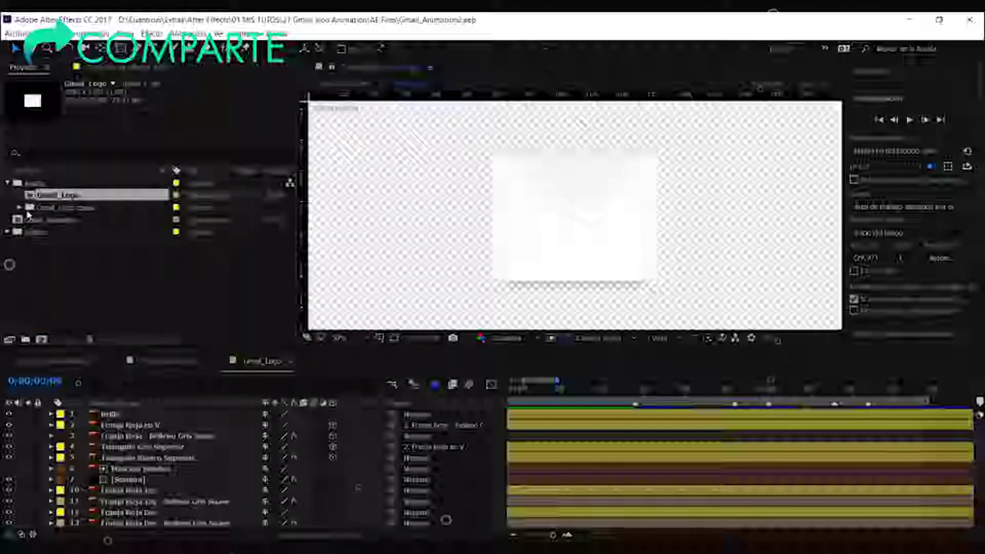
Click through envelope layers 2 to 5 and layer 10, Franja Roja Izq.
click(505, 436)
click(116, 415)
click(117, 425)
click(117, 436)
click(118, 458)
click(118, 490)
scroll(118, 490, down, 2)
scroll(103, 498, up, 2)
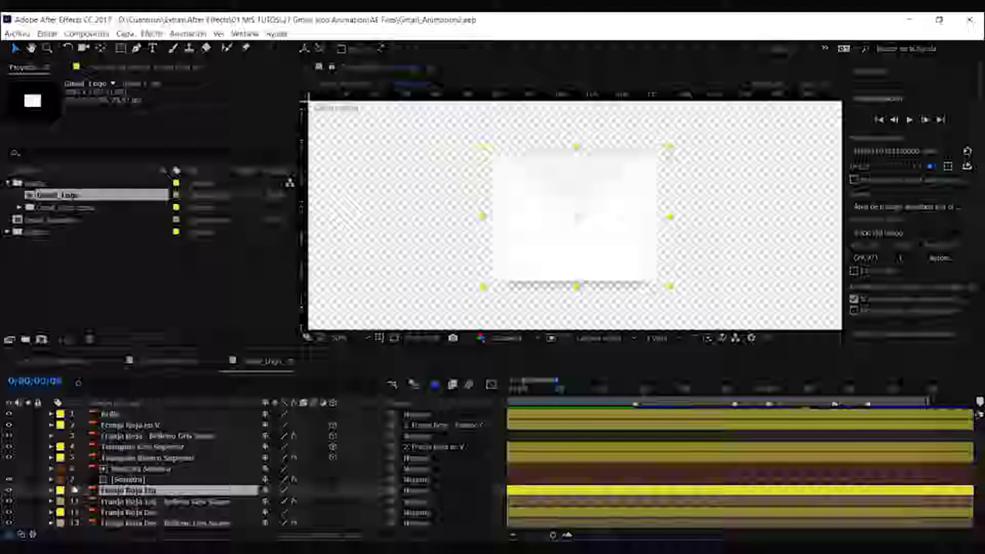
Give layer 3 a new label colour, then inspect layers 2 (Franja Roja en V) and 3.
click(60, 437)
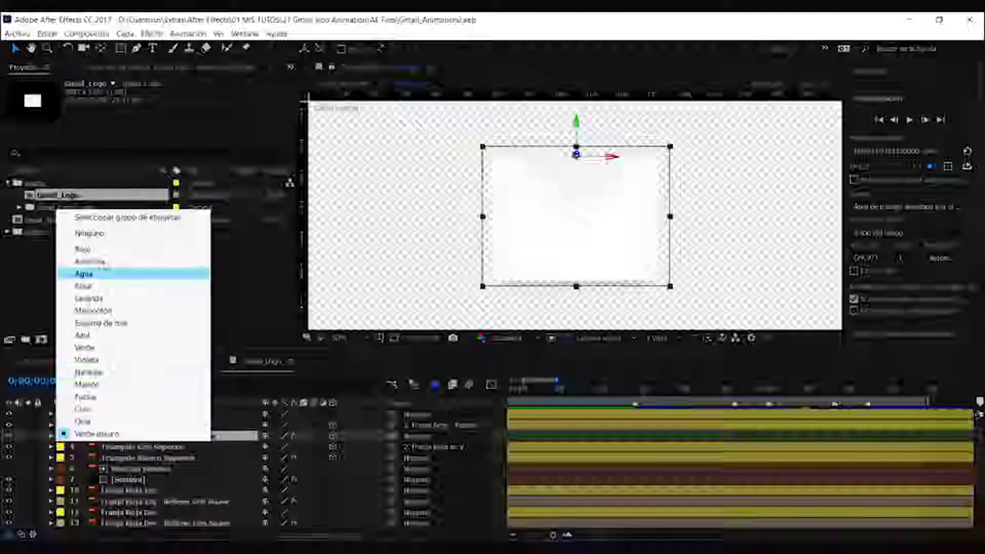
click(87, 384)
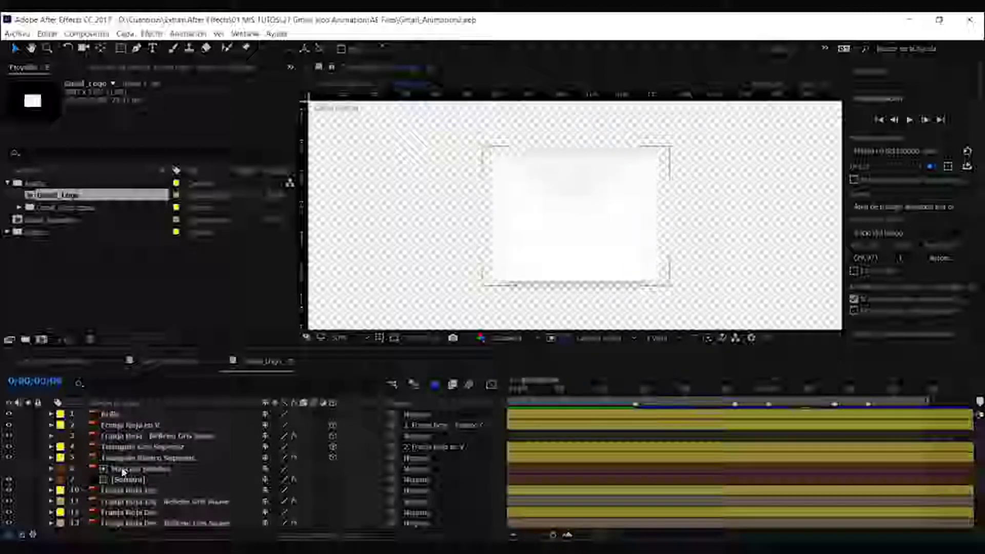
click(149, 426)
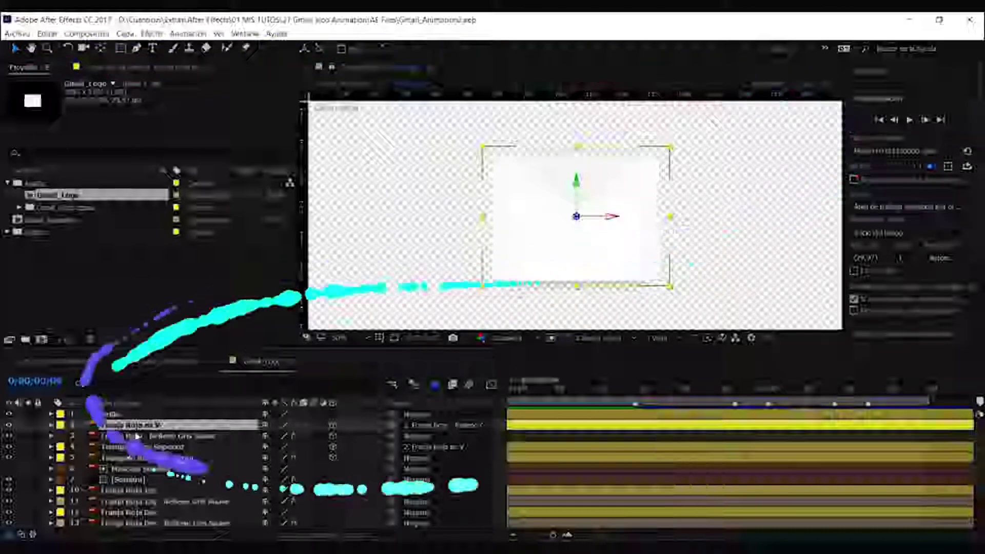
click(127, 437)
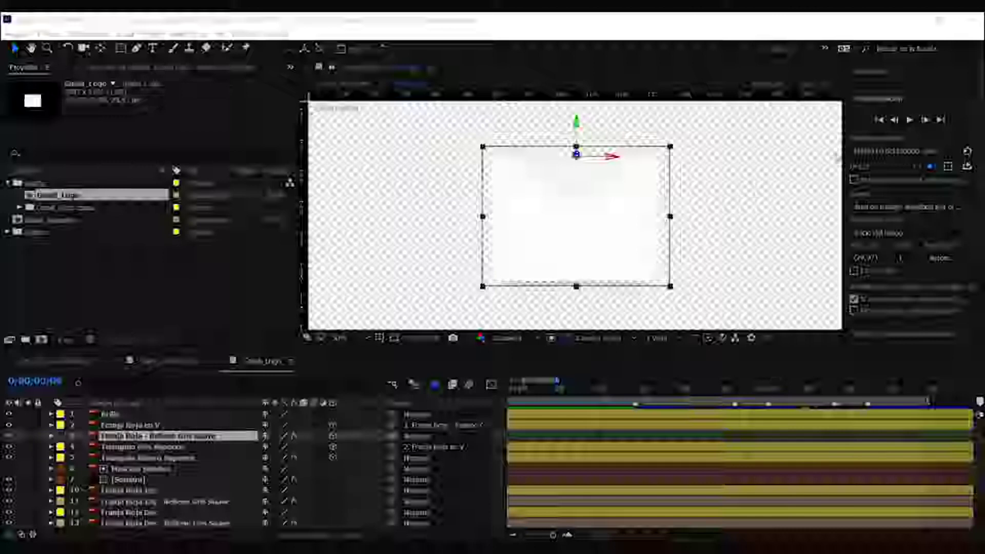
Apply the Relleno fill effect to layer 3 and set its colour to F7F7F7.
click(885, 101)
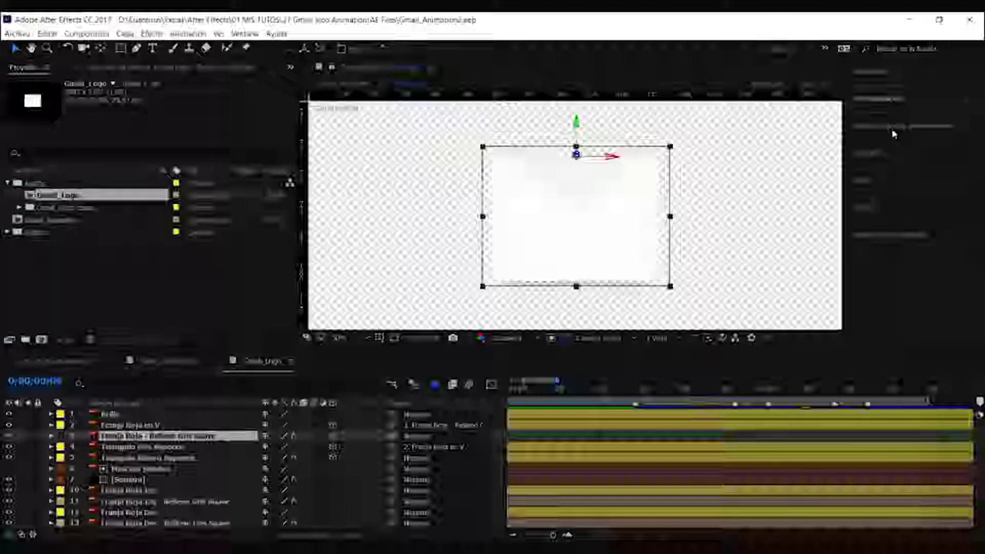
click(912, 132)
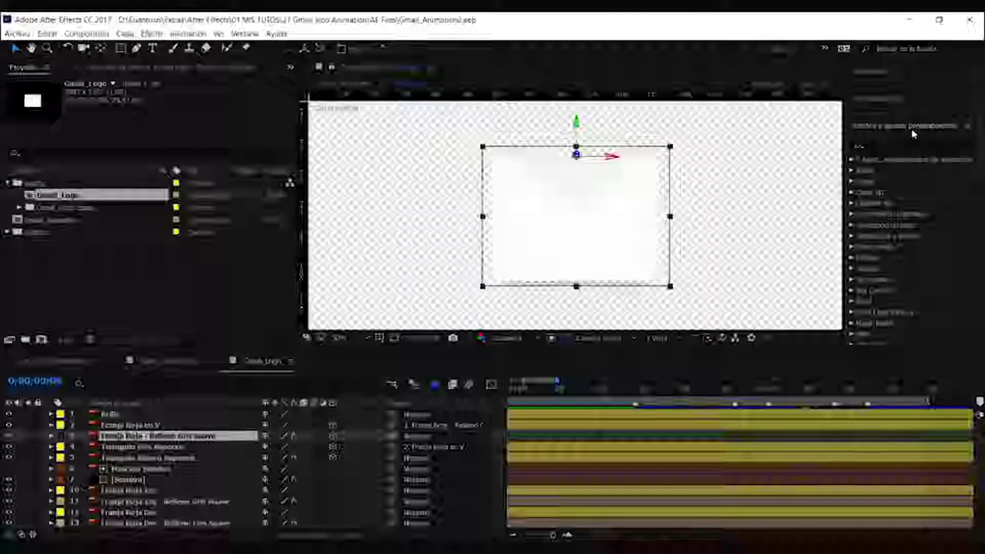
click(900, 145)
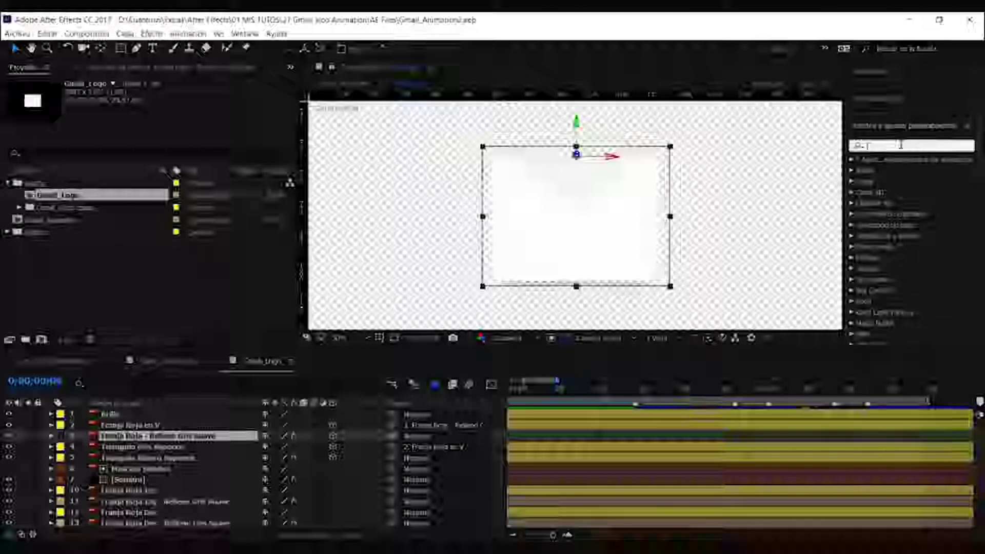
text(onda)
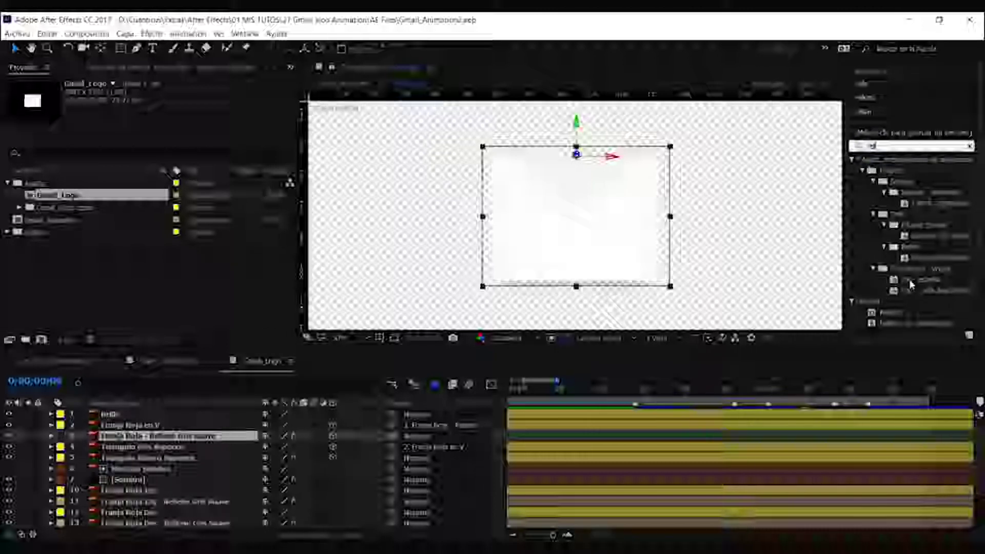
click(895, 312)
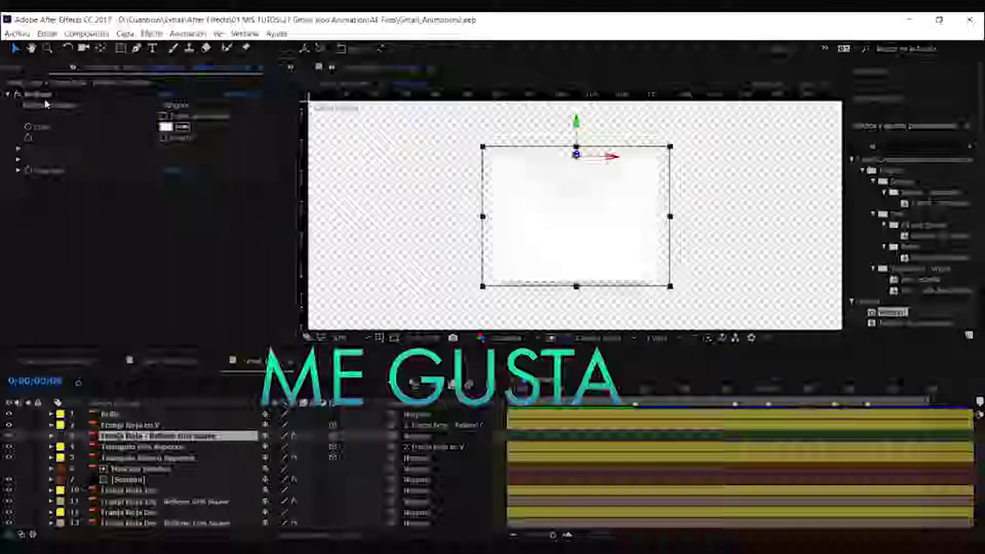
click(165, 127)
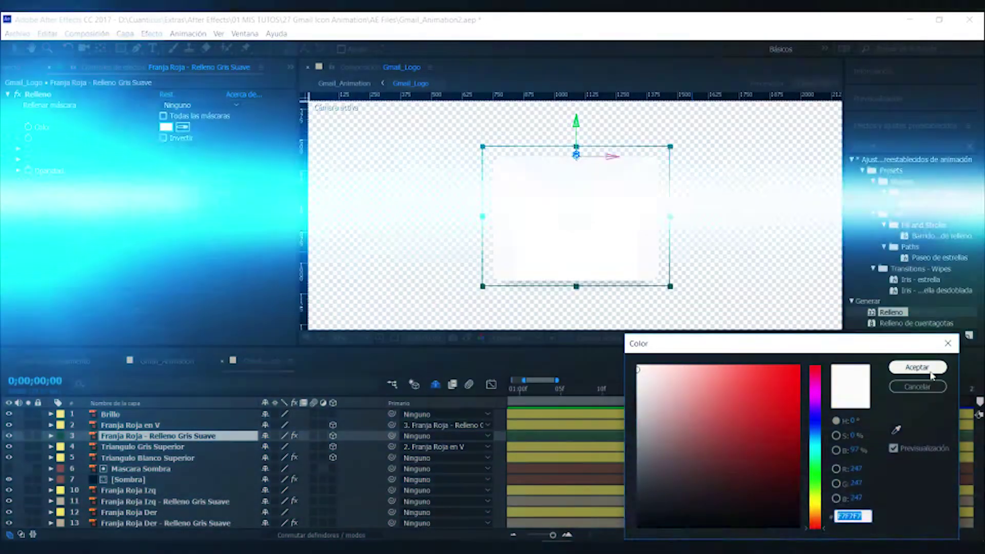
click(917, 367)
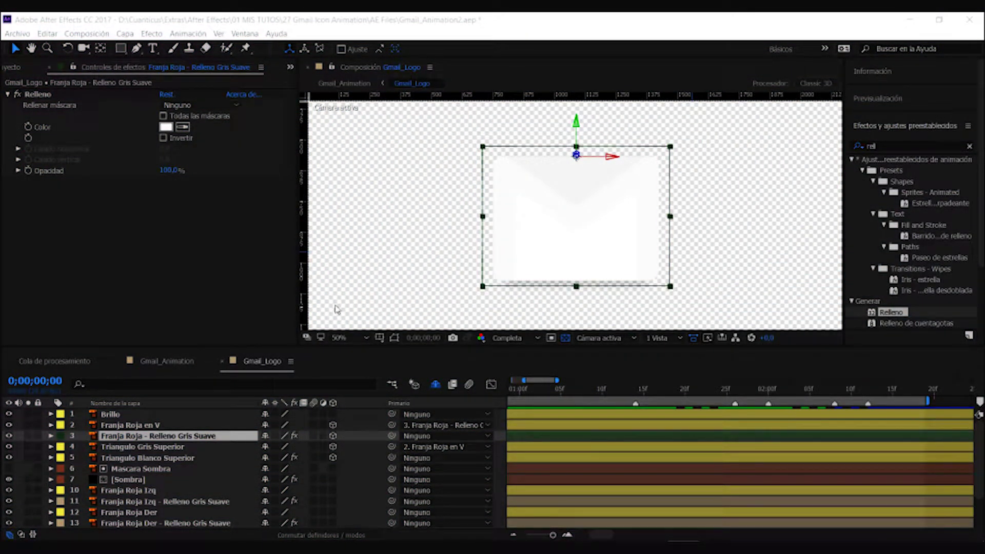
Go to 0;00;02;04 and inspect the Franja Roja Izq and Der layers and their Relleno Gris Suave fills.
click(801, 388)
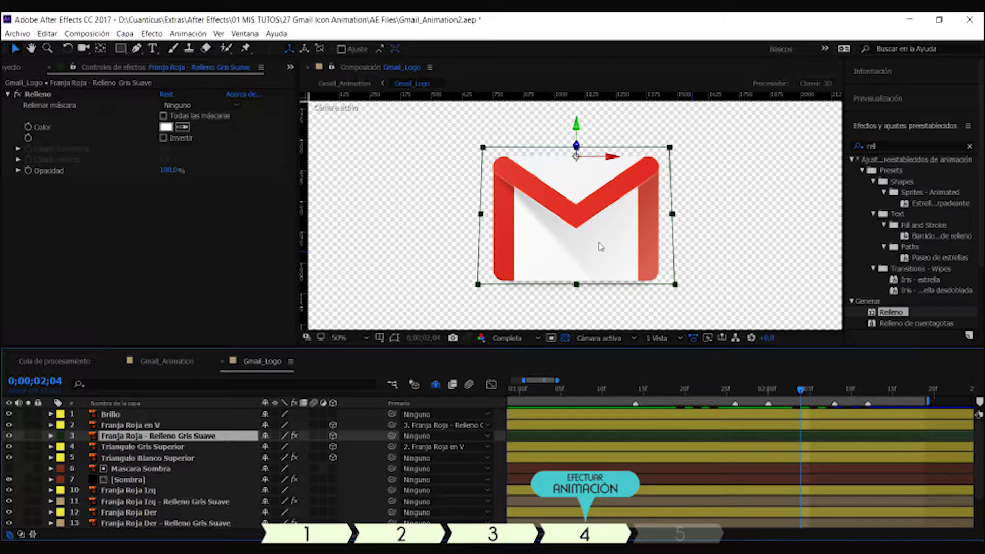
click(147, 493)
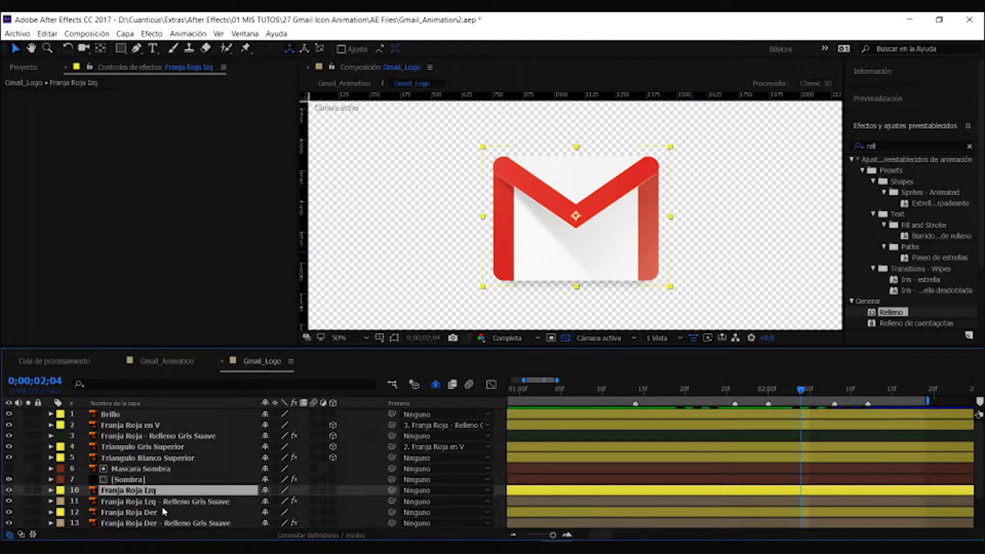
click(154, 503)
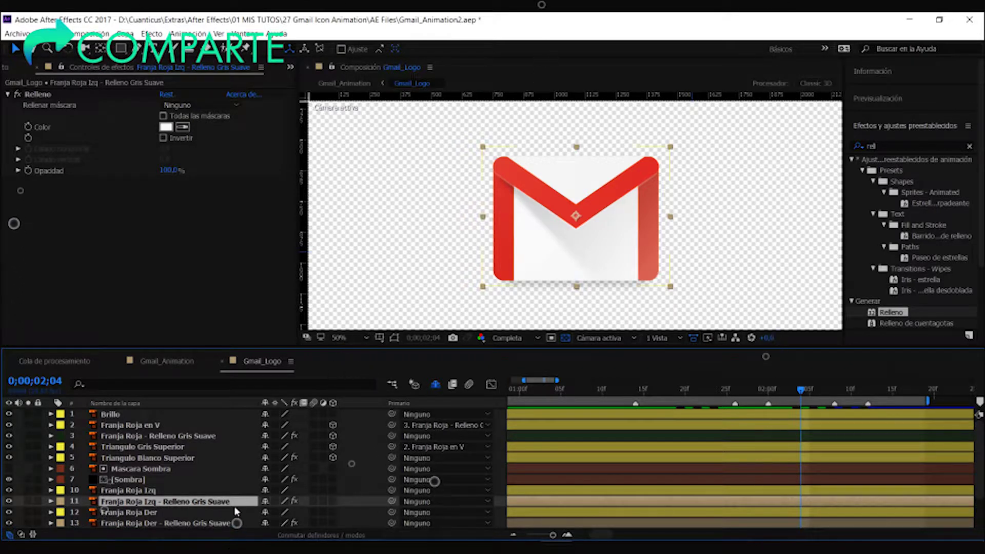
click(148, 512)
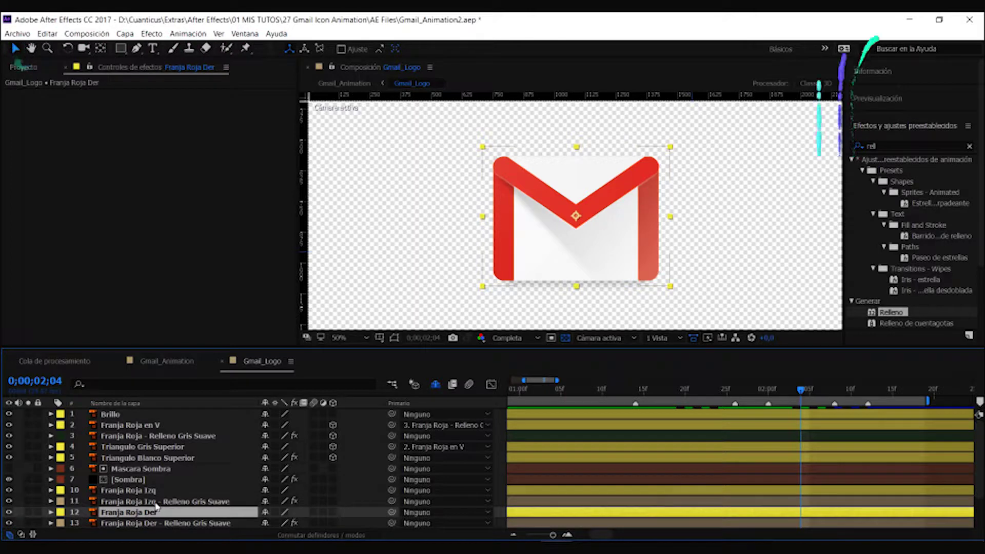
scroll(152, 493, down, 1)
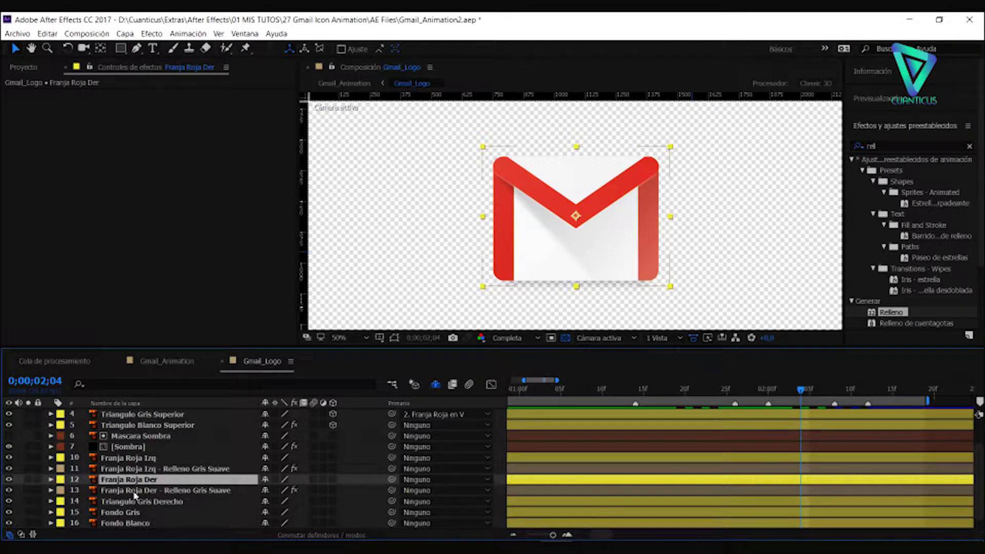
click(135, 491)
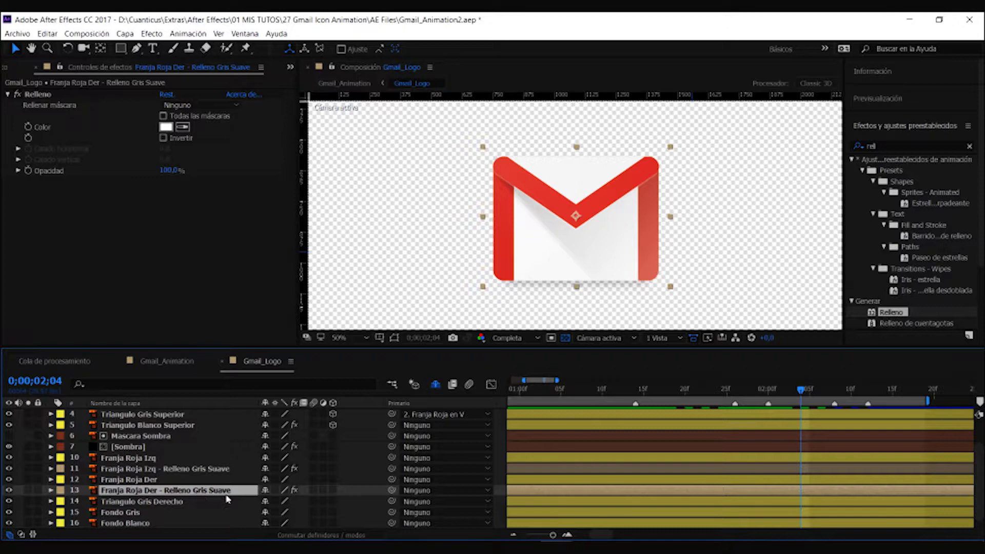
Compare the Relleno effect on Franja Roja - Relleno Gris Suave with the Franja Roja Izq fill.
click(146, 460)
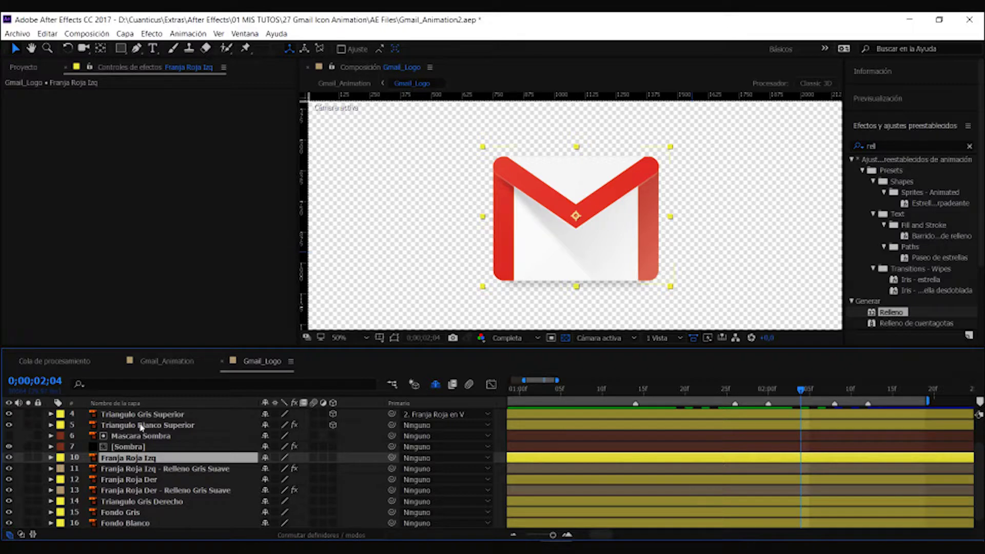
scroll(151, 458, up, 3)
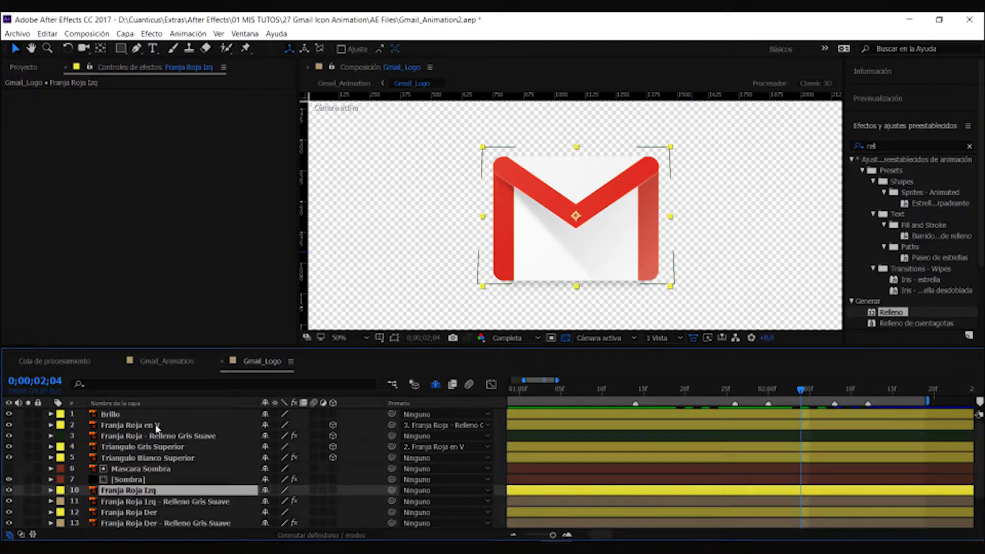
click(158, 437)
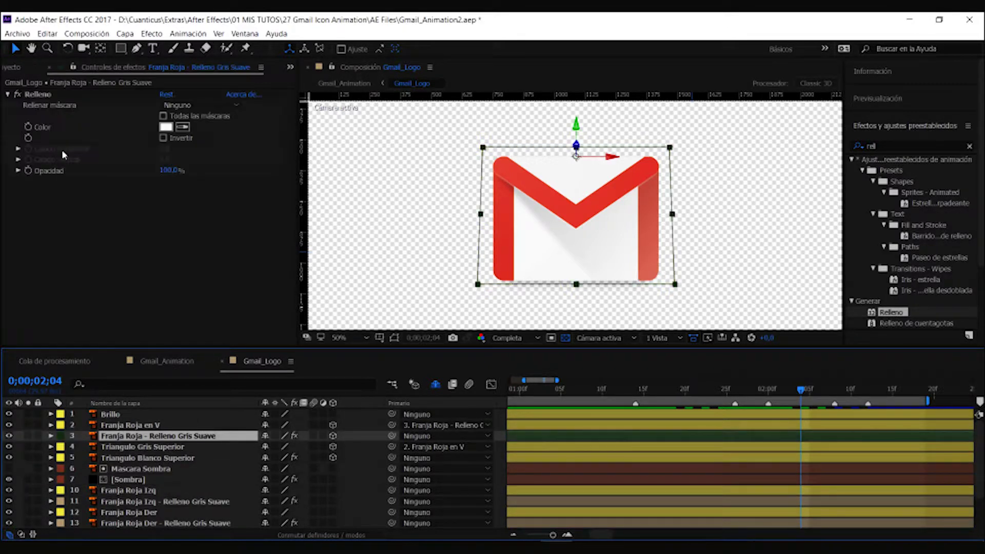
click(39, 96)
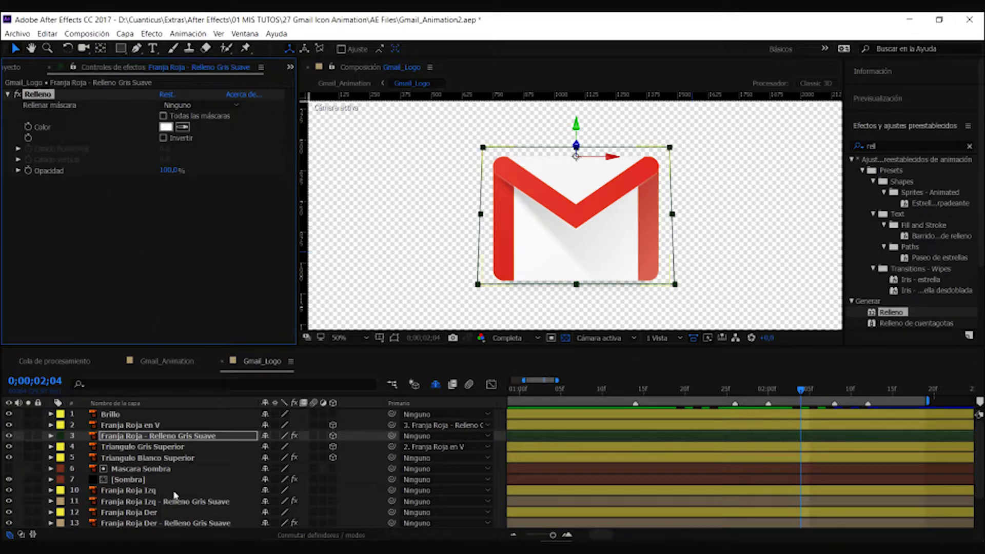
scroll(173, 472, down, 1)
click(197, 471)
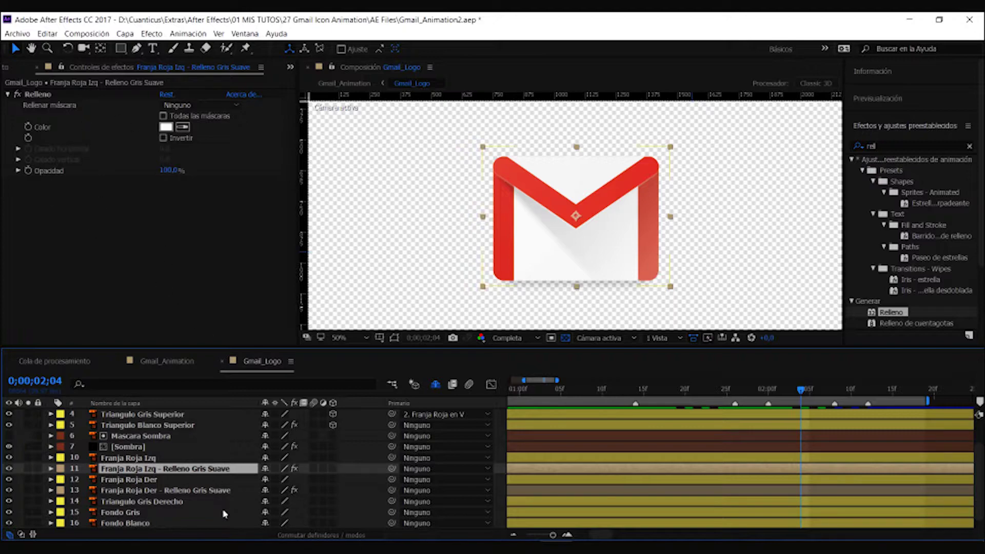
click(538, 194)
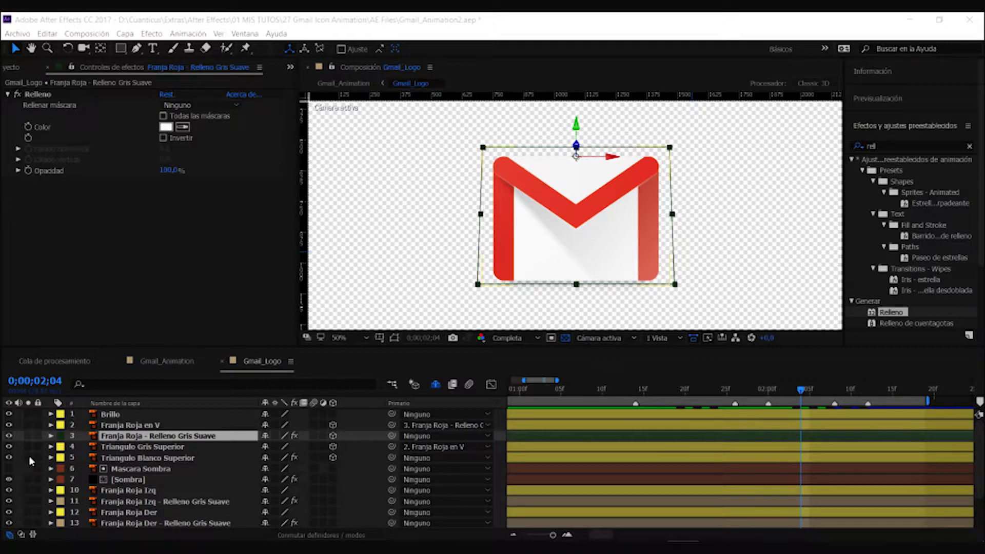
drag(28, 457, 28, 435)
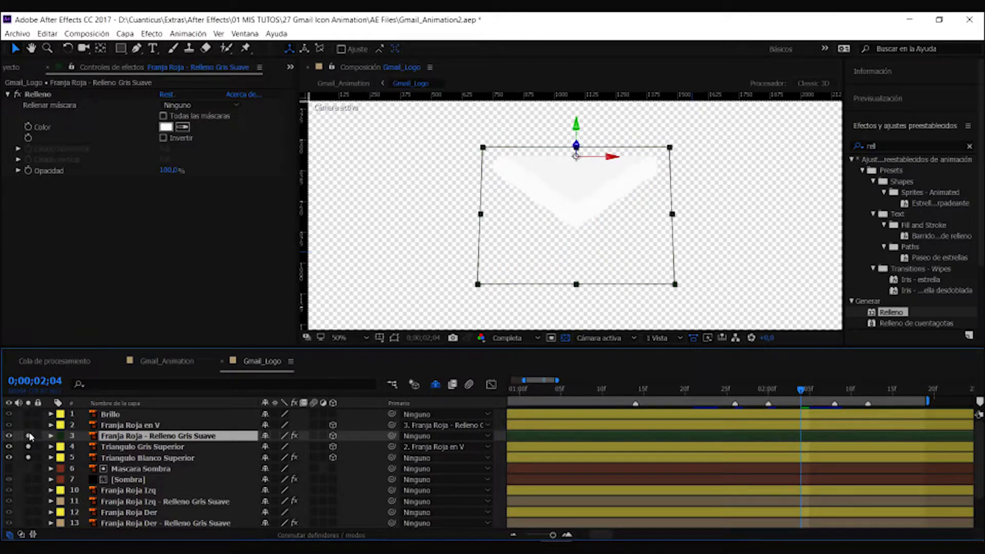
click(28, 424)
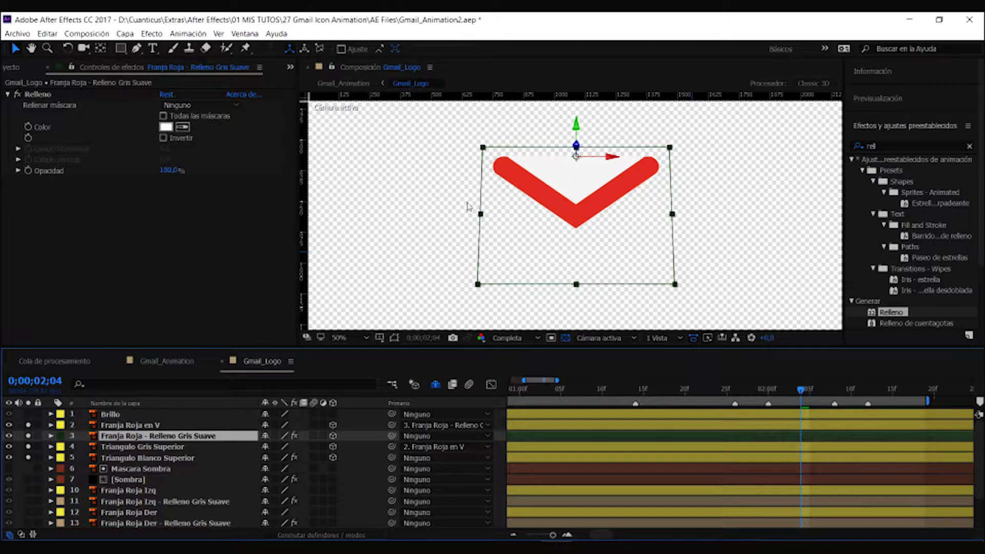
drag(28, 457, 28, 424)
click(139, 426)
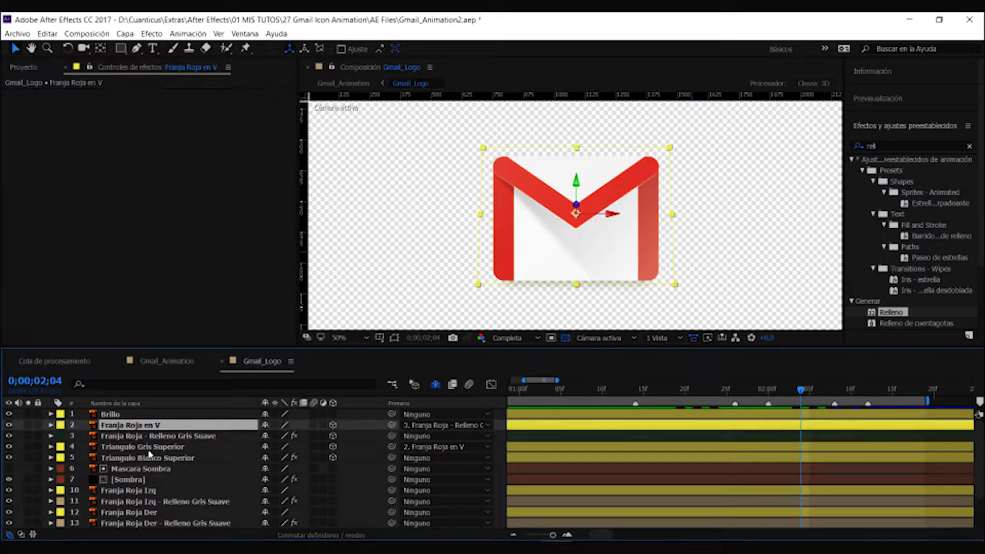
Inspect layers 2–5 and Triangulo Blanco Superior's blur, then toggle layer 3's properties with R.
shift+click(147, 459)
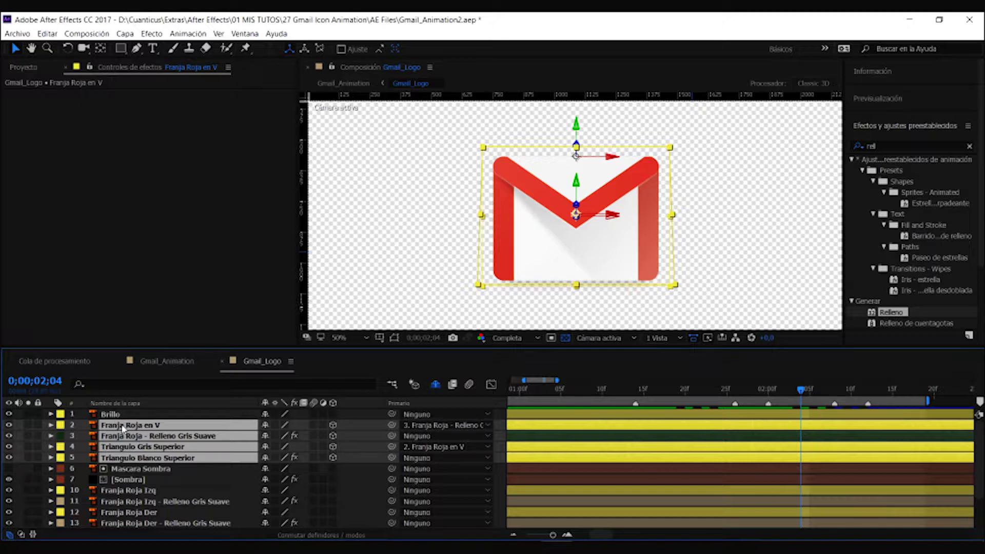
click(144, 479)
click(171, 459)
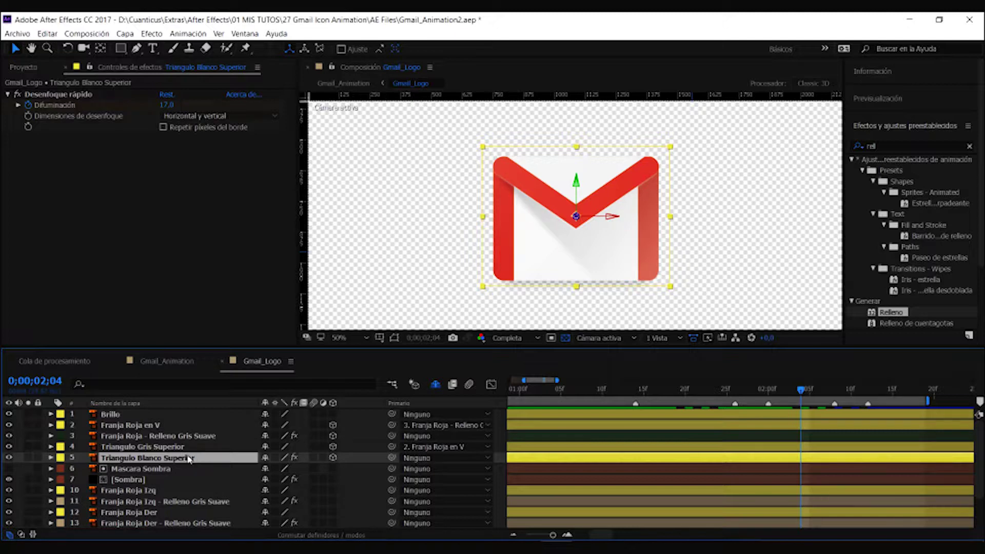
click(126, 437)
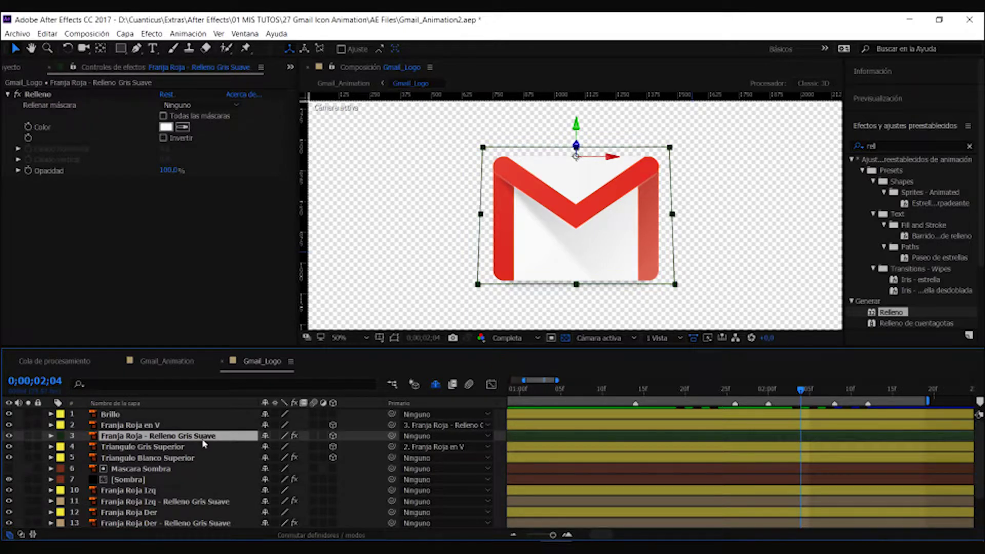
key(r)
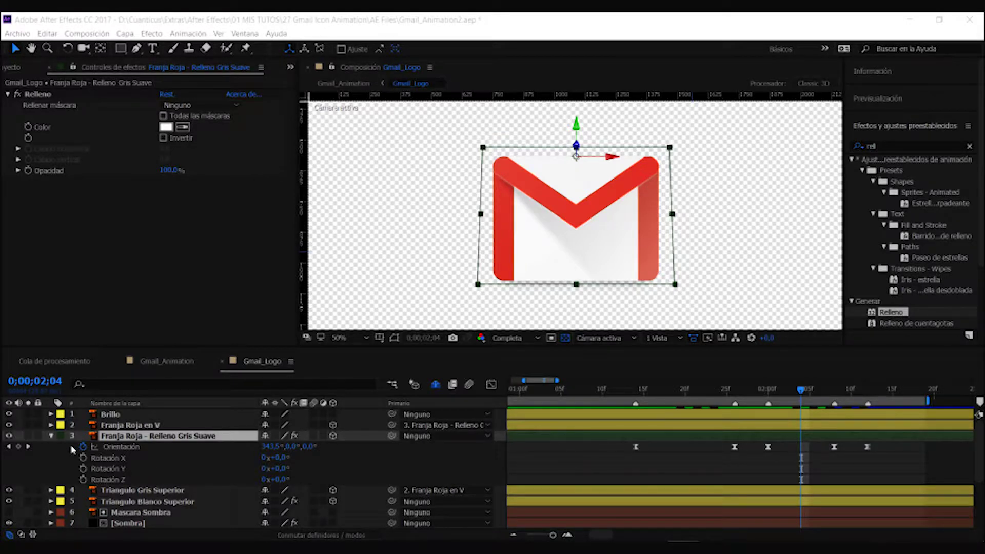
click(51, 435)
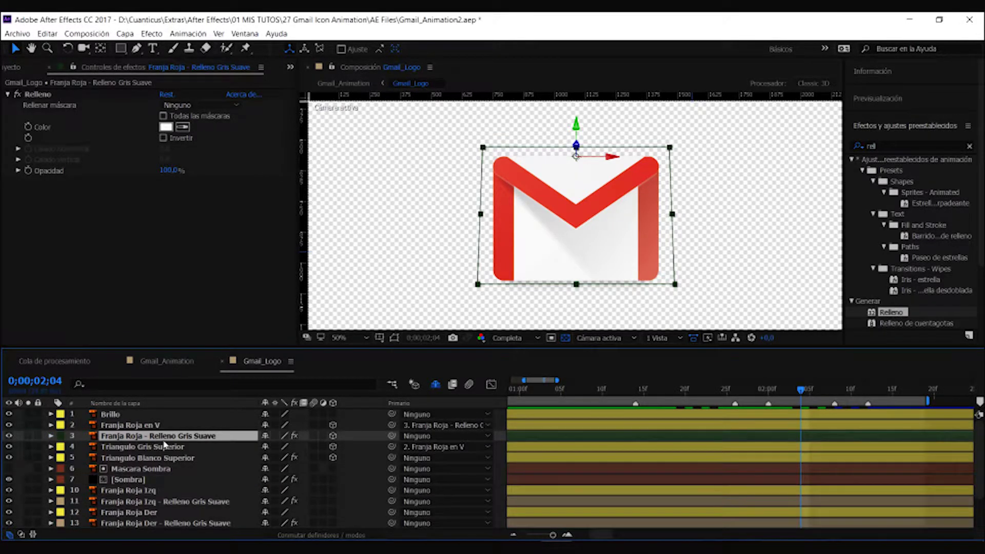
Parent Triangulo Gris Superior to Franja Roja en V, and Franja Roja en V to Franja Roja - Relleno Gris Suave.
click(181, 449)
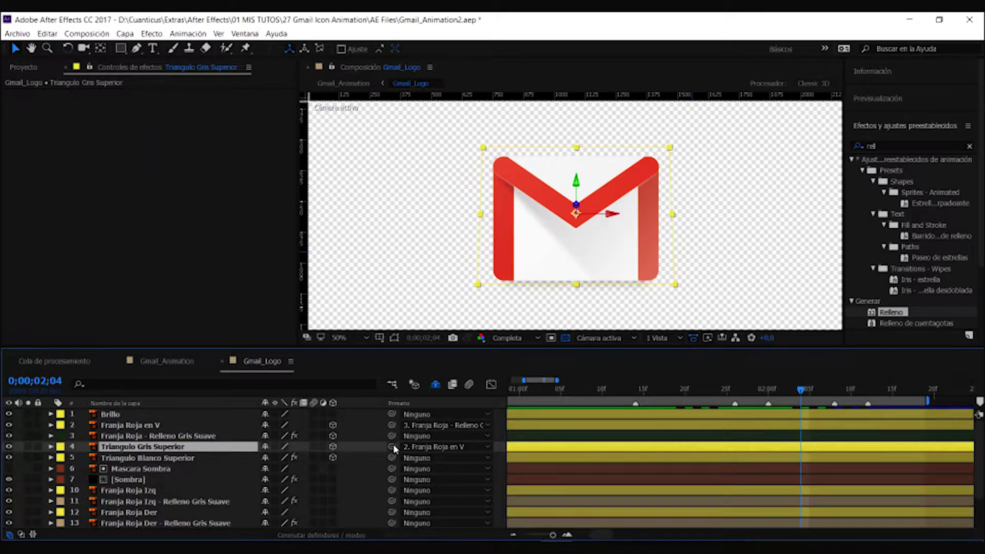
drag(390, 449, 159, 429)
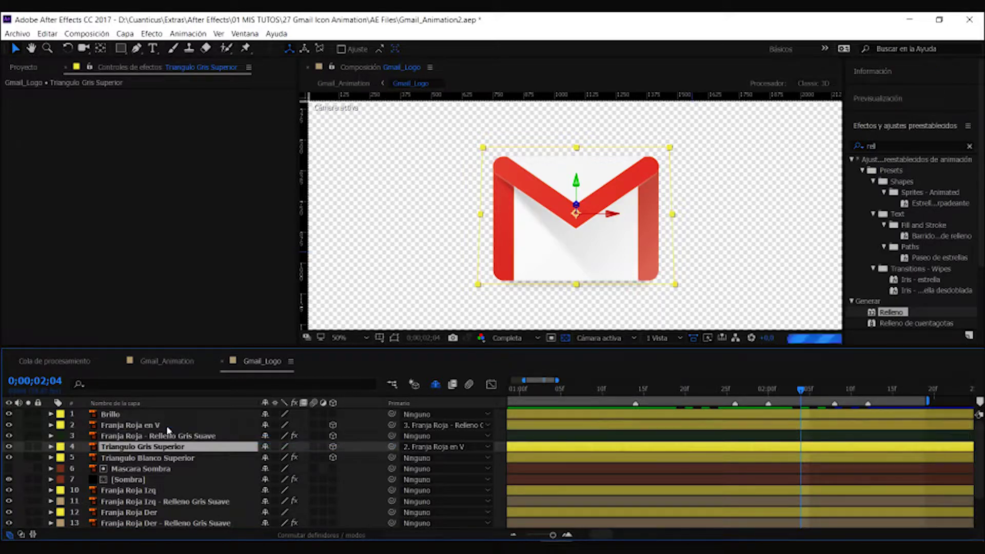
click(142, 423)
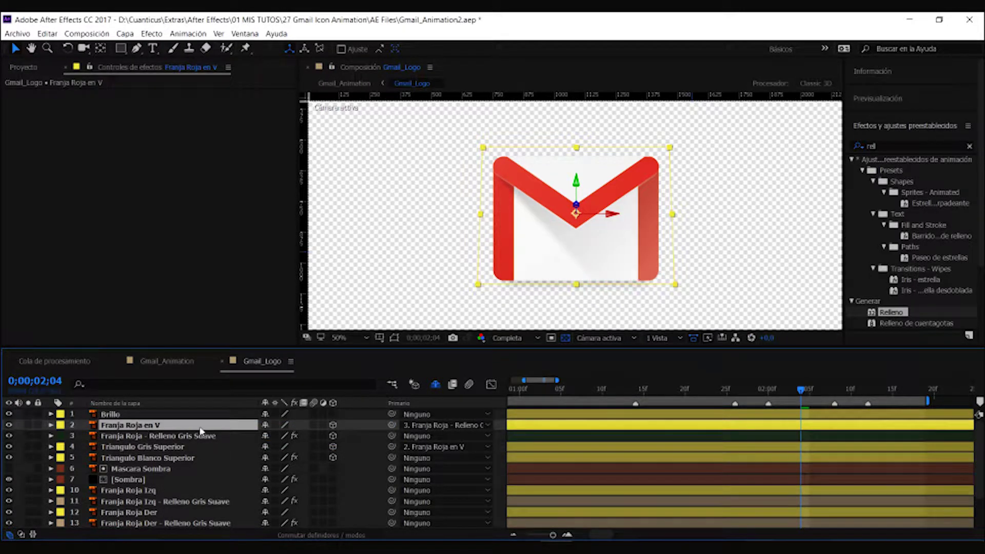
drag(392, 426, 198, 437)
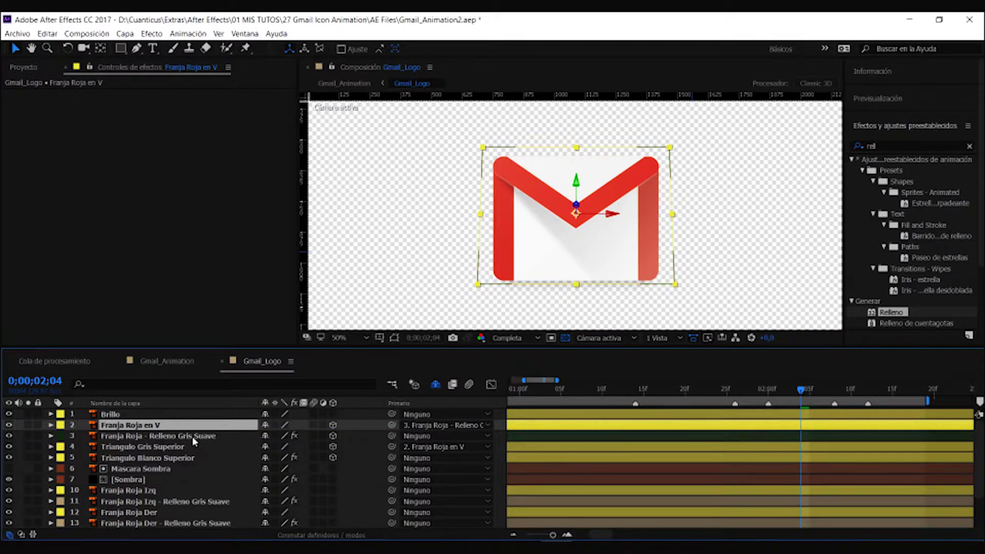
Reveal the Orientación and Rotación properties of Franja Roja - Relleno Gris Suave with R.
click(187, 437)
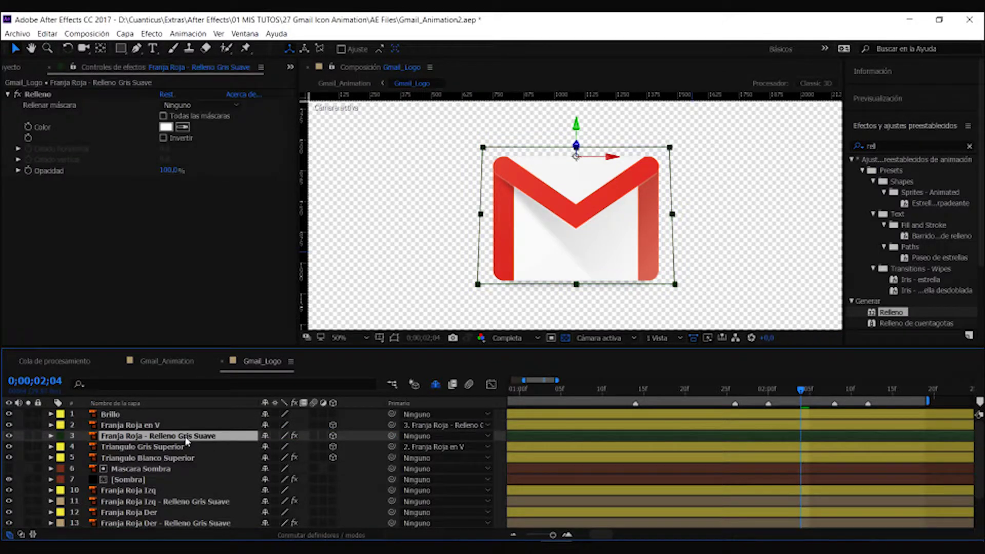
key(r)
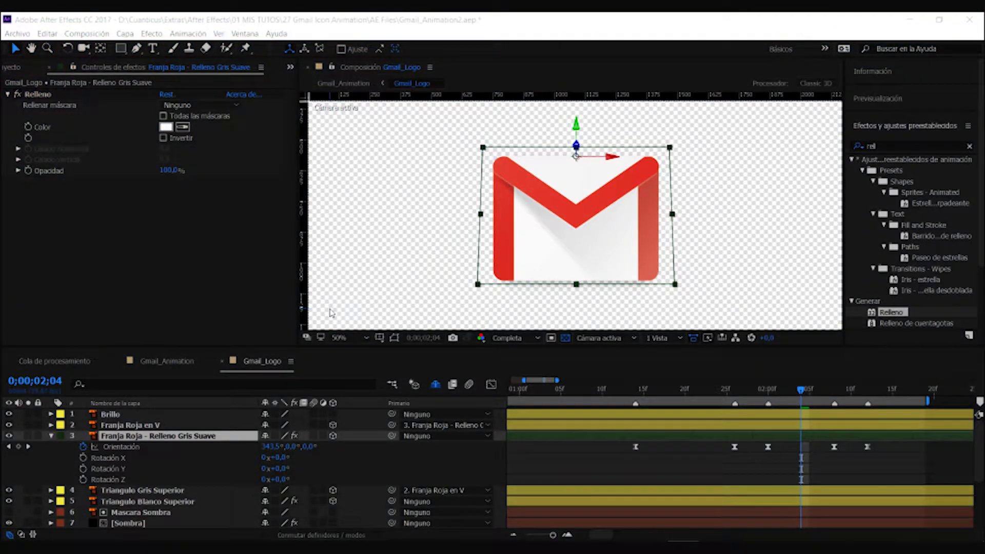
click(155, 437)
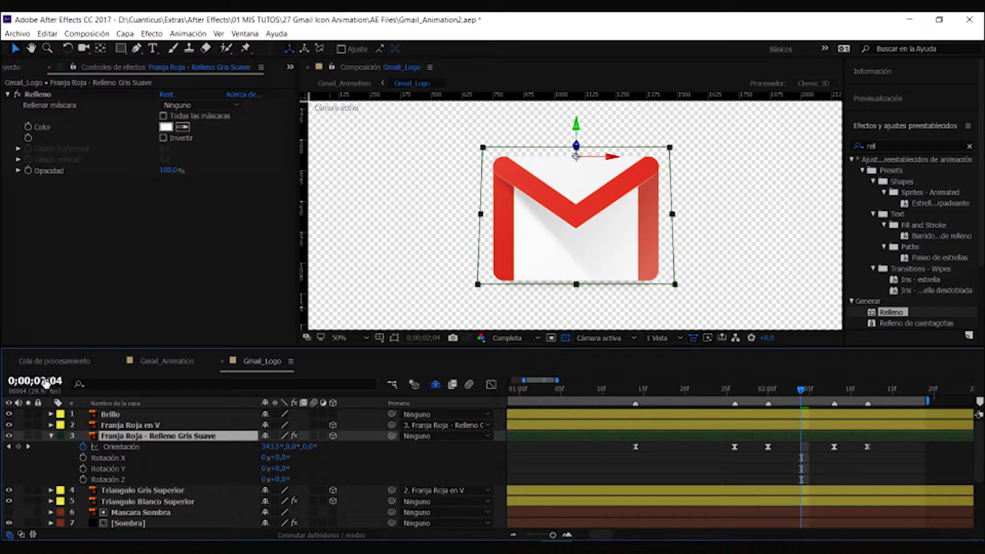
Check frame 0;00;01;14, then jump to 0;00;01;26 where Orientación reads 294,0°.
click(45, 381)
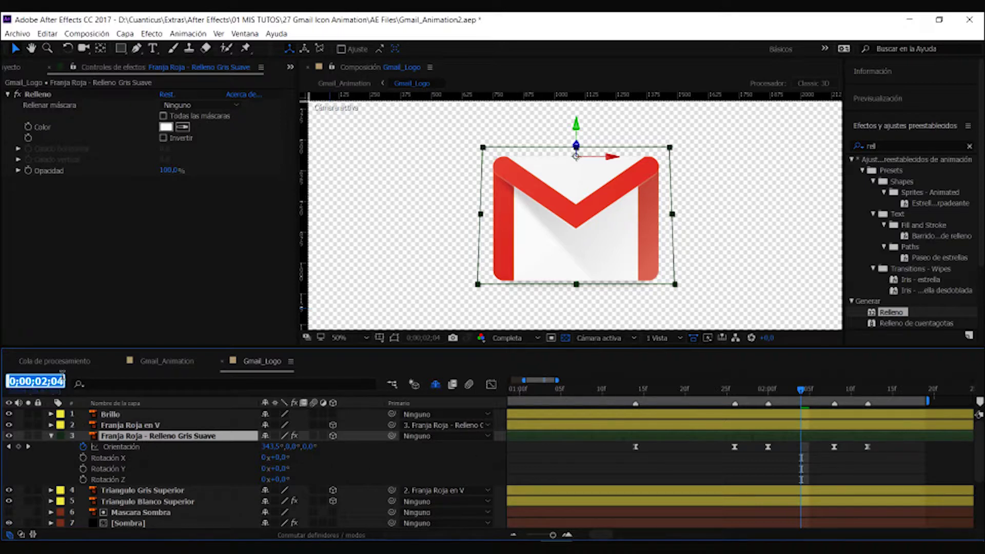
text(0114)
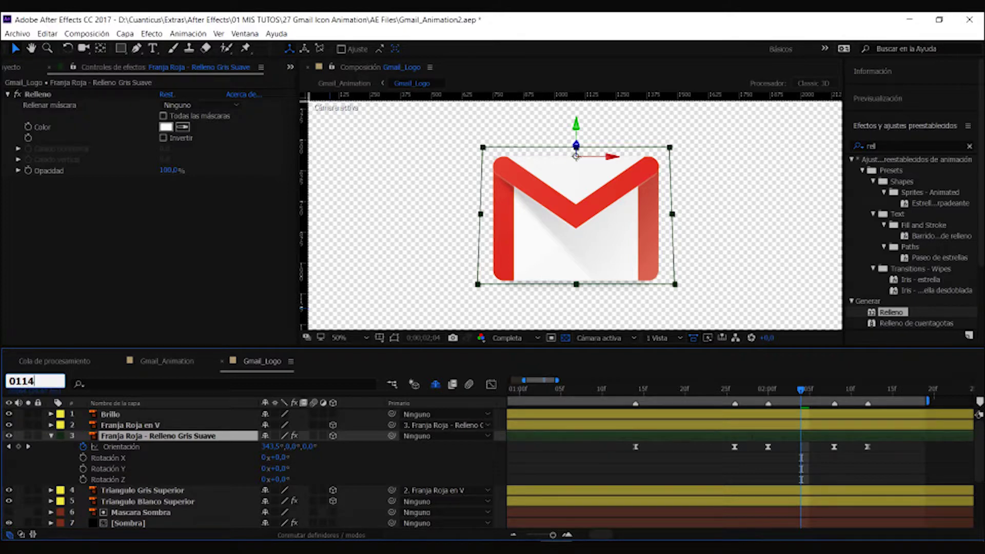
key(Return)
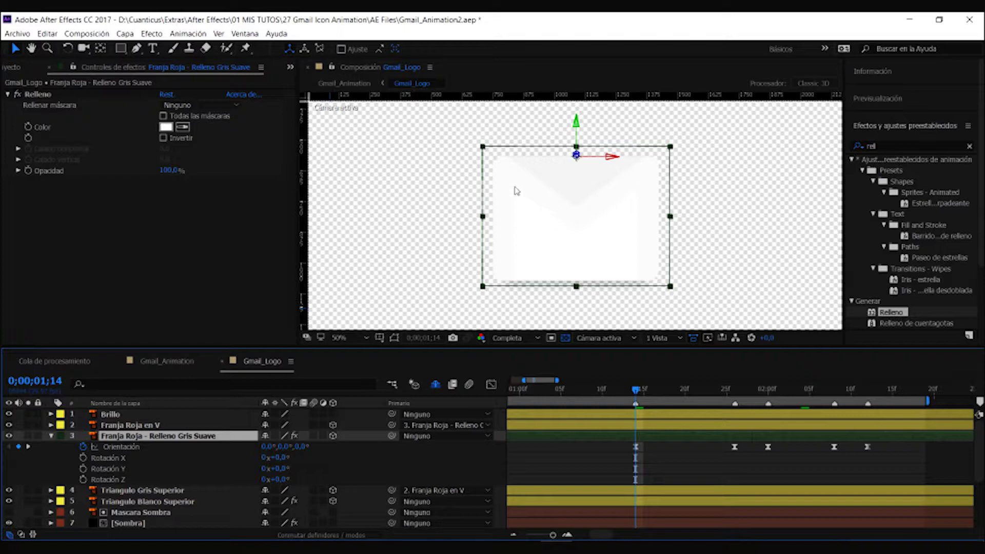
click(39, 382)
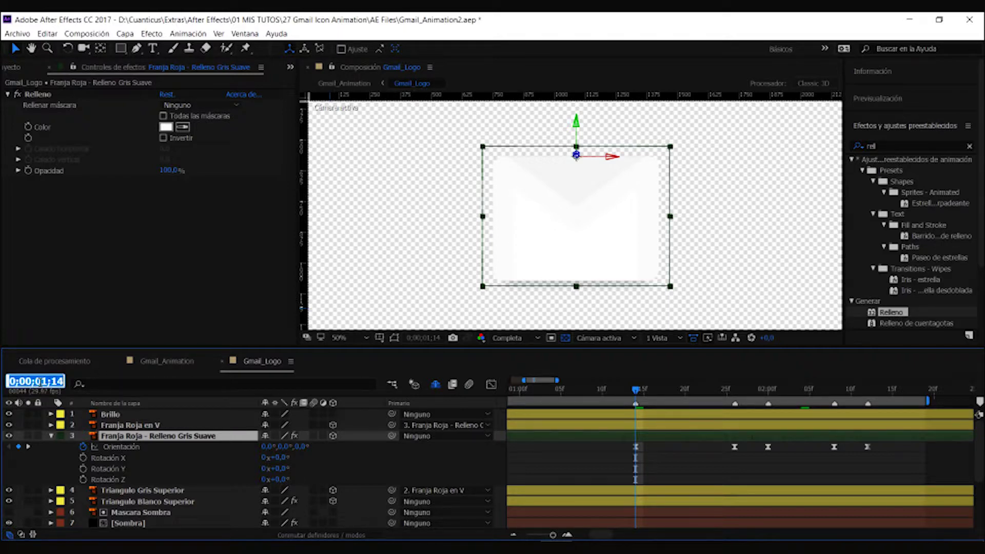
text(01;)
text(26)
key(Return)
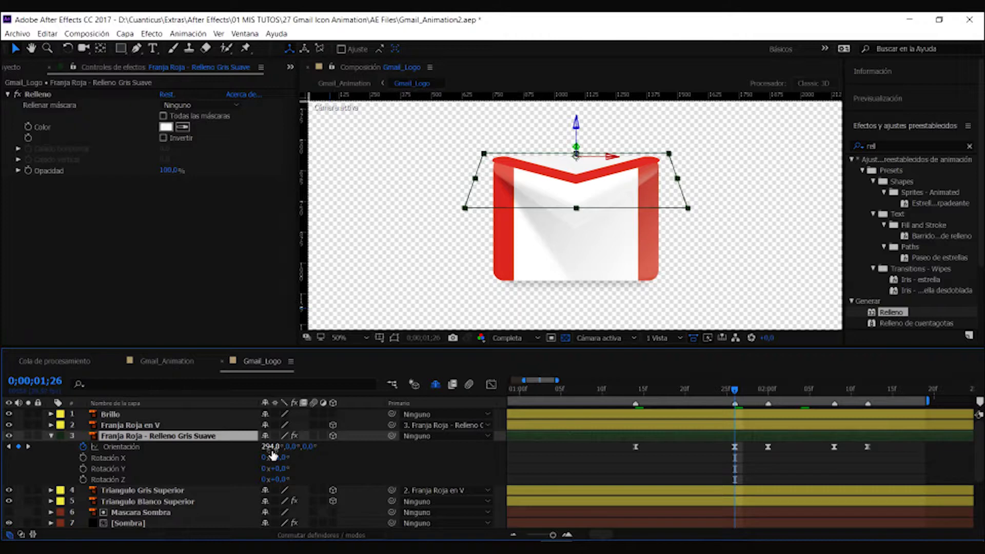
Drag the Rotation X, Y and Z keyframes to 0;00;02;00 and preview the tilt around 1;28–2;06.
mouse_move(734, 391)
mouse_down()
mouse_move(638, 398)
mouse_move(735, 421)
mouse_move(768, 402)
mouse_up()
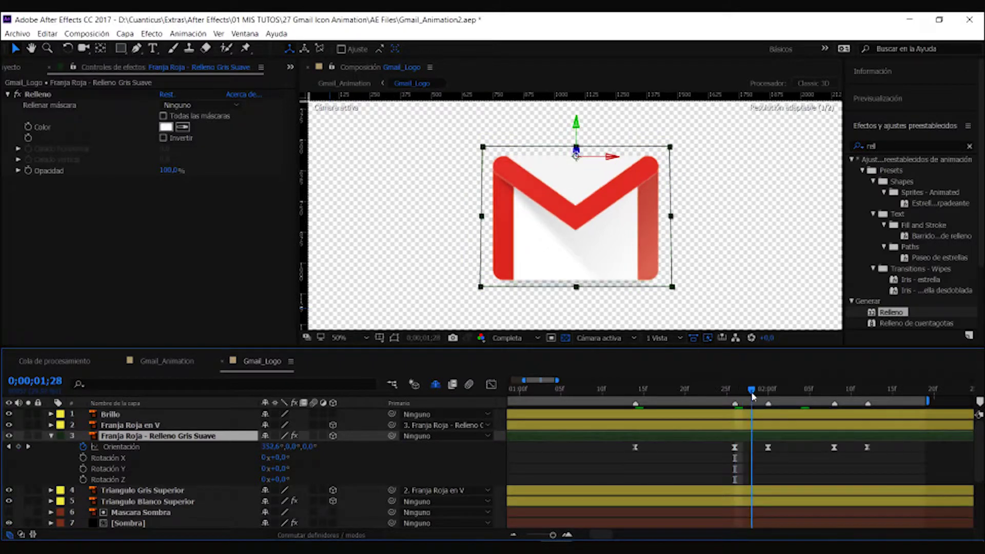
drag(734, 468, 767, 469)
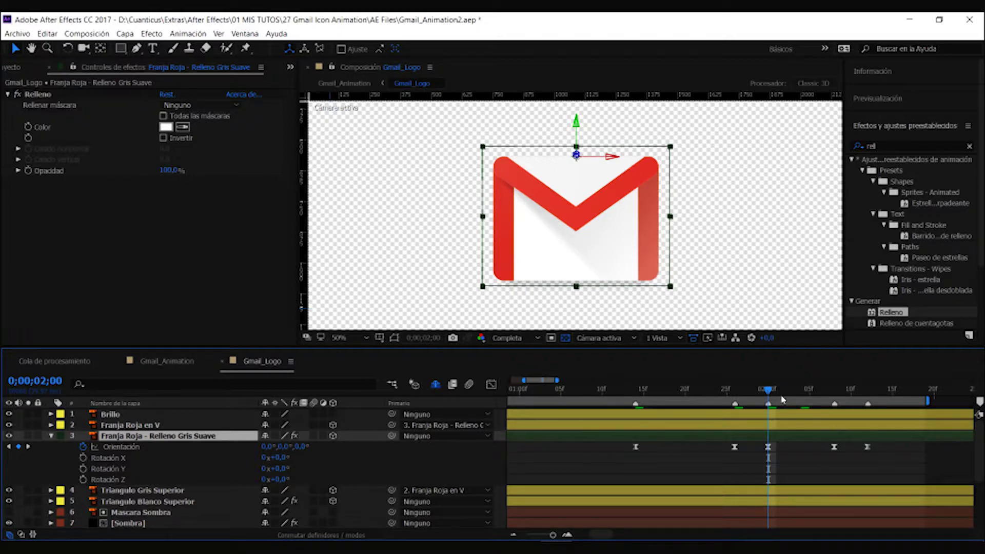
drag(768, 392, 770, 396)
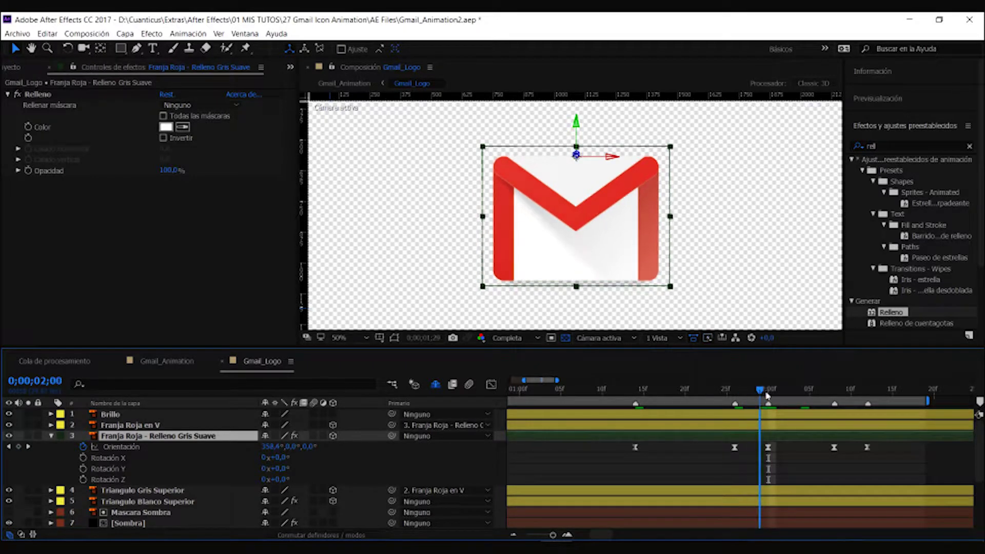
drag(775, 397, 819, 406)
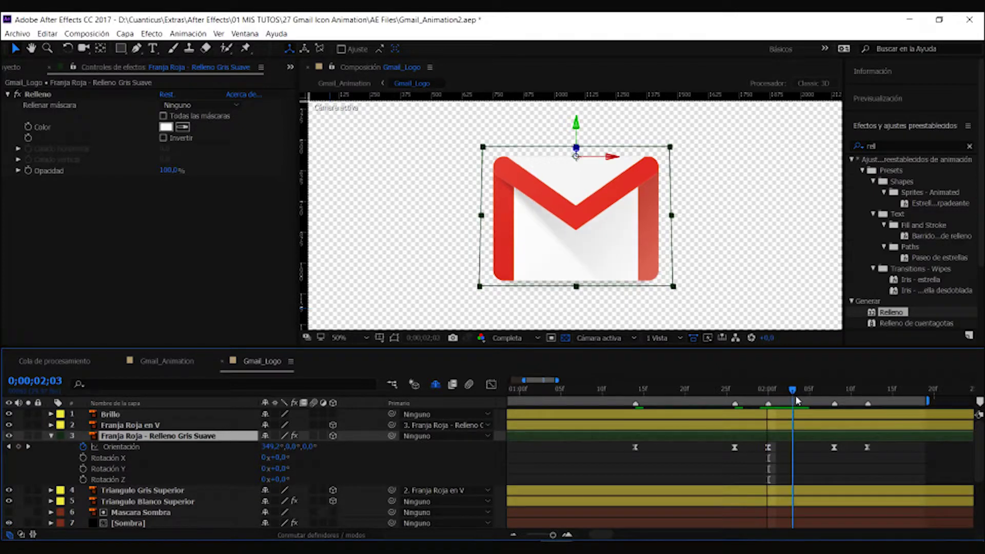
Preview the icon settling flat by 2;12, select the Orientación keyframes, and return to 0;00;01;14.
drag(819, 407, 837, 414)
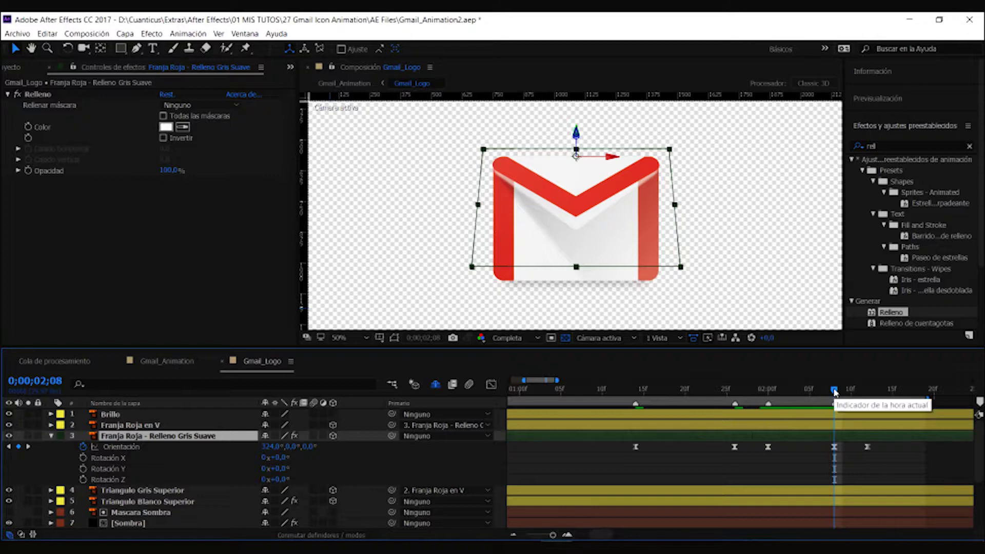
drag(833, 392, 867, 397)
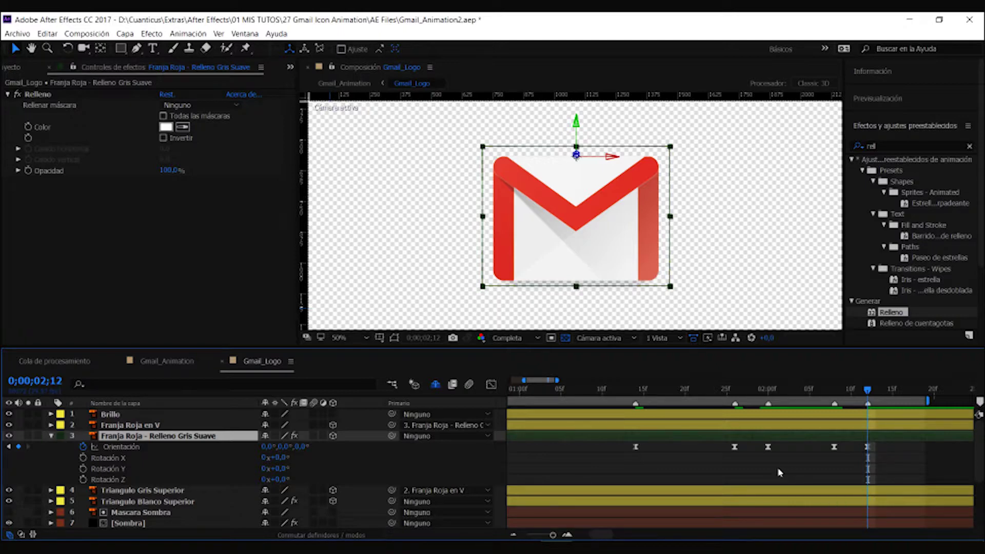
drag(894, 444, 622, 460)
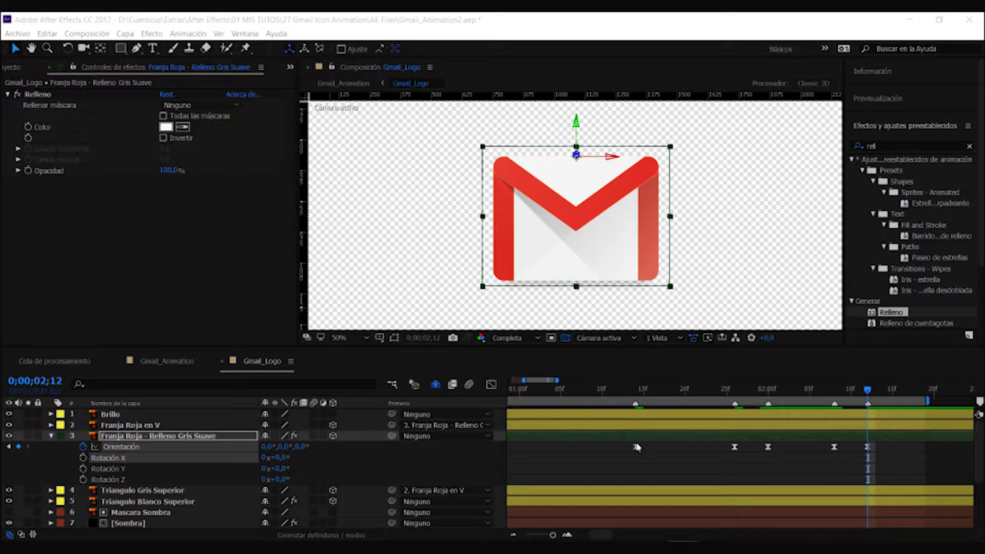
click(638, 395)
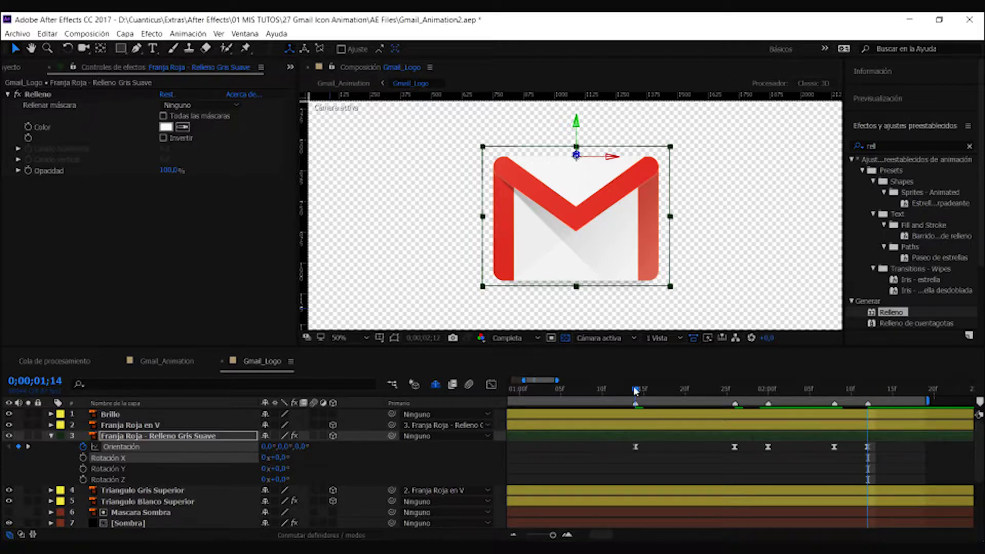
At 0;00;02;00, select layer 3's Orientación keyframes and open their speed graph in the Graph Editor.
click(499, 412)
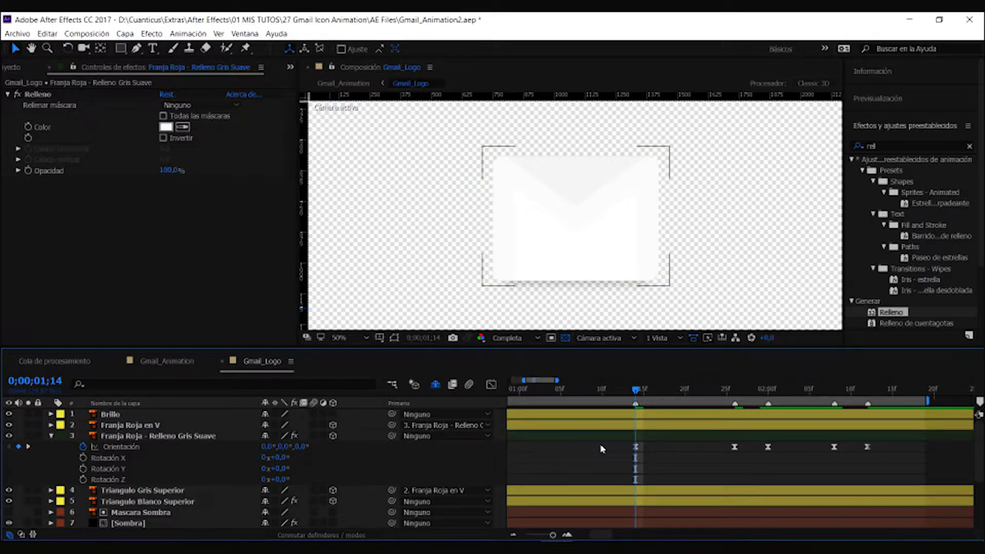
click(733, 392)
click(768, 390)
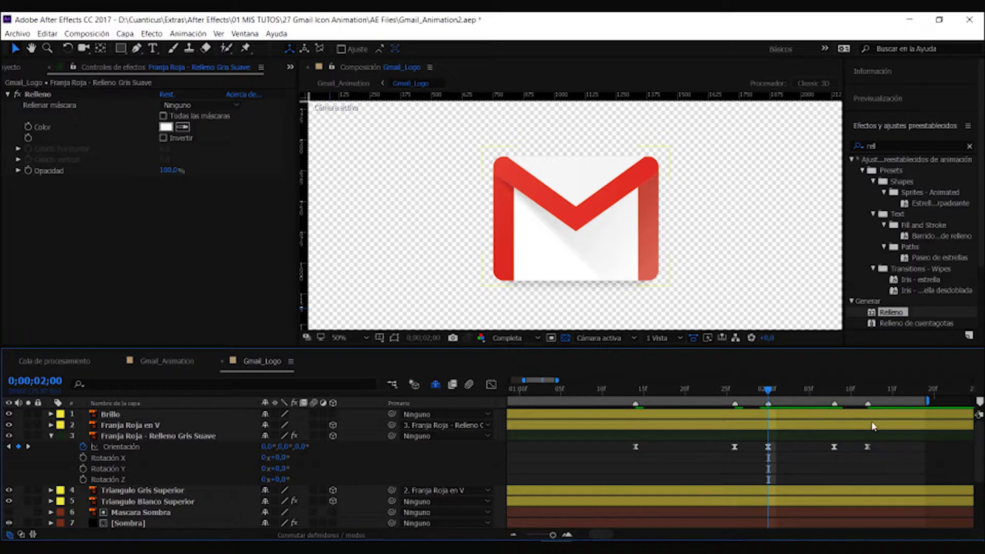
drag(895, 458, 625, 450)
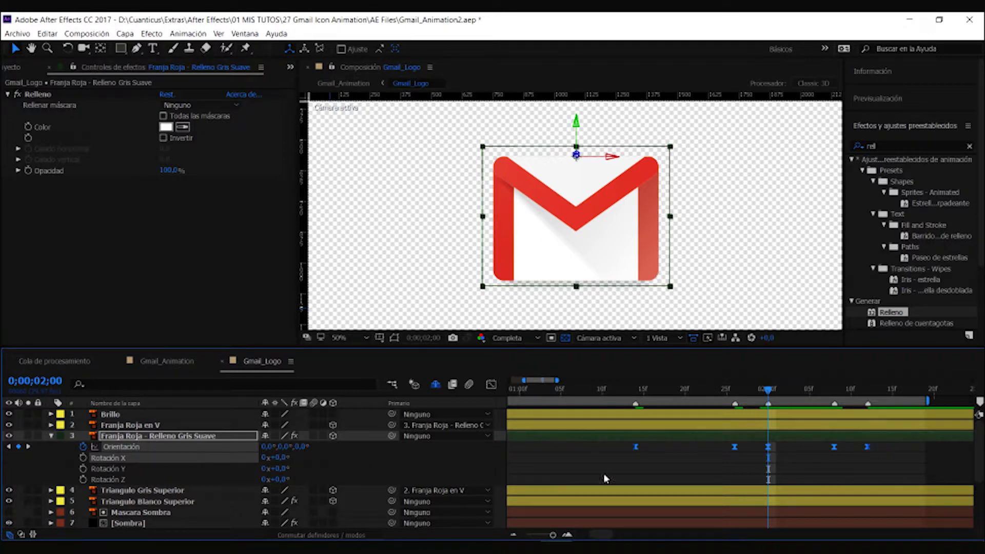
click(491, 384)
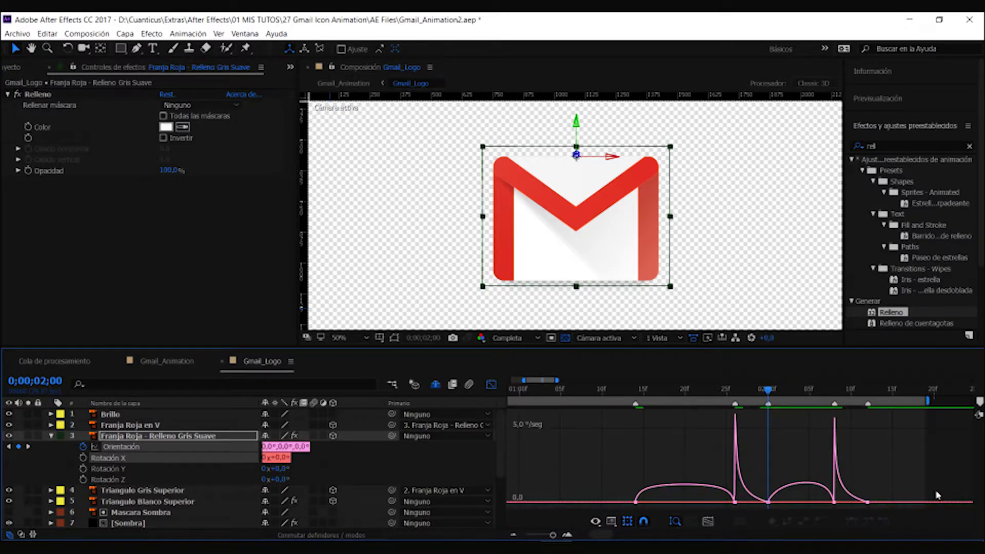
Scrub the animation from 0;00;01;12 through 0;00;02;16 to preview it.
click(618, 390)
drag(637, 396, 898, 396)
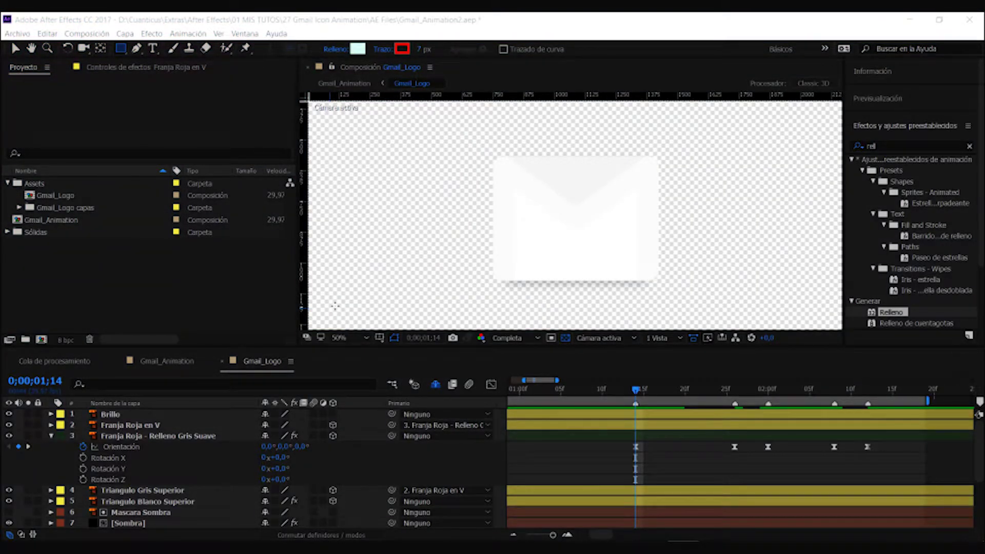
Select the Franja Roja en V layer, switch to the Ellipse tool, and expand the layer's properties.
click(15, 48)
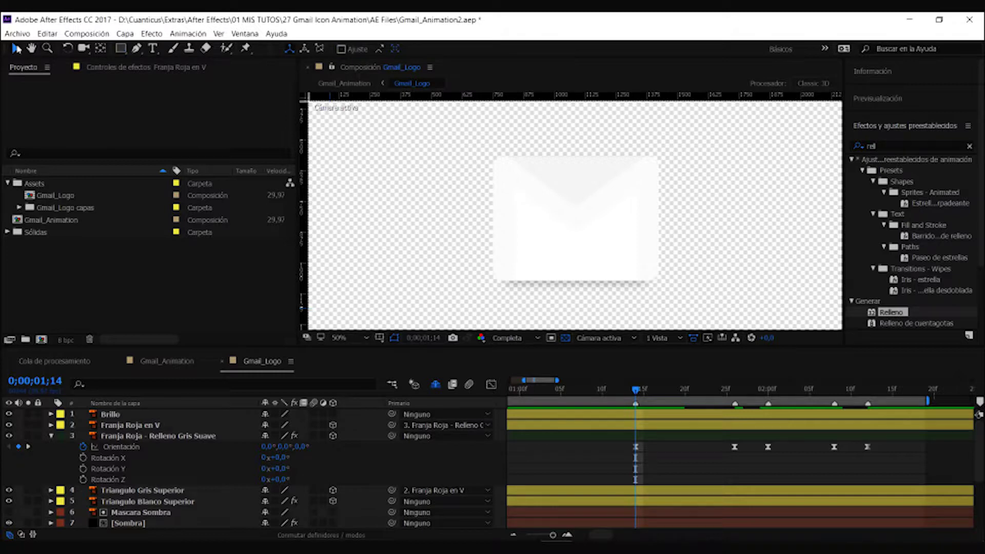
click(150, 426)
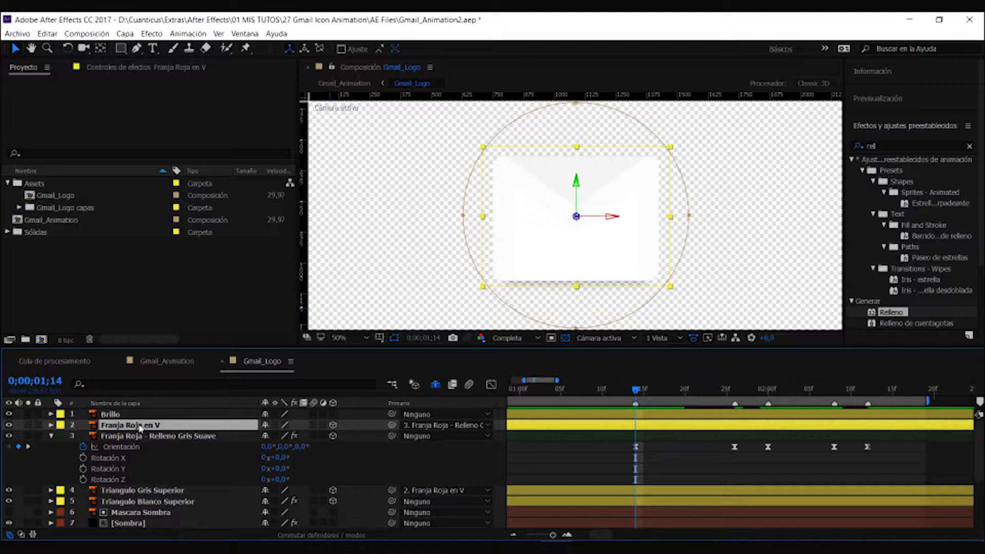
click(122, 48)
drag(122, 49, 200, 80)
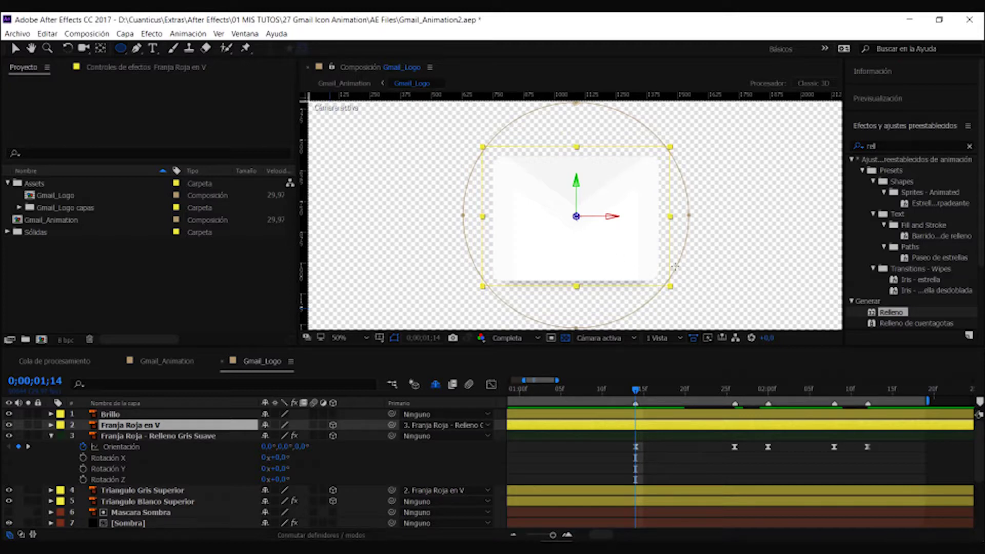
click(51, 425)
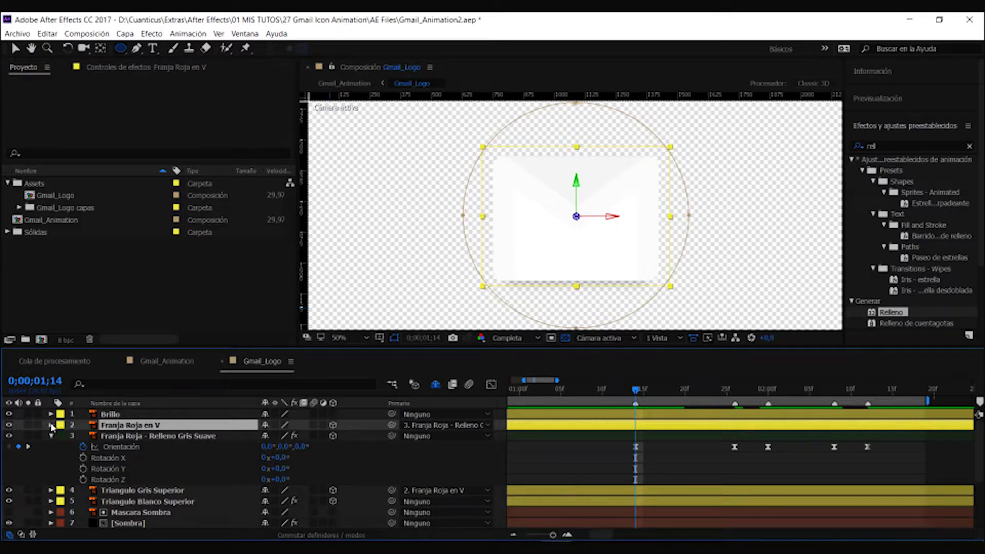
click(51, 425)
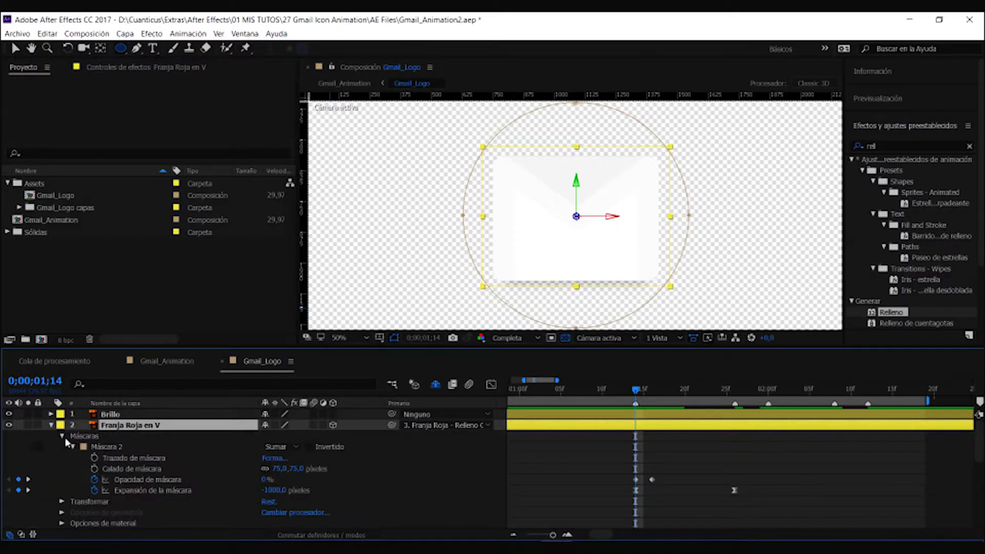
Select Máscara 2's Expansión de la máscara and step from 1;14 to 1;16 to check its keys.
click(71, 436)
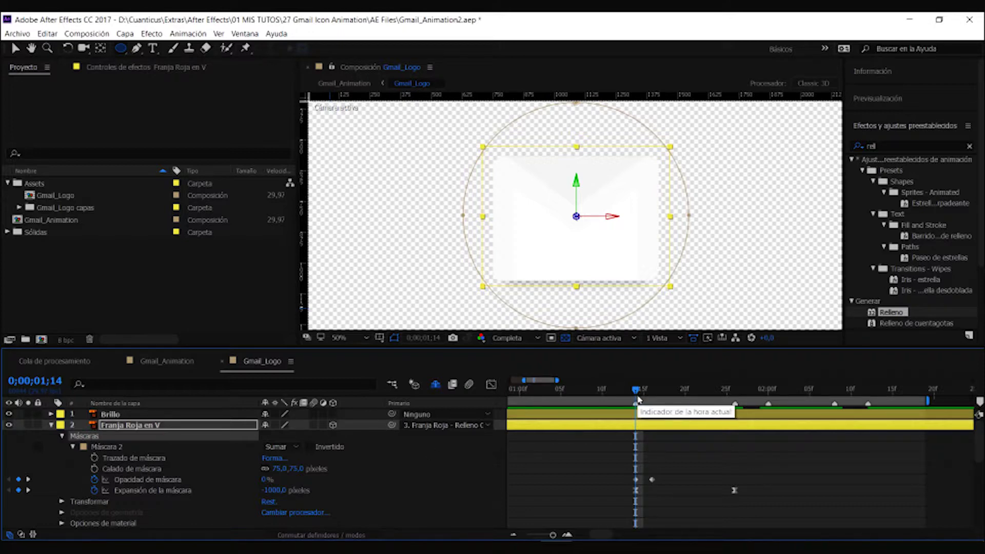
click(166, 491)
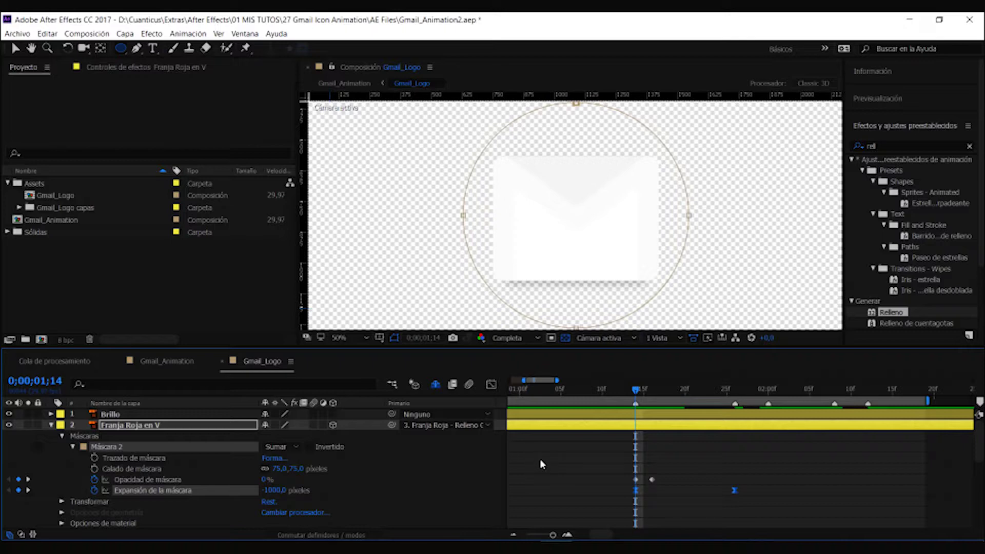
key(Page_Down)
key(Page_Down)
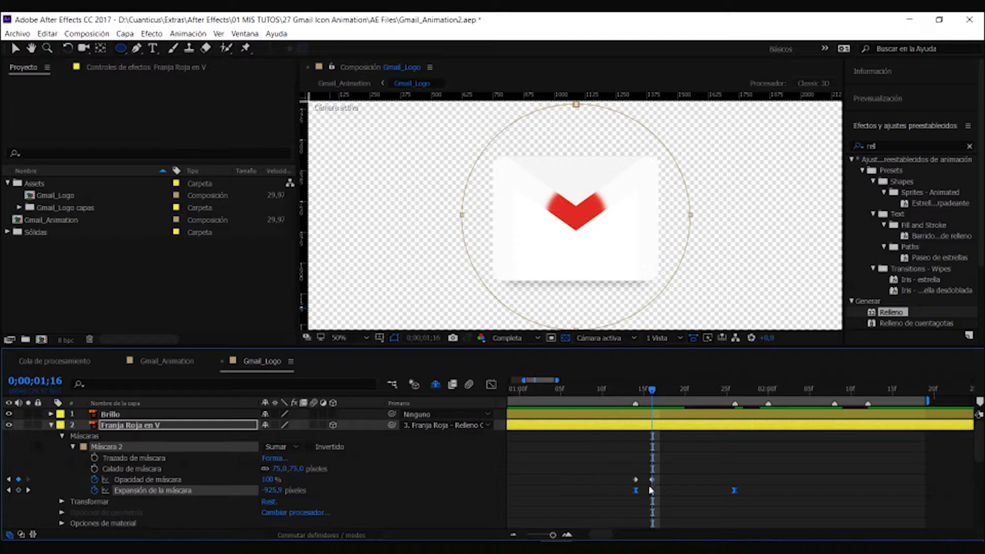
mouse_move(652, 390)
mouse_down()
mouse_move(636, 390)
mouse_move(709, 416)
mouse_move(739, 405)
mouse_up()
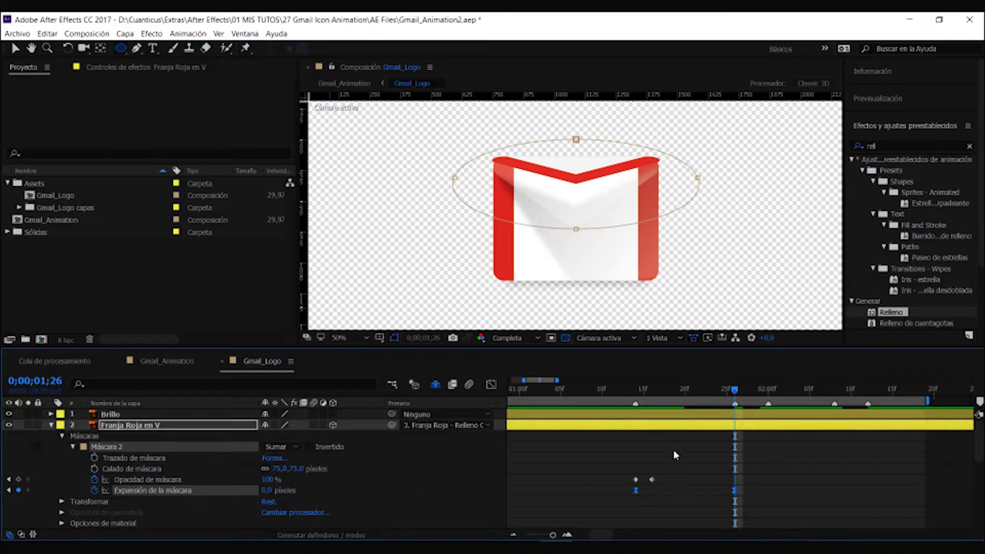
Scrub to watch the V stripe shrink away, show its mask outline, and return to 1;14.
drag(636, 388, 738, 415)
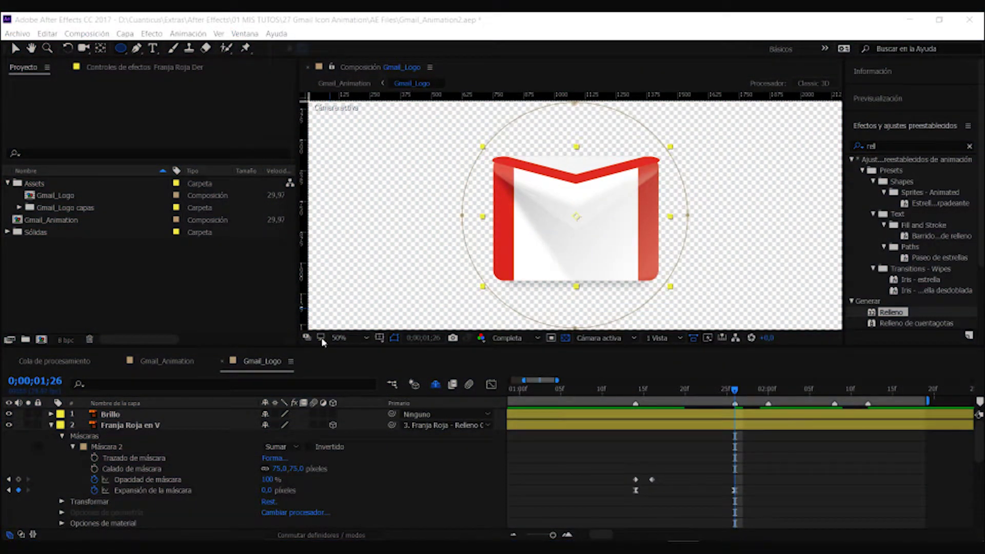
click(112, 447)
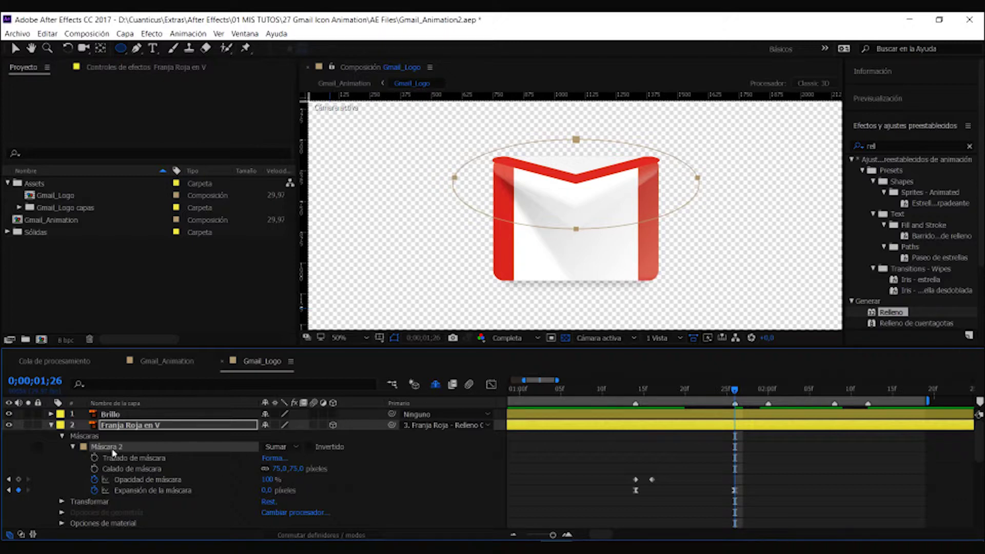
click(635, 388)
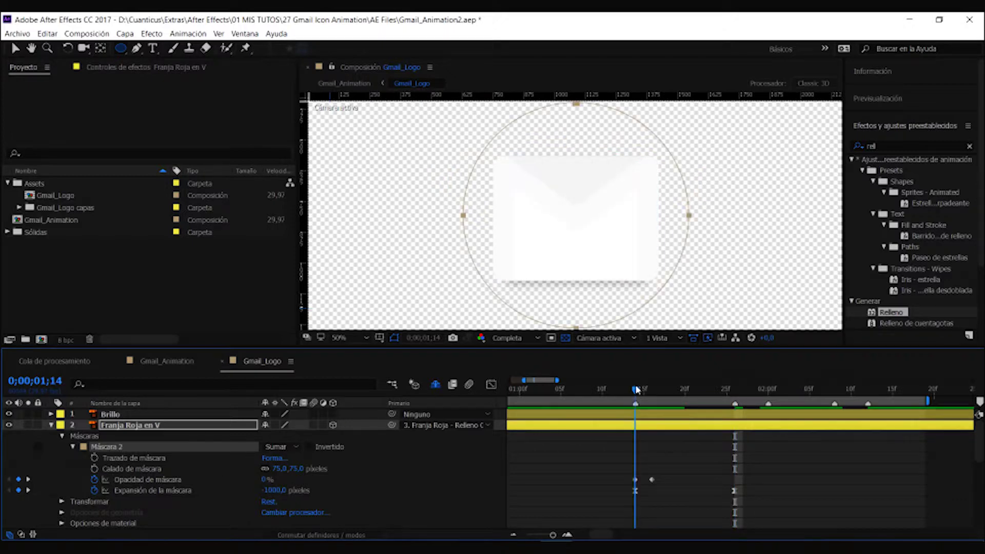
scroll(206, 462, down, 2)
scroll(195, 464, down, 2)
scroll(195, 464, down, 1)
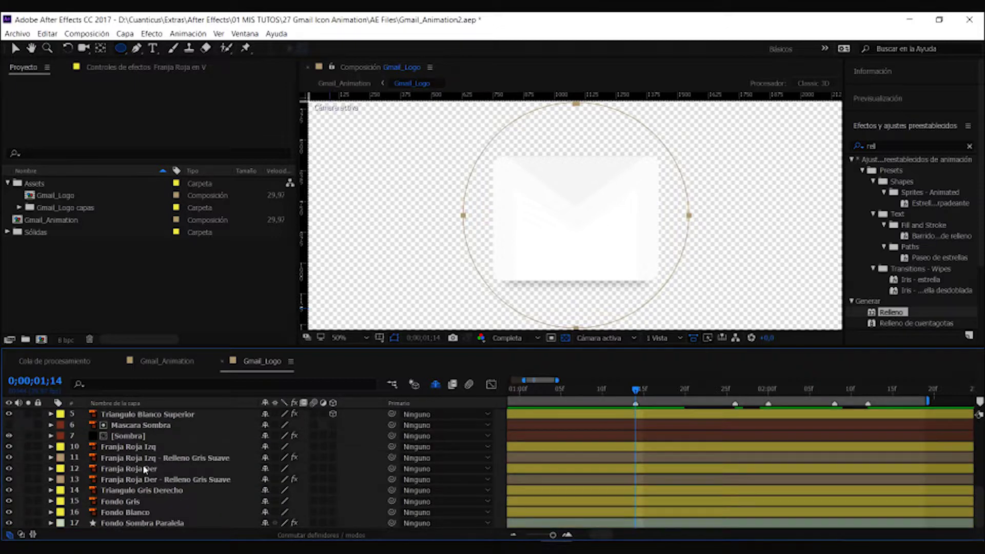
Expand the Franja Roja Izq layer down to its mask properties.
click(150, 447)
click(51, 446)
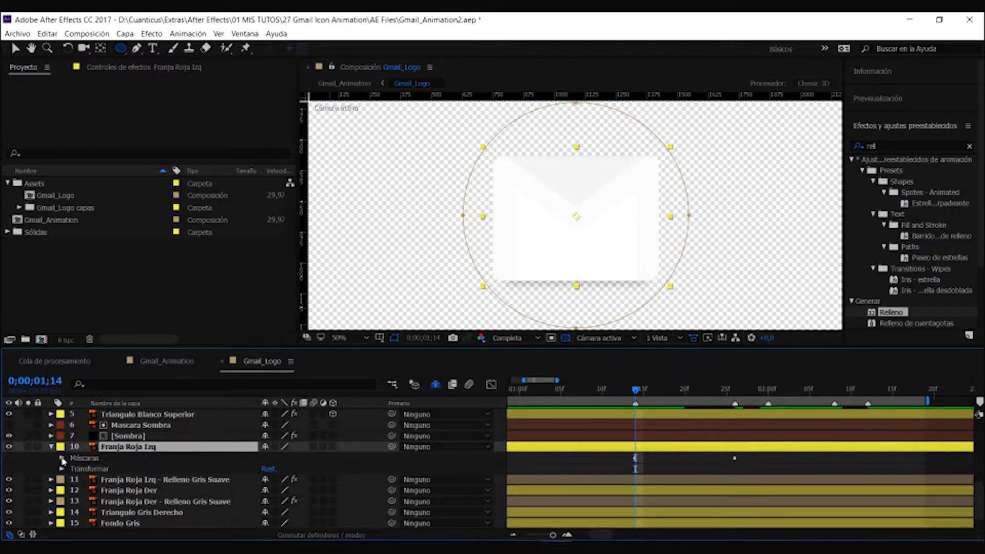
click(62, 458)
click(73, 469)
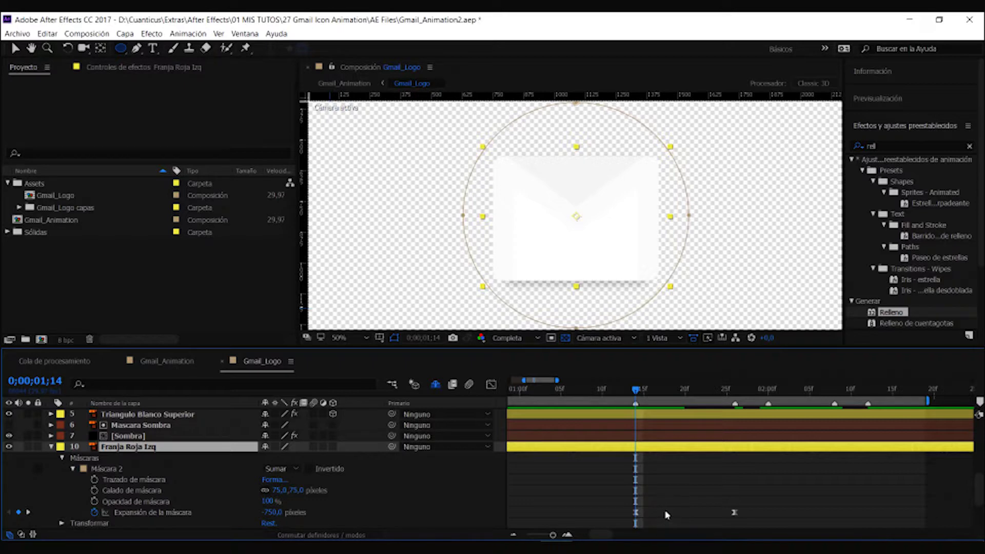
scroll(198, 500, up, 5)
scroll(128, 472, up, 3)
scroll(109, 451, up, 1)
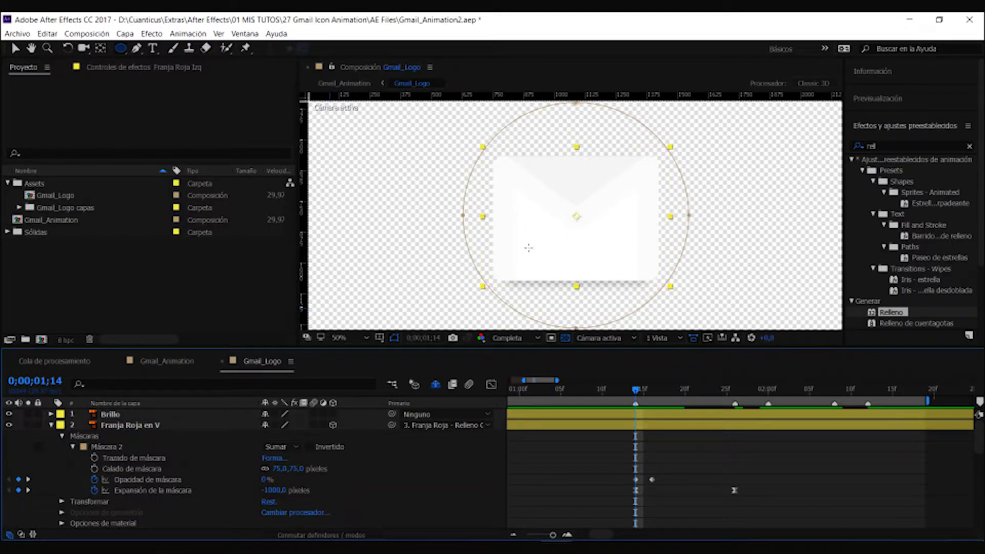
scroll(295, 470, down, 3)
scroll(296, 469, down, 2)
scroll(295, 469, down, 2)
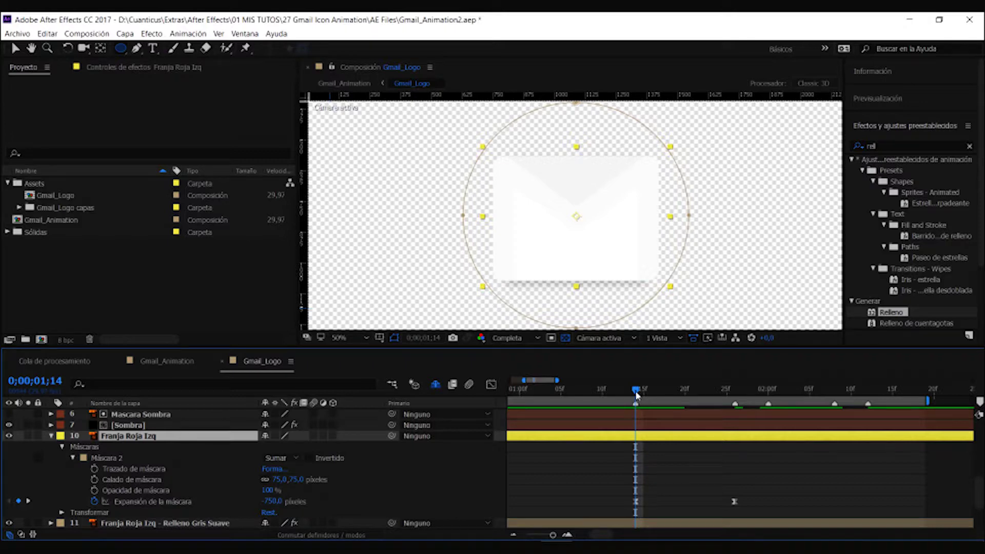
Scrub from 1;14 to 1;26 to watch the left stripe unfold from -750 px to 0 px.
mouse_move(636, 391)
mouse_down()
mouse_move(736, 403)
mouse_move(636, 401)
mouse_up()
click(736, 391)
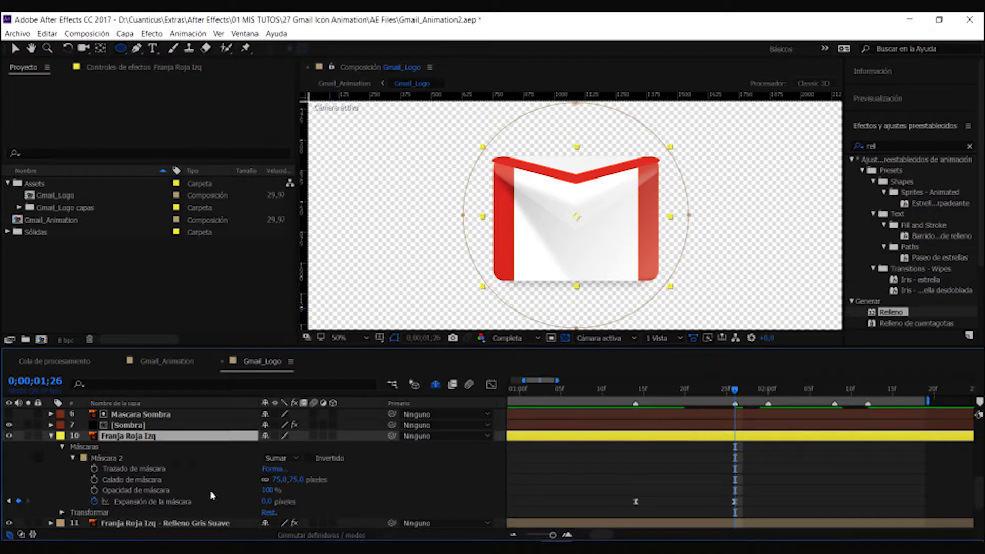
scroll(164, 466, down, 2)
scroll(149, 483, down, 2)
Reveal Franja Roja Der's mask expansion keys with U and compare frames 1;14 and 1;26.
click(133, 470)
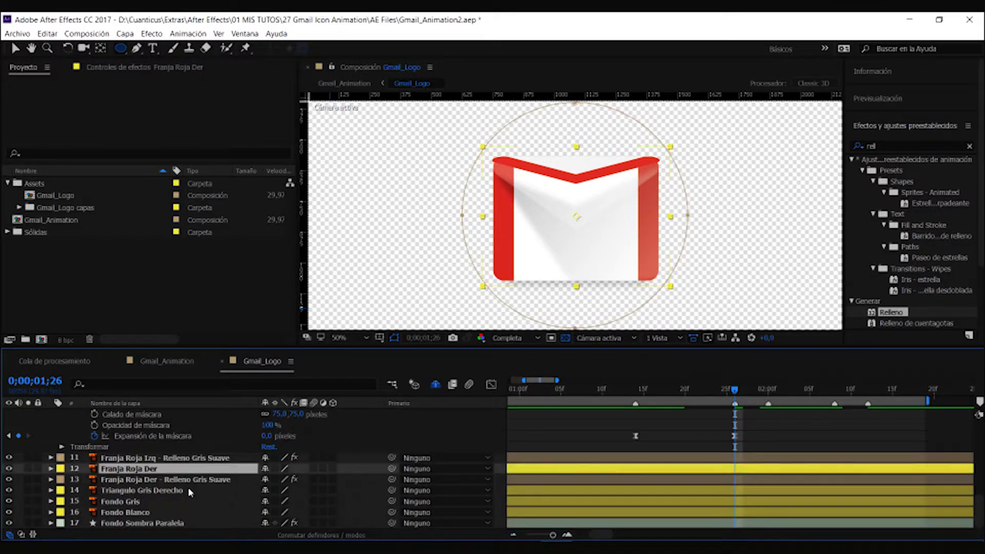
key(u)
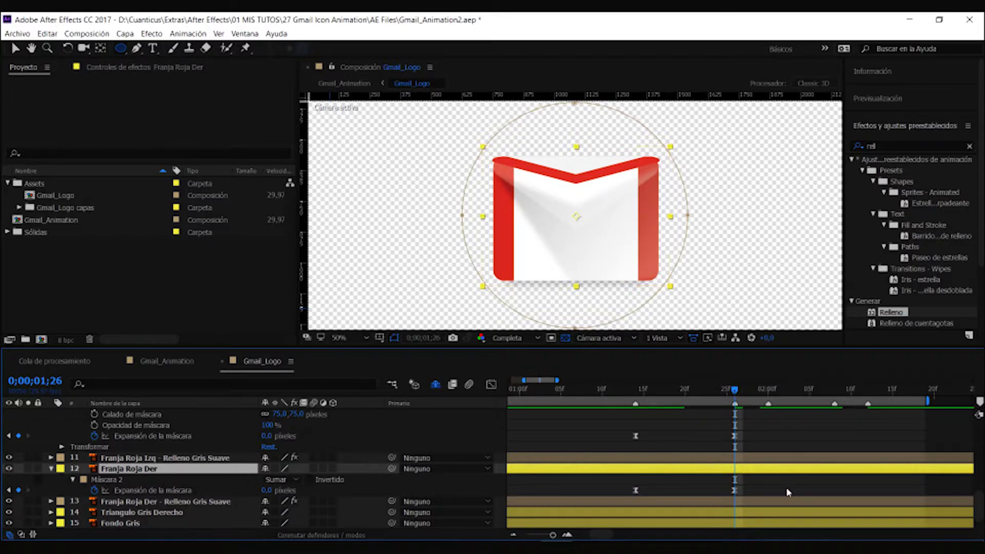
click(636, 391)
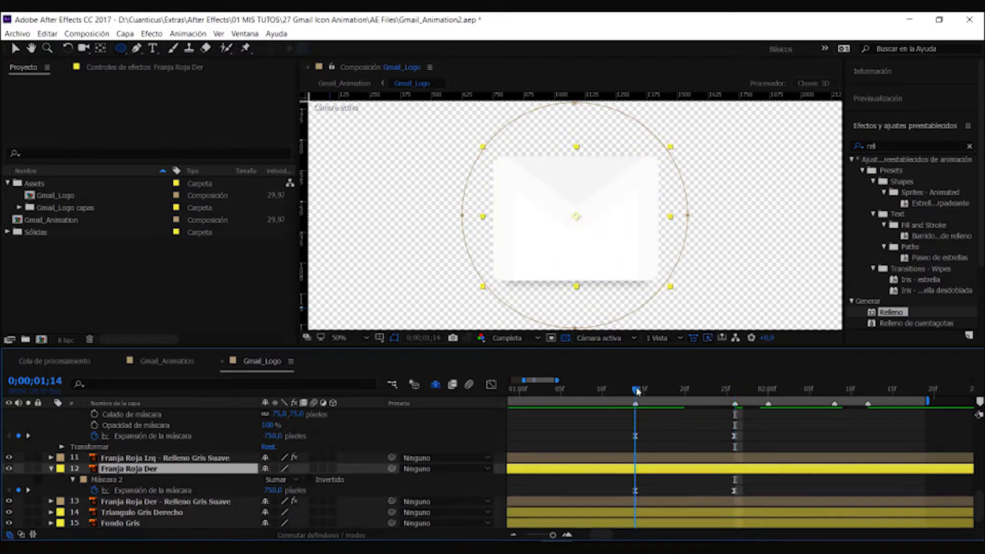
click(735, 390)
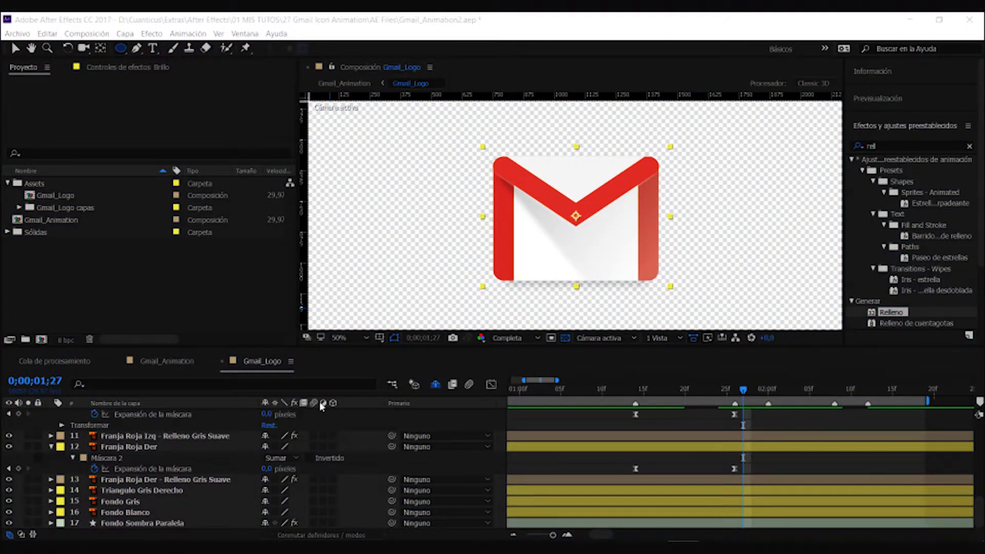
scroll(198, 479, up, 10)
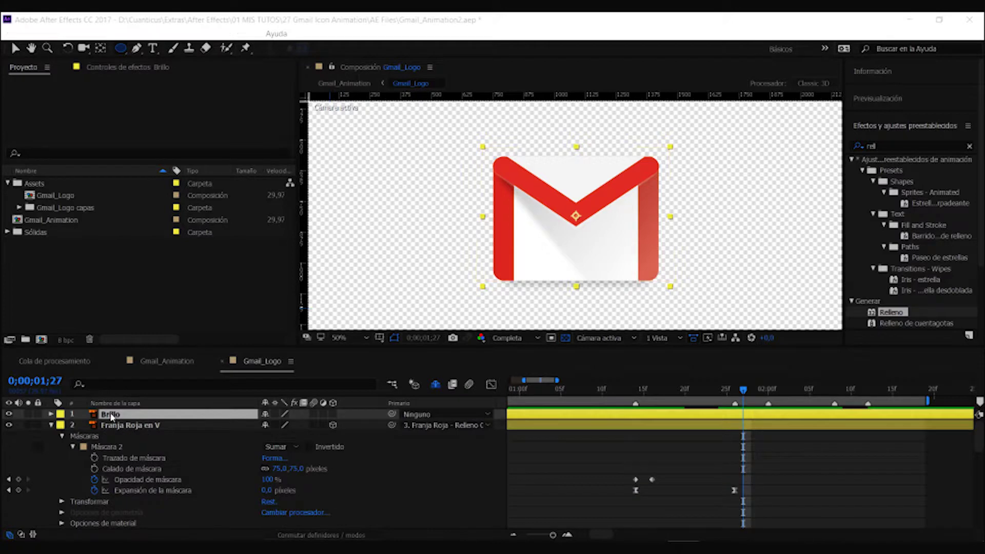
Show Brillo's Opacidad keys (0% at 1;27, 100% at 2;00), then view at 100% with the Selection tool.
click(108, 419)
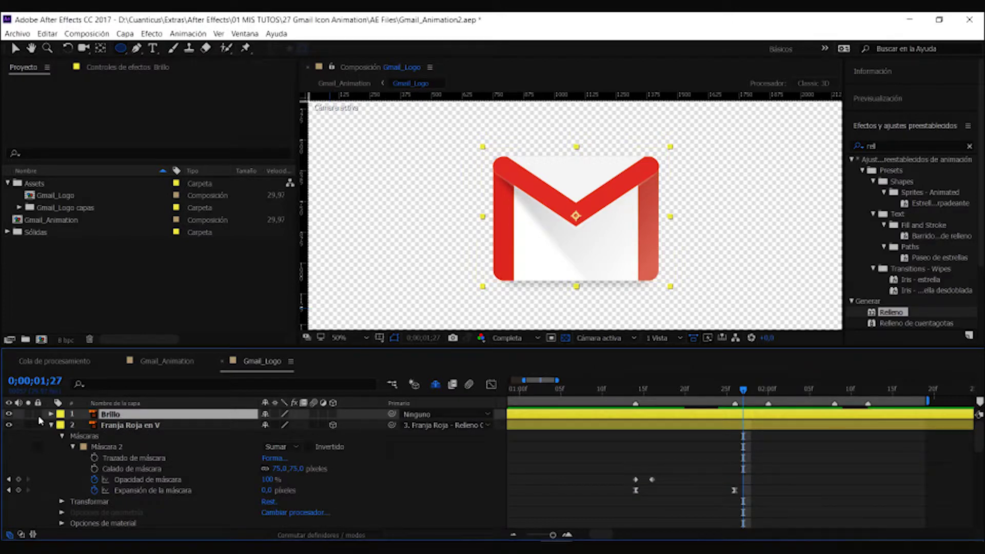
click(736, 391)
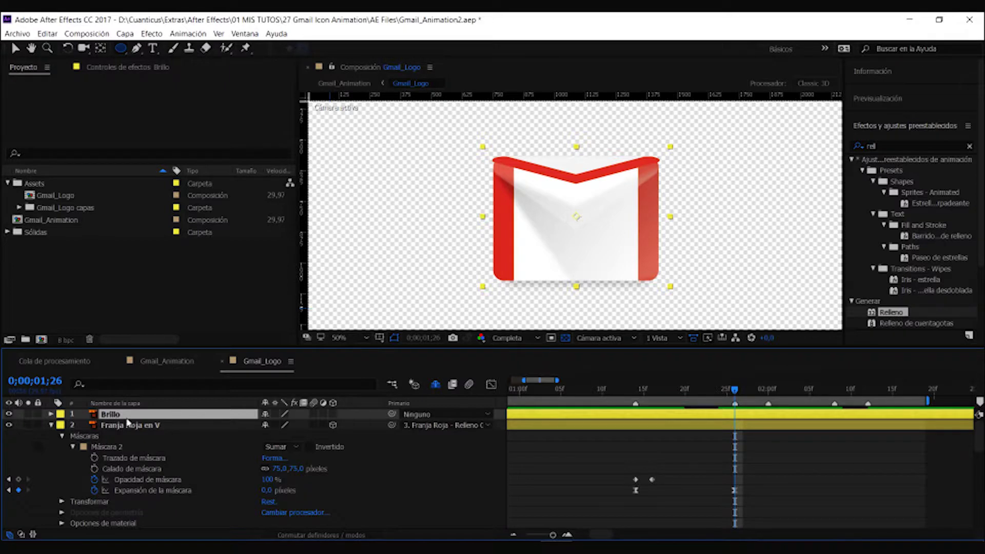
key(t)
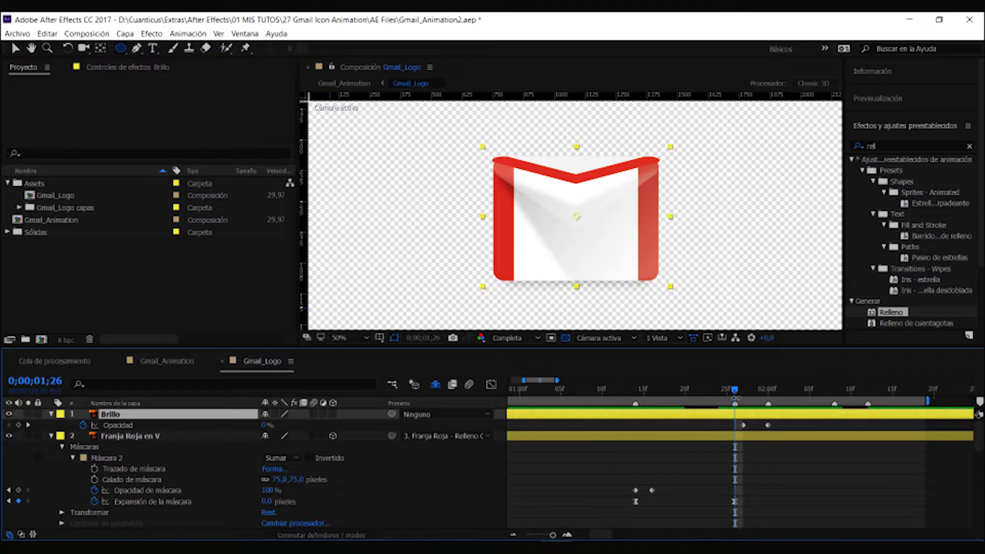
key(Page_Down)
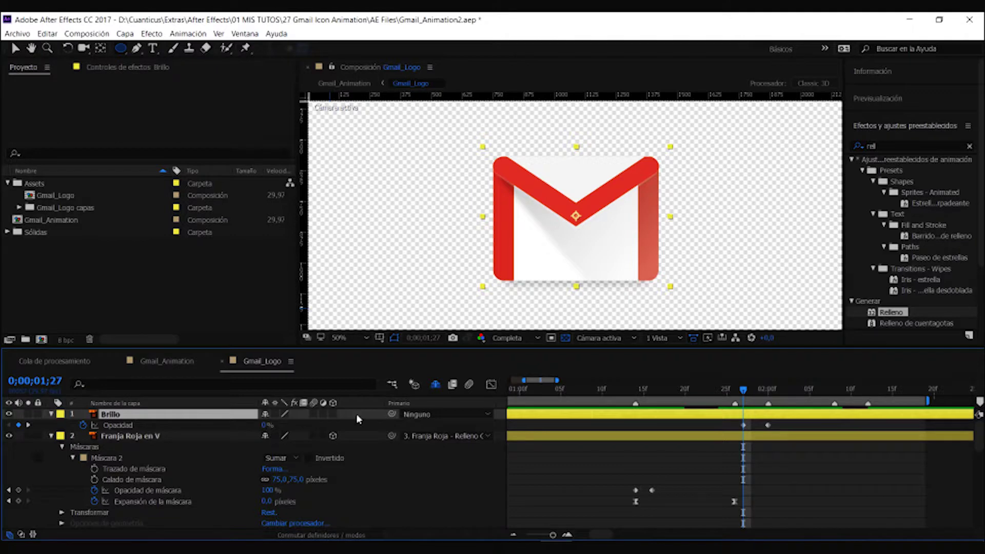
click(769, 392)
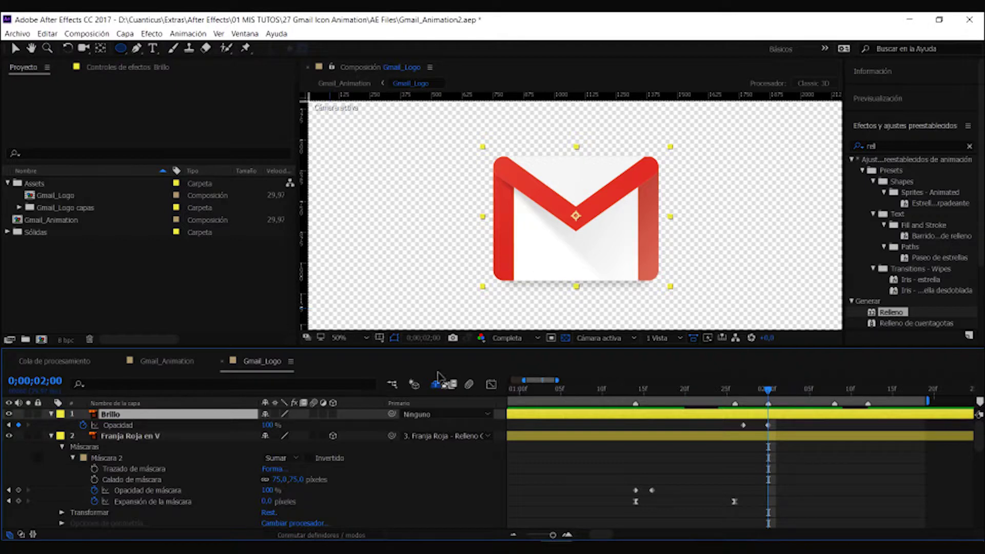
key(period)
click(15, 48)
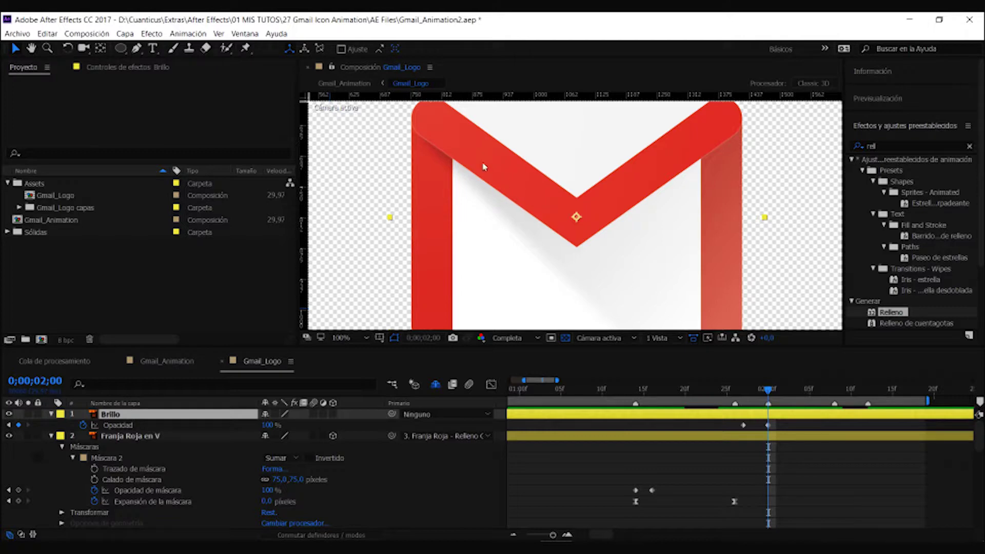
Toggle the Brillo shine layer's visibility several times to compare, leaving it on.
click(8, 415)
click(8, 415)
click(8, 415)
click(8, 414)
click(8, 415)
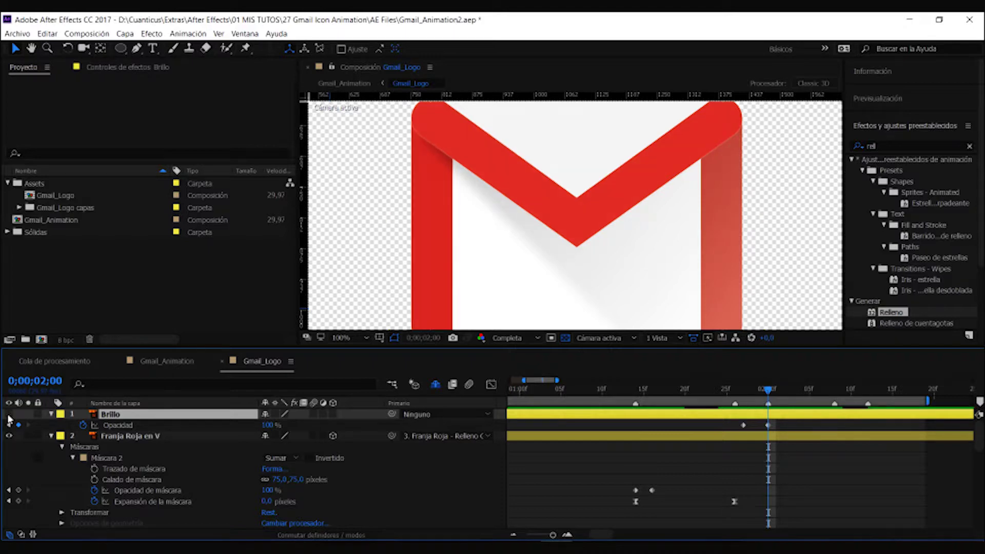
click(8, 415)
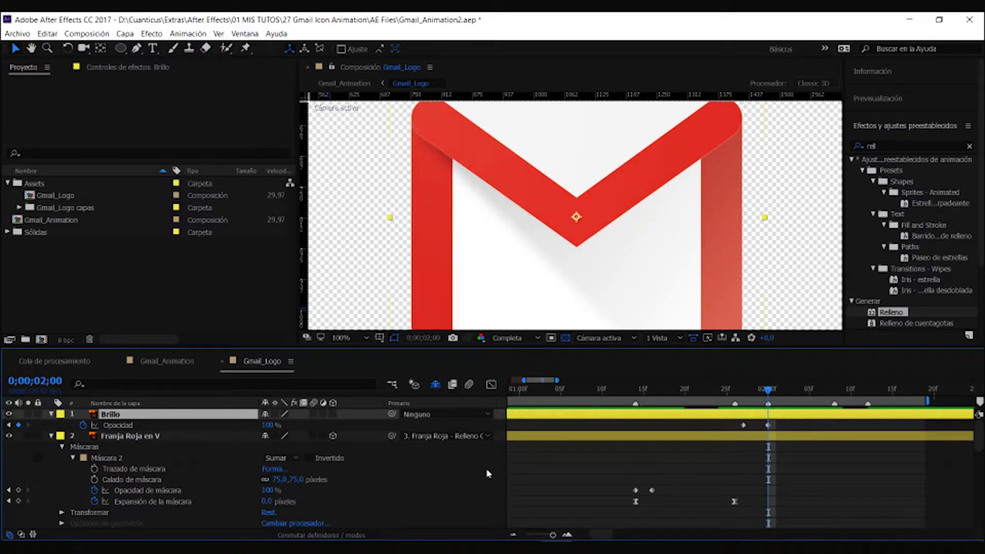
Search Effects & Presets for 'desenfoque rá' and select the Triangulo Blanco Superior layer.
text(desenfoque rá)
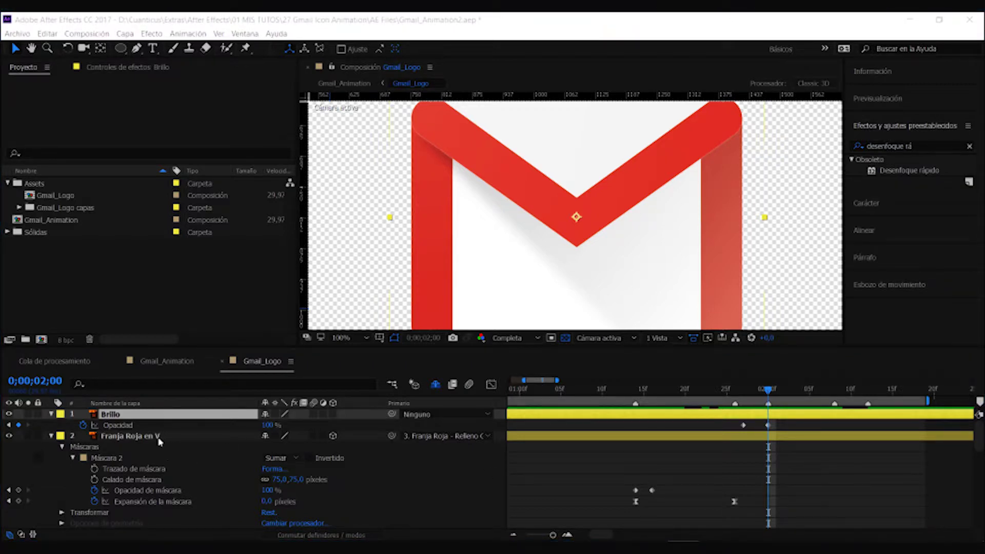
scroll(161, 439, down, 5)
scroll(164, 444, up, 3)
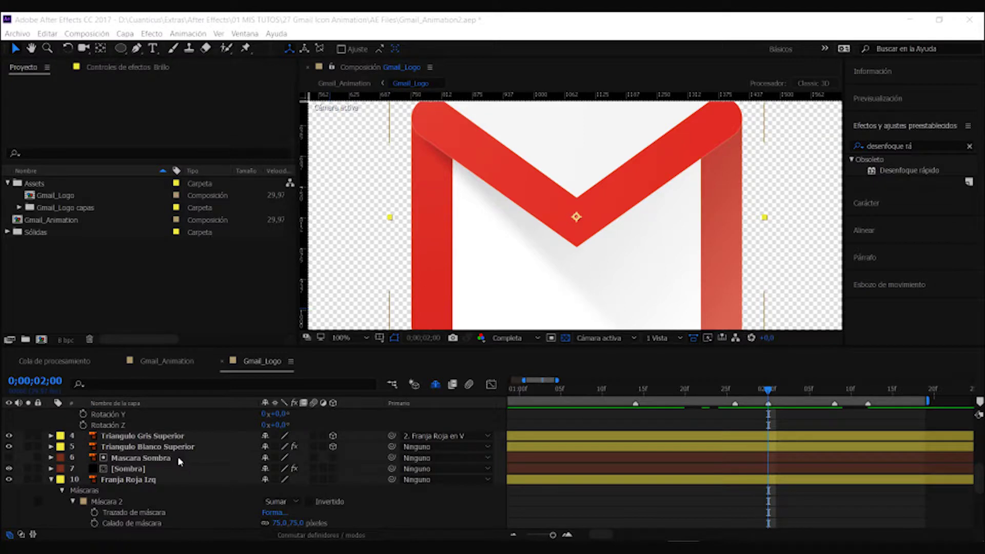
click(159, 448)
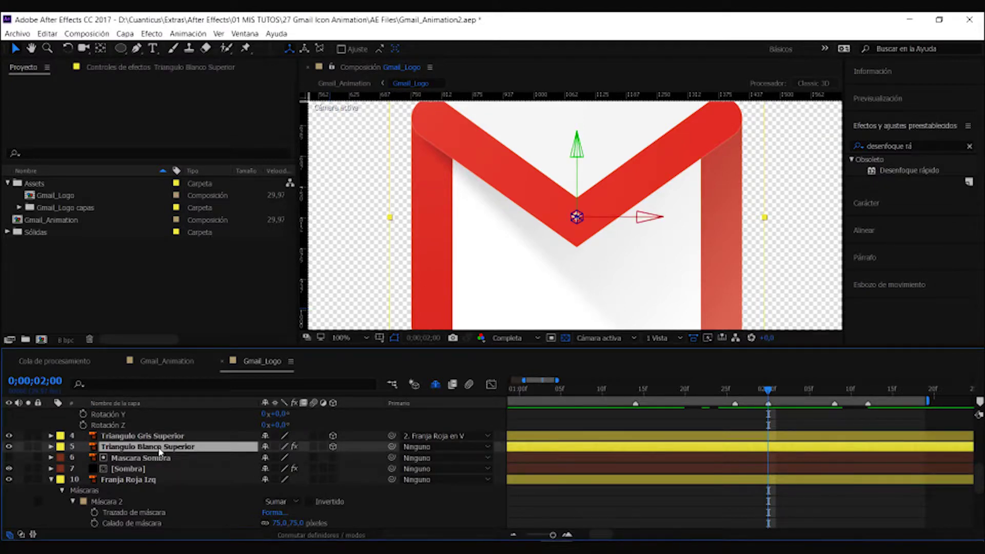
click(918, 146)
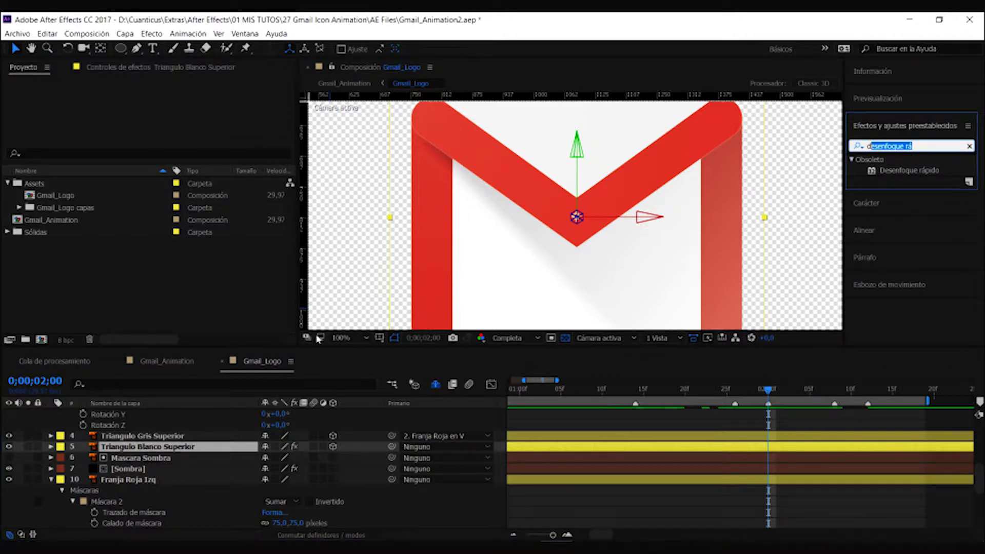
click(130, 446)
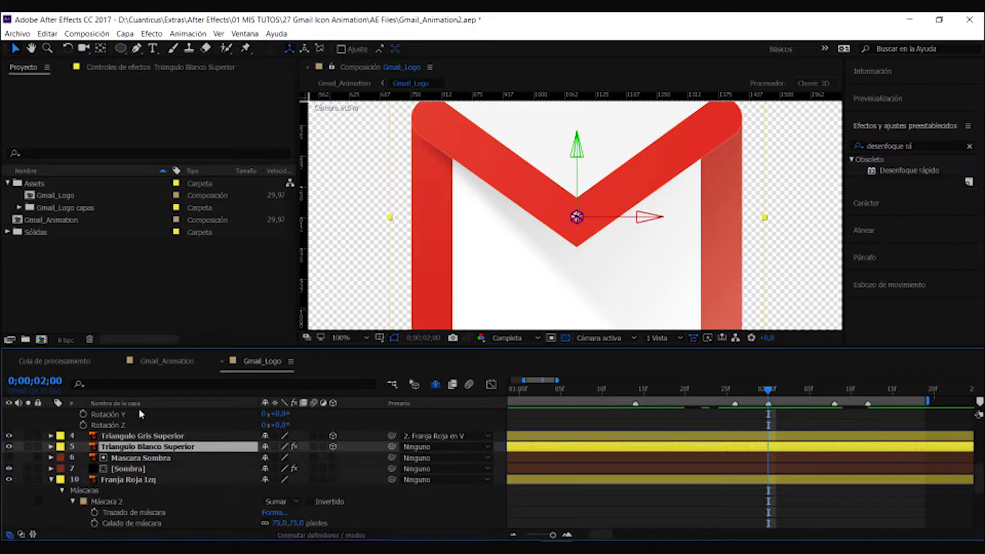
View Triangulo Blanco Superior's Desenfoque rápido and reveal its animated properties with U from 1;14.
click(149, 69)
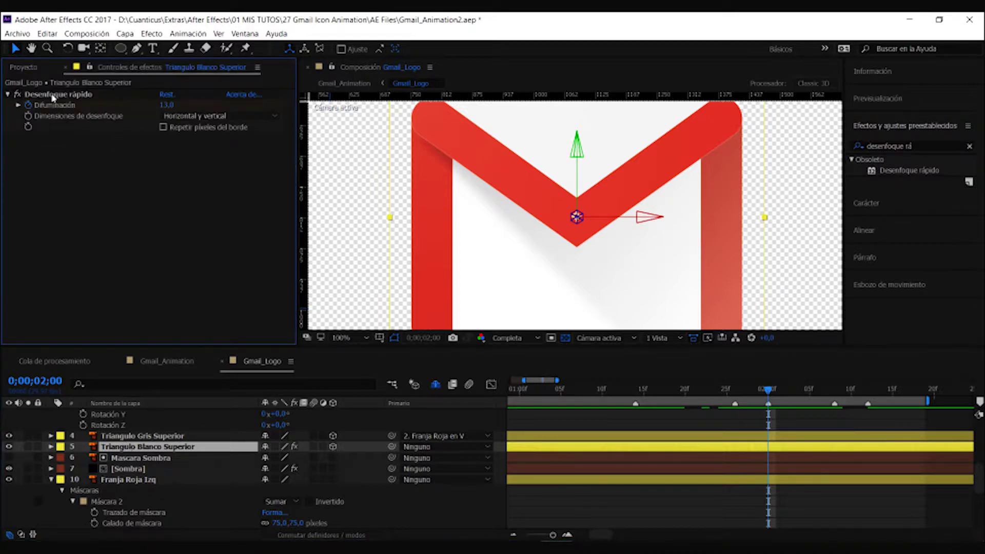
click(169, 449)
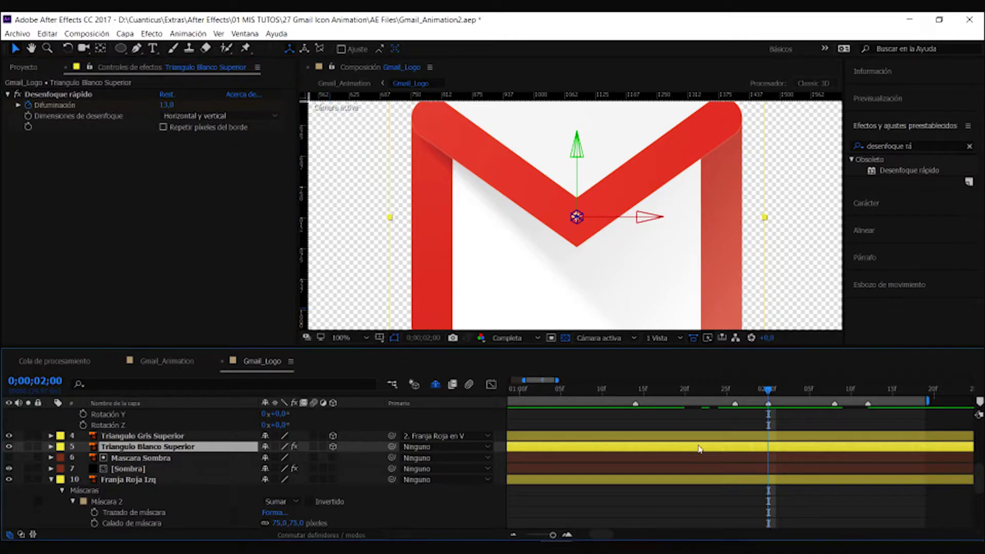
click(636, 389)
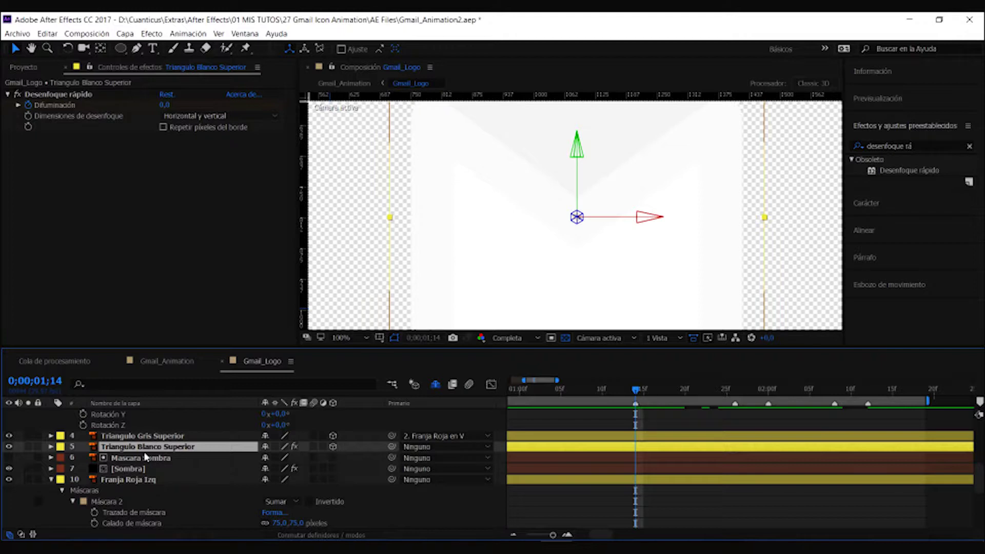
key(Page_Down)
key(Page_Down)
key(Page_Down)
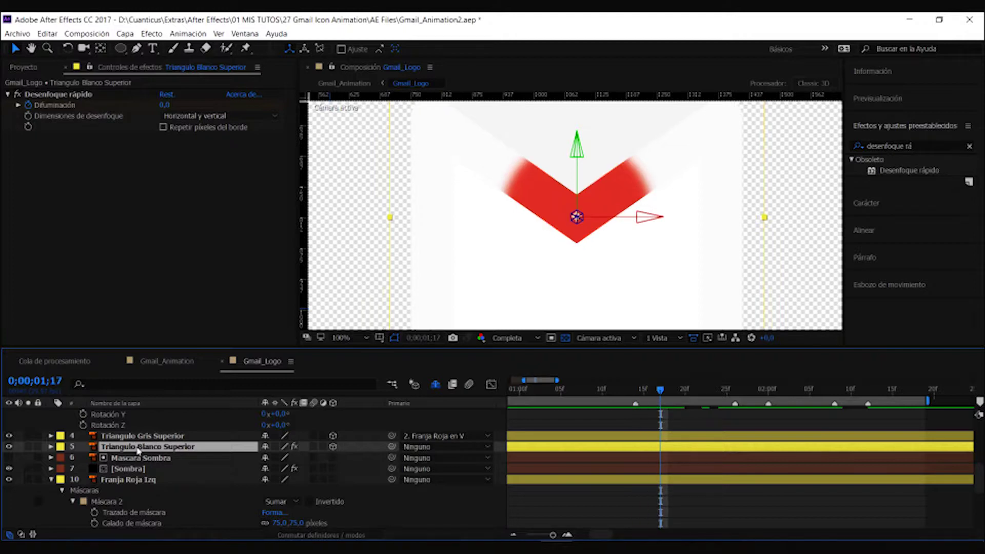
key(u)
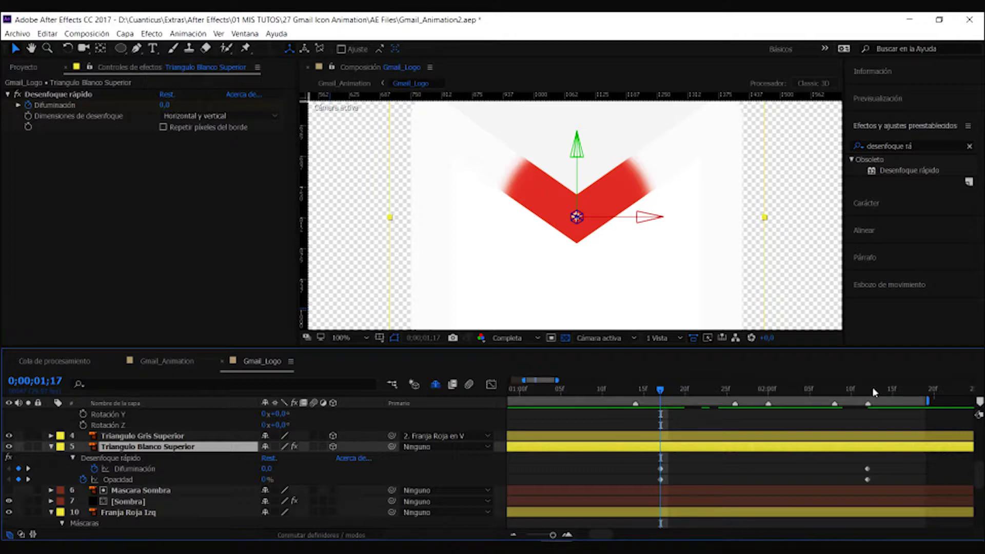
Scrub between 2;12 and 1;22 to preview the blur reaching 25,0 and opacity 60%.
click(869, 391)
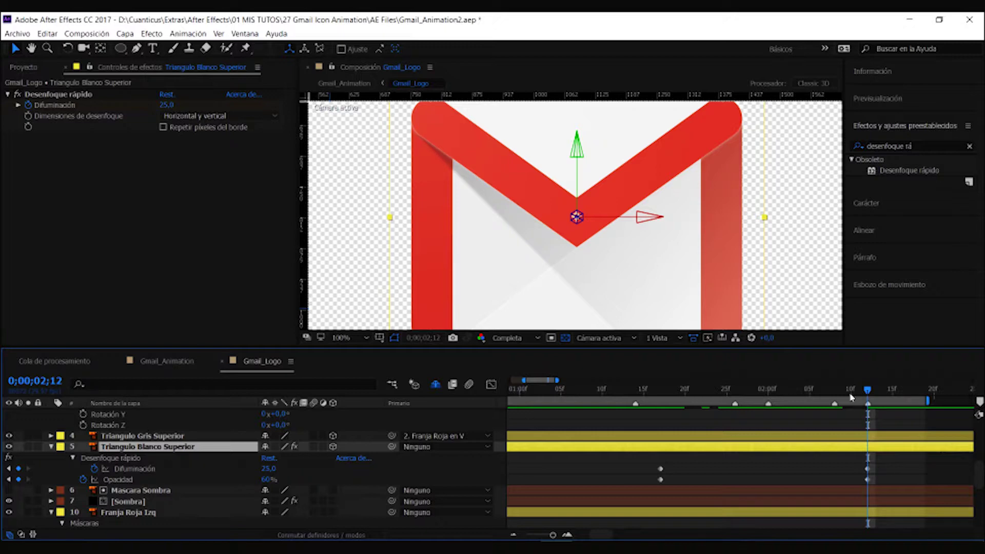
drag(855, 393, 701, 393)
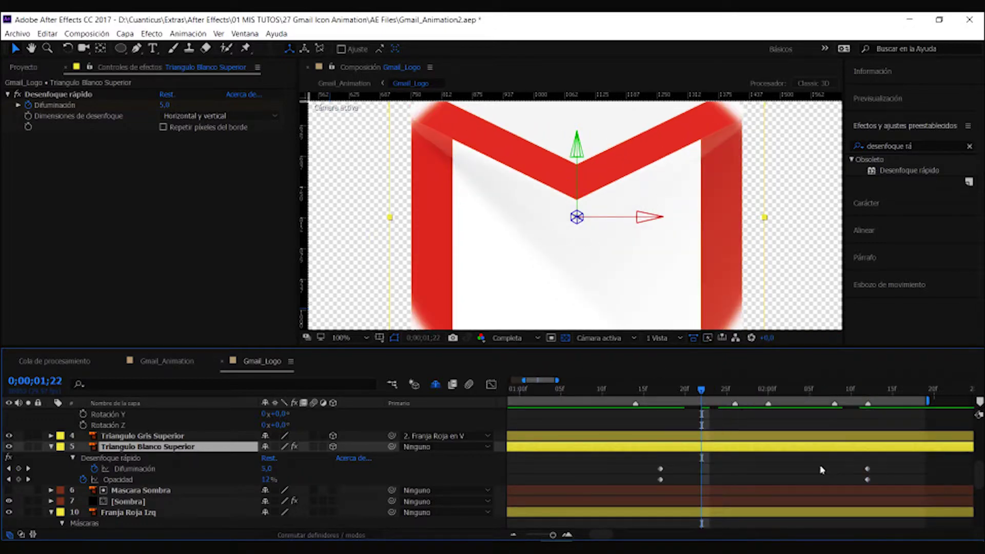
mouse_move(708, 396)
mouse_down()
mouse_move(712, 405)
mouse_move(833, 420)
mouse_up()
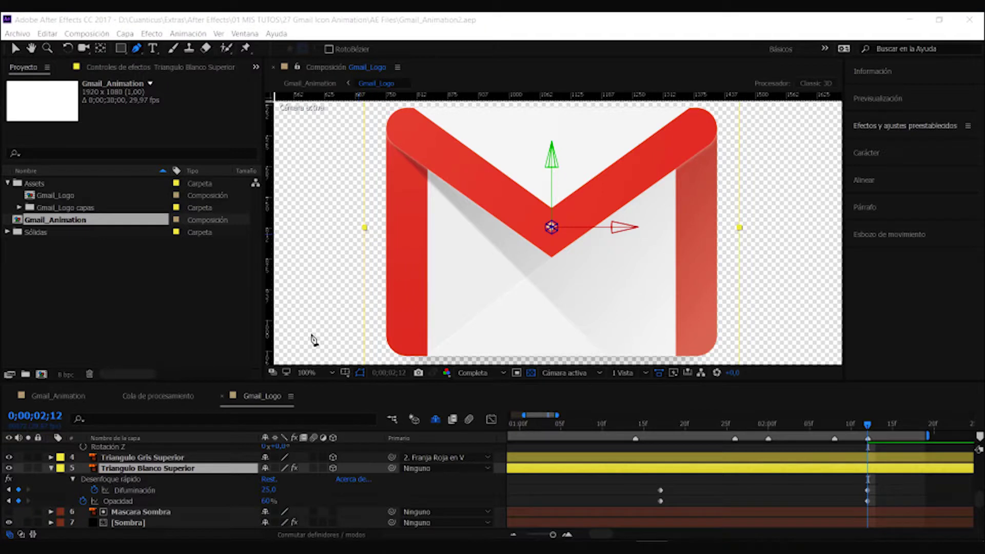
Convert Sombra General via Crear formas a partir de la capa vectorial and solo the new contornos layer.
scroll(173, 470, down, 3)
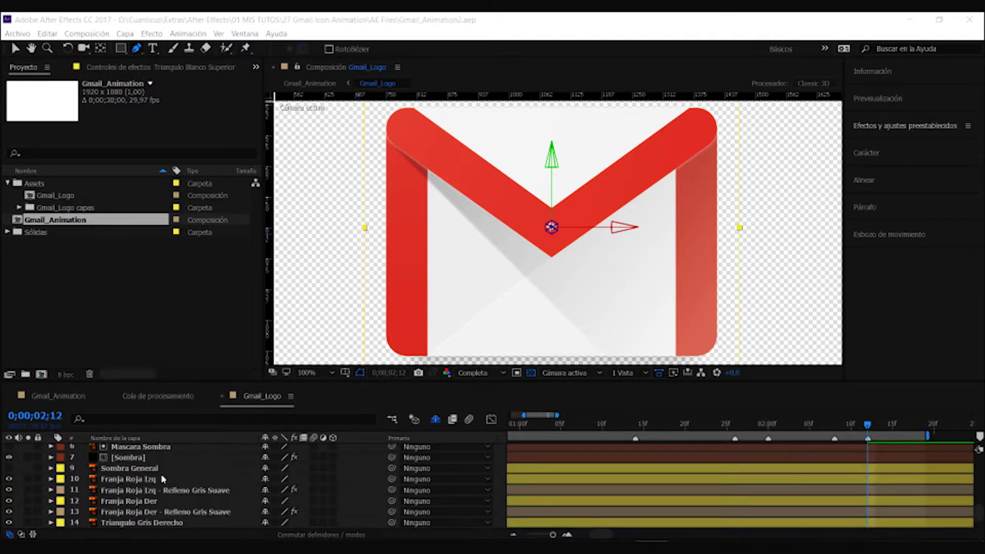
click(145, 469)
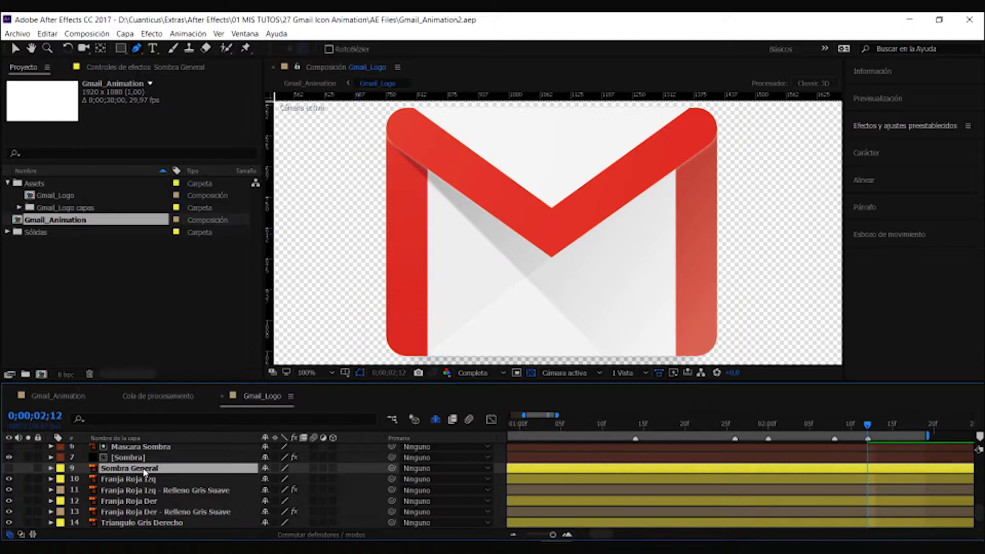
right_click(150, 470)
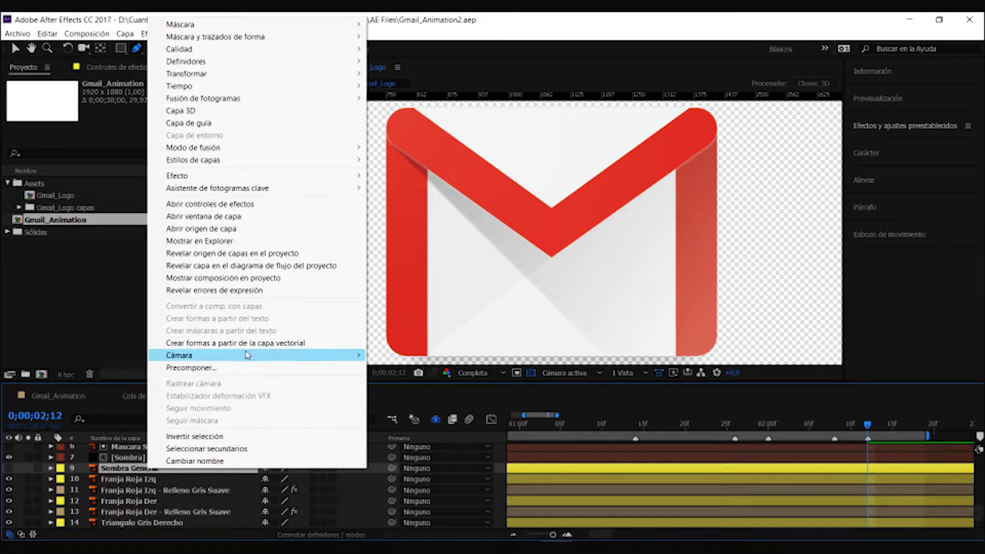
click(221, 343)
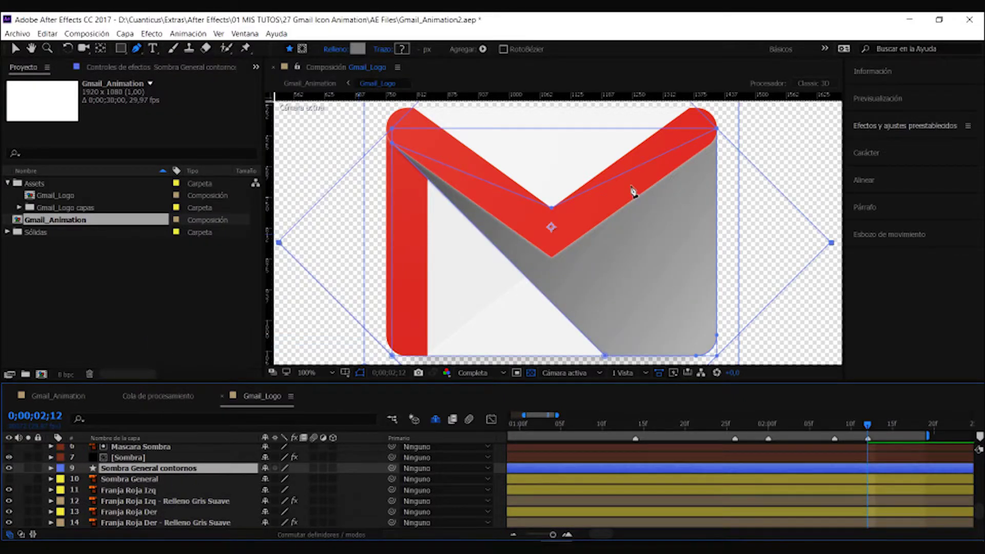
click(28, 468)
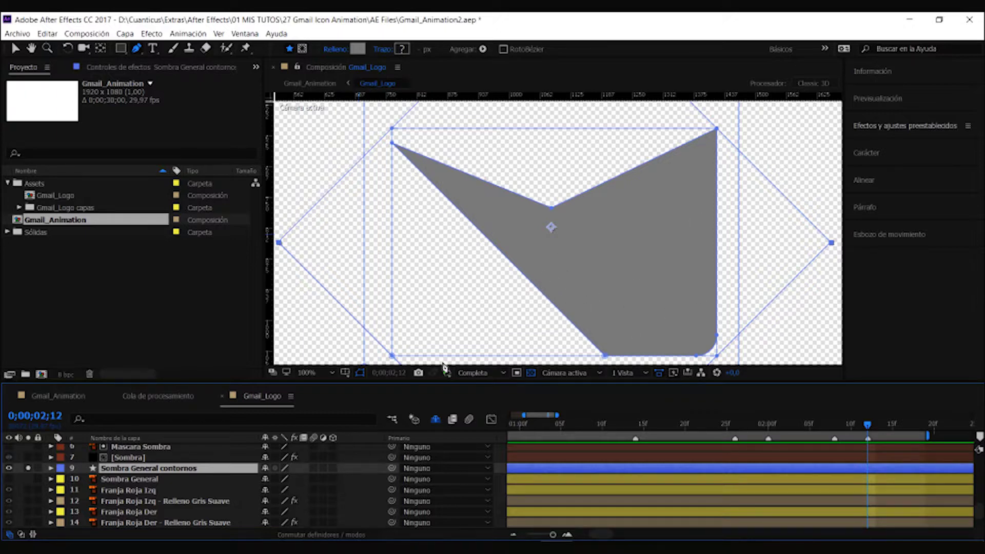
right_click(499, 470)
Create a new black solid, Sólido Oscuro Rojo 4, and drag it below Sombra General contornos.
mouse_move(564, 363)
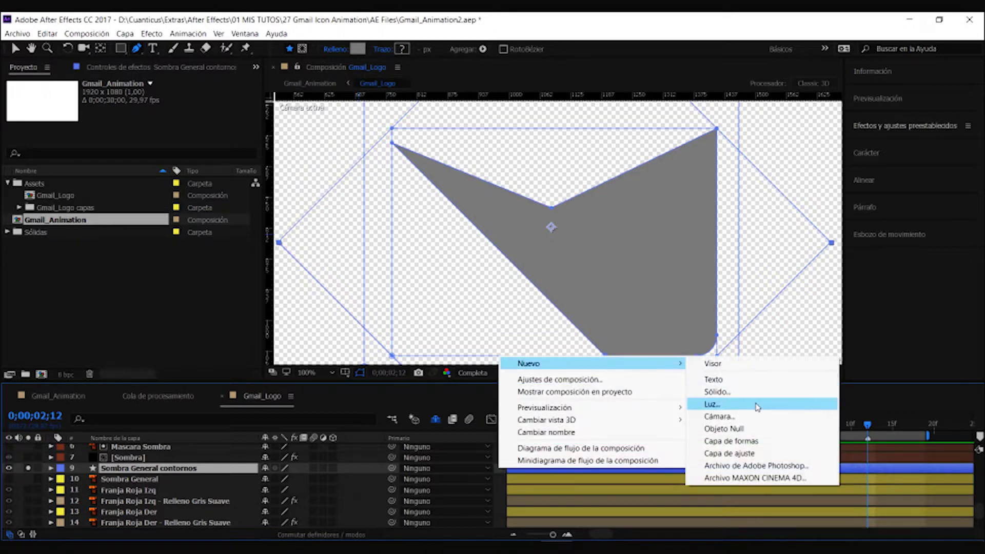
click(738, 391)
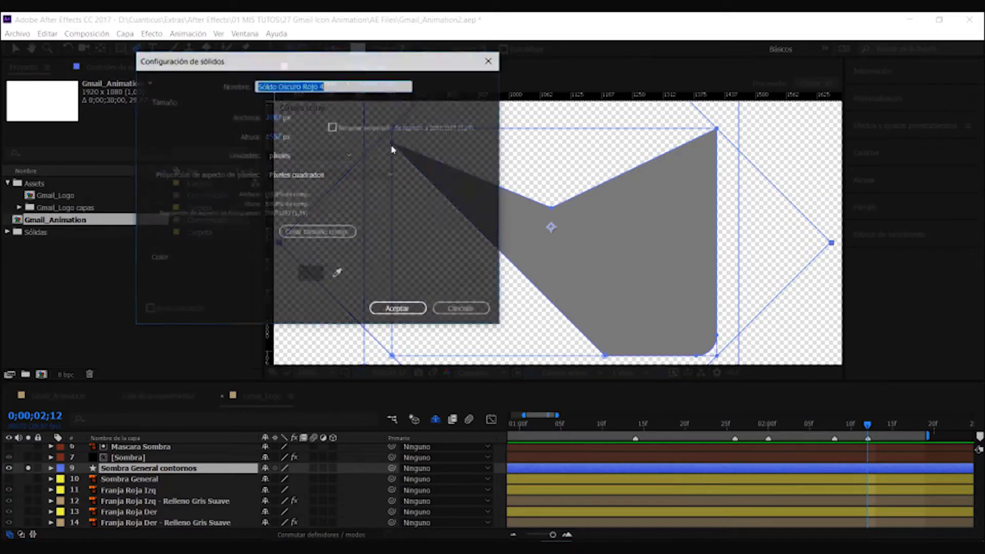
click(399, 310)
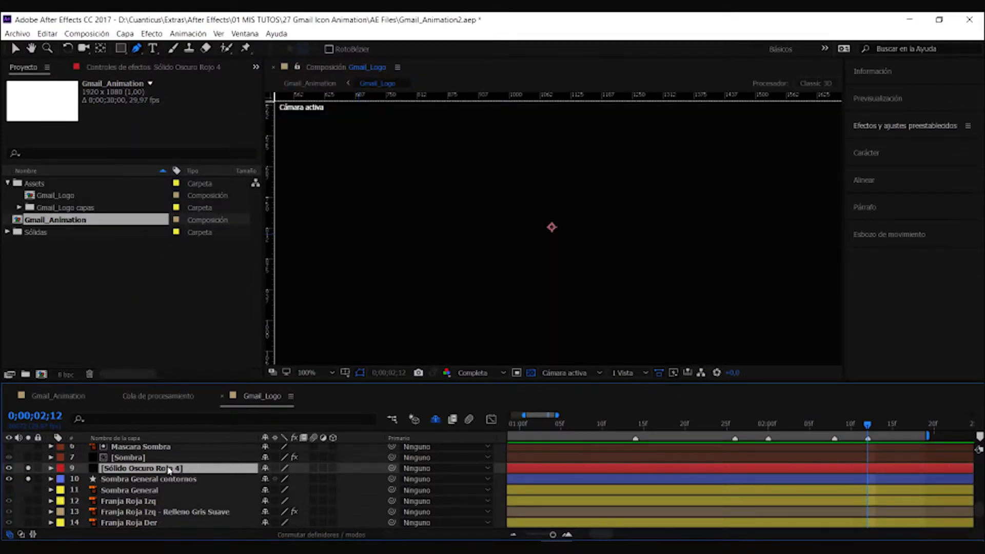
drag(169, 470, 180, 485)
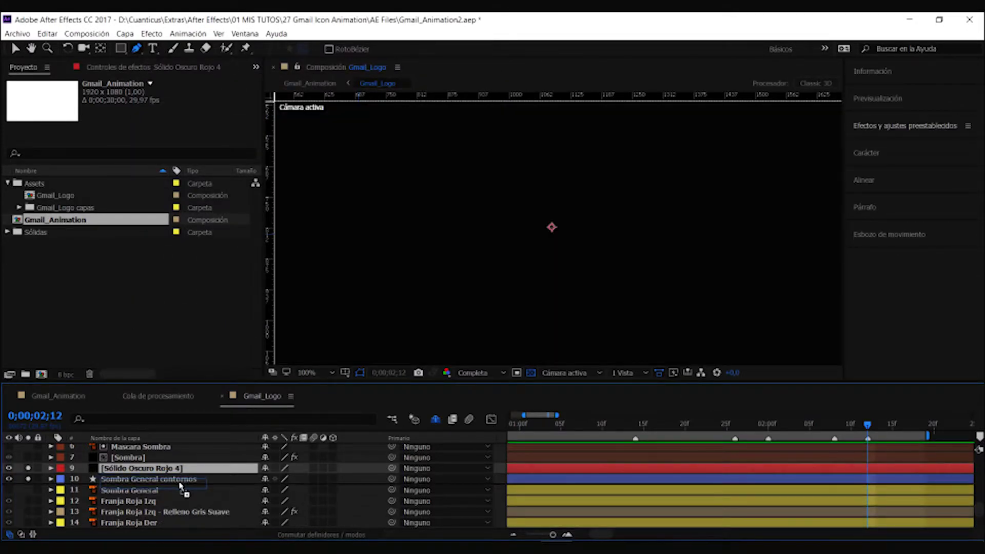
drag(180, 484, 181, 489)
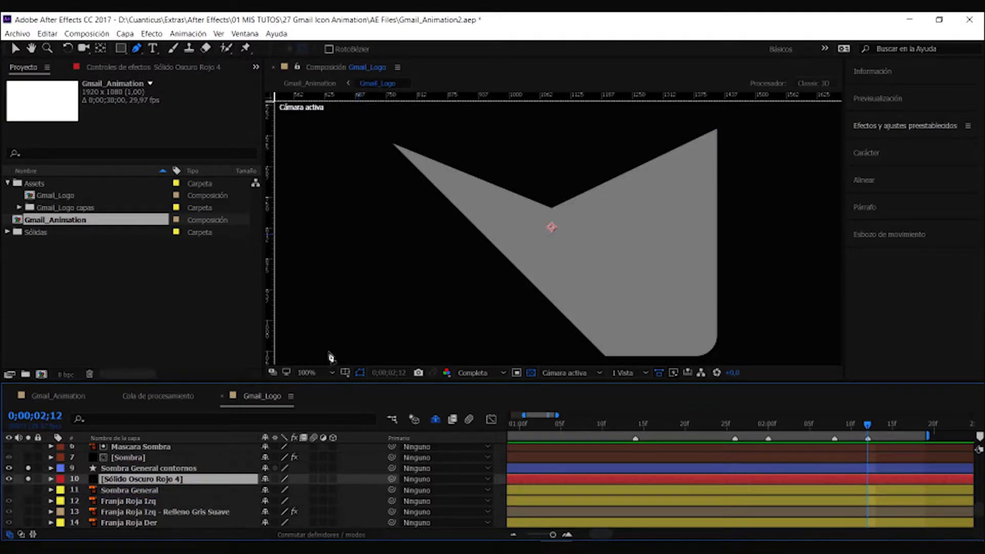
Select Sombra General contornos and twirl open its Contenido > Grupo 1 paths.
click(29, 478)
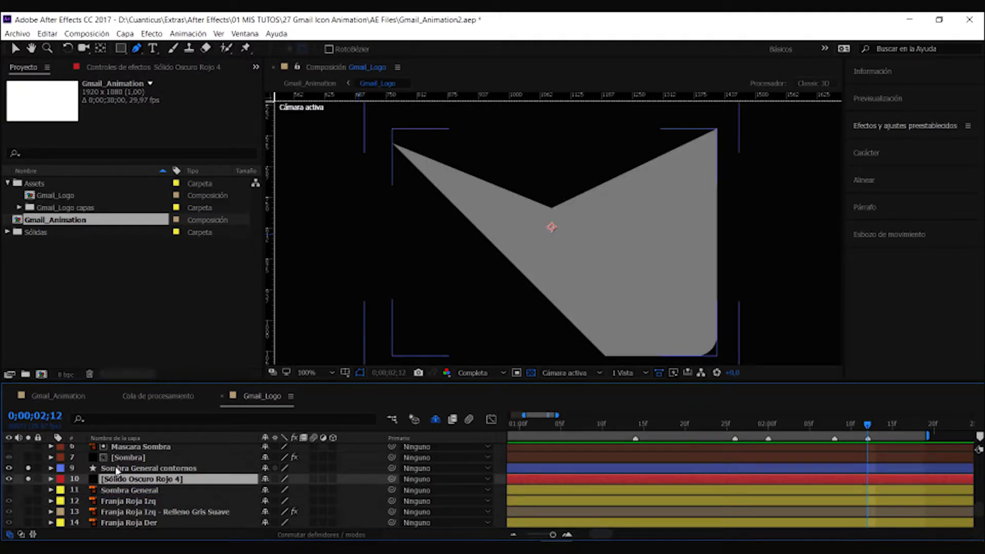
click(174, 468)
click(51, 468)
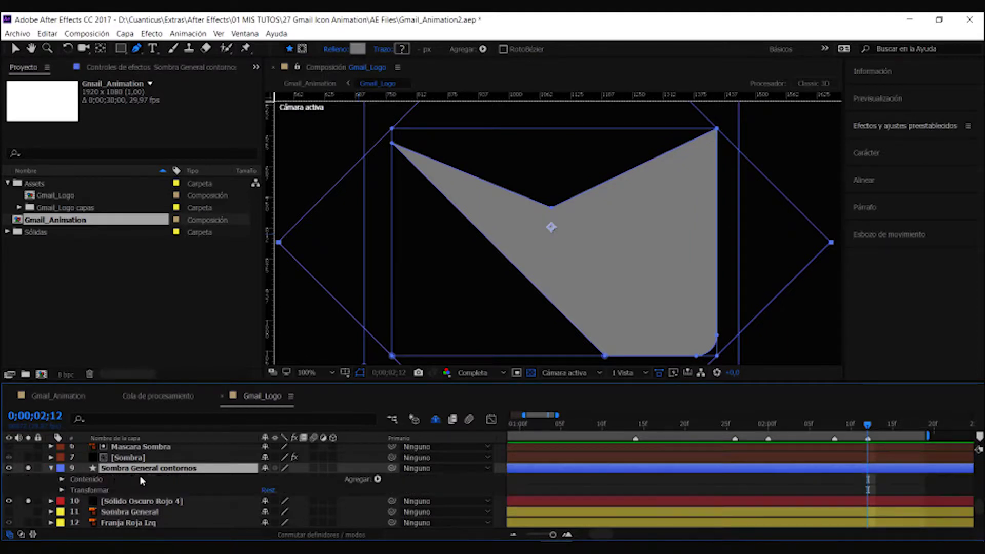
click(63, 479)
click(72, 490)
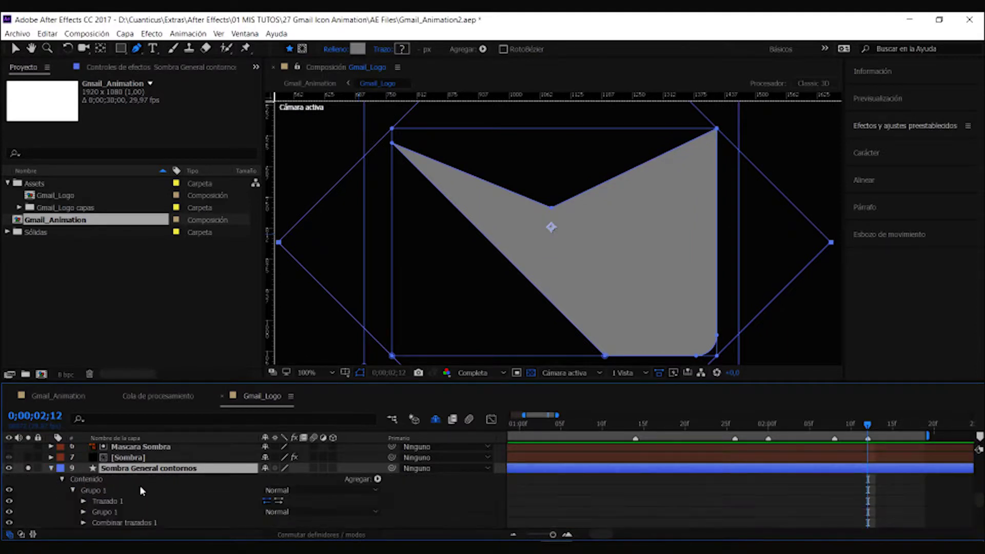
scroll(141, 484, down, 3)
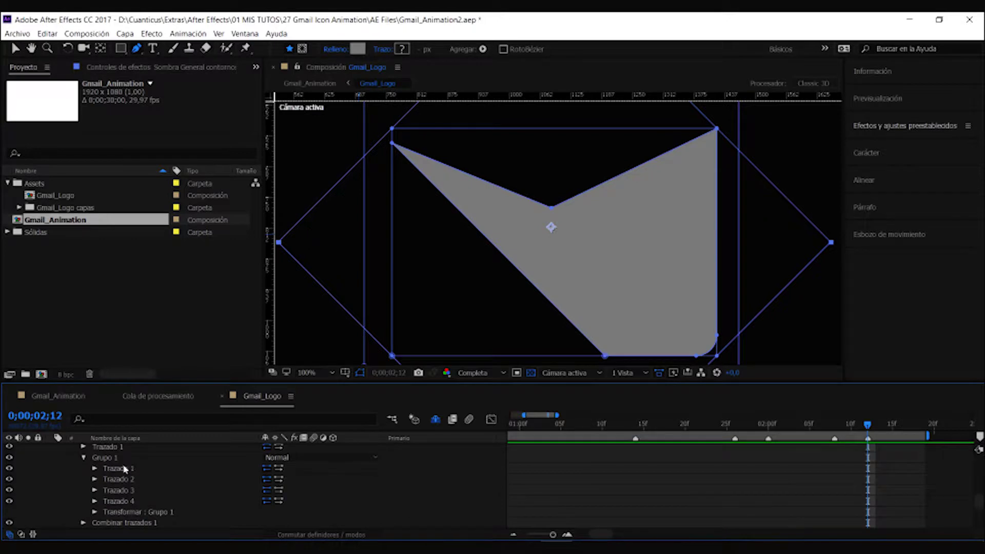
scroll(128, 479, up, 3)
scroll(129, 479, down, 3)
scroll(129, 479, down, 3)
Turn off the Trazado 2 and Trazado 3 paths in Grupo 1.
click(28, 468)
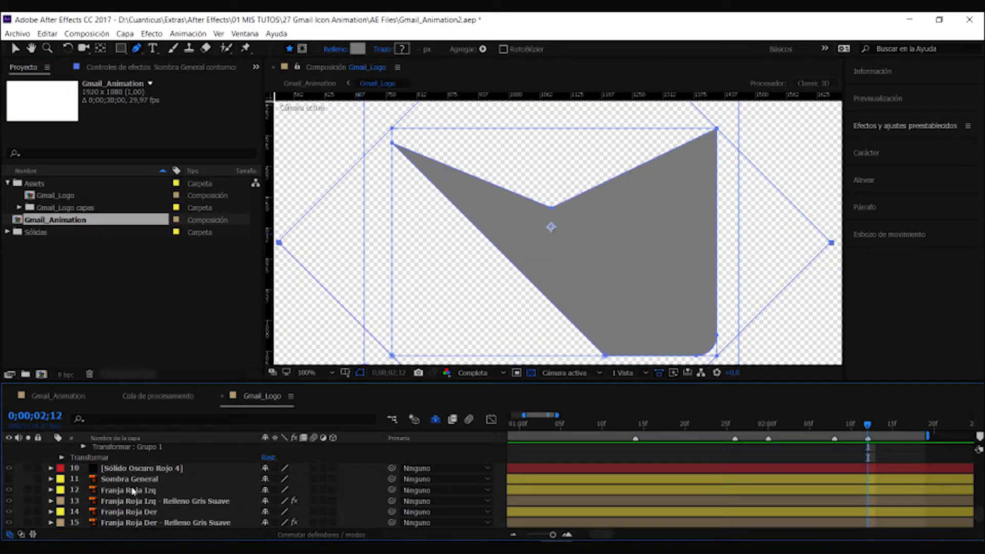
scroll(133, 491, up, 3)
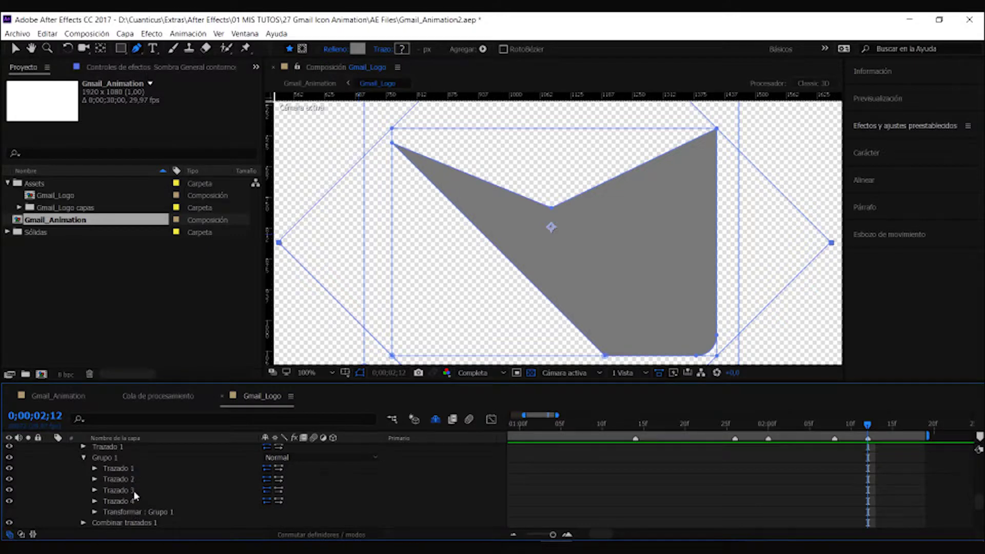
scroll(134, 492, up, 2)
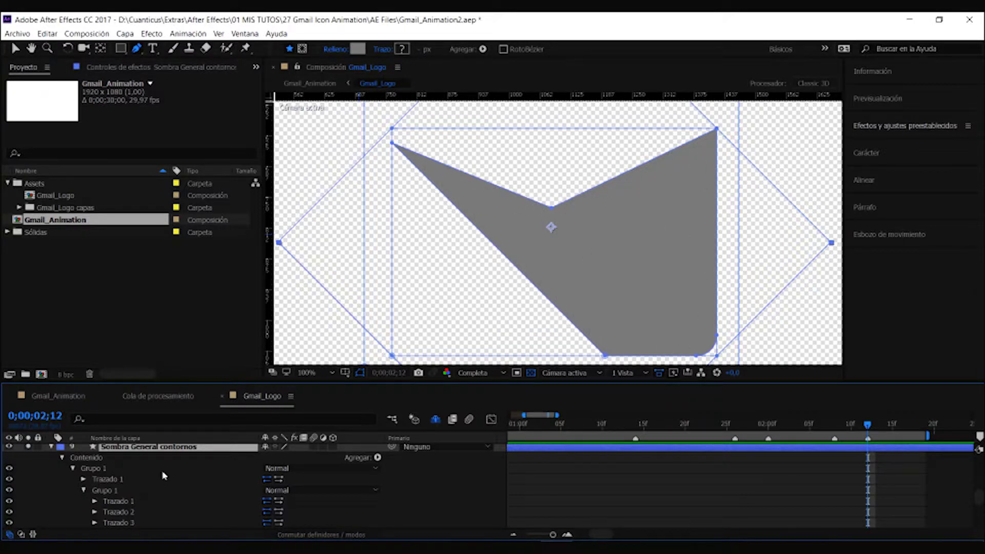
scroll(164, 475, down, 1)
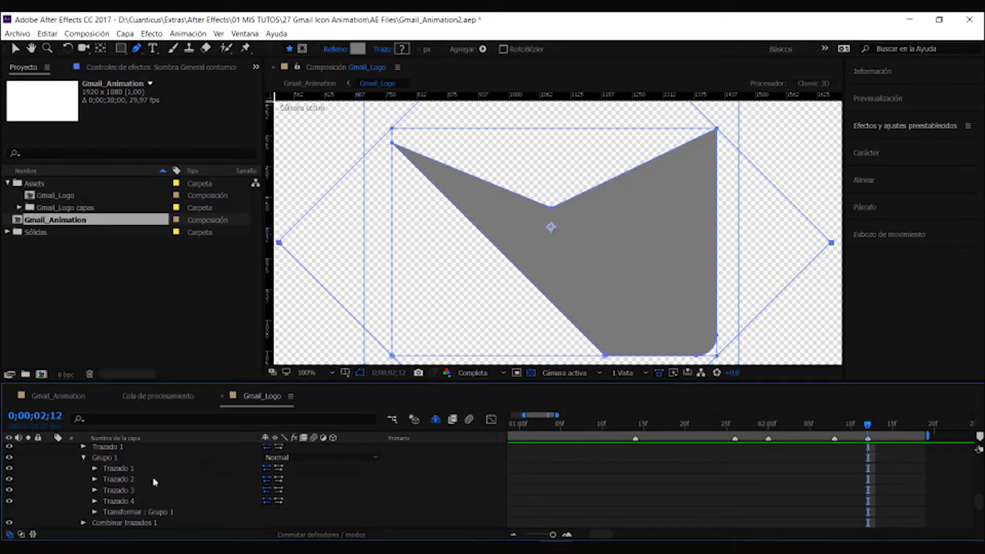
click(9, 479)
click(9, 490)
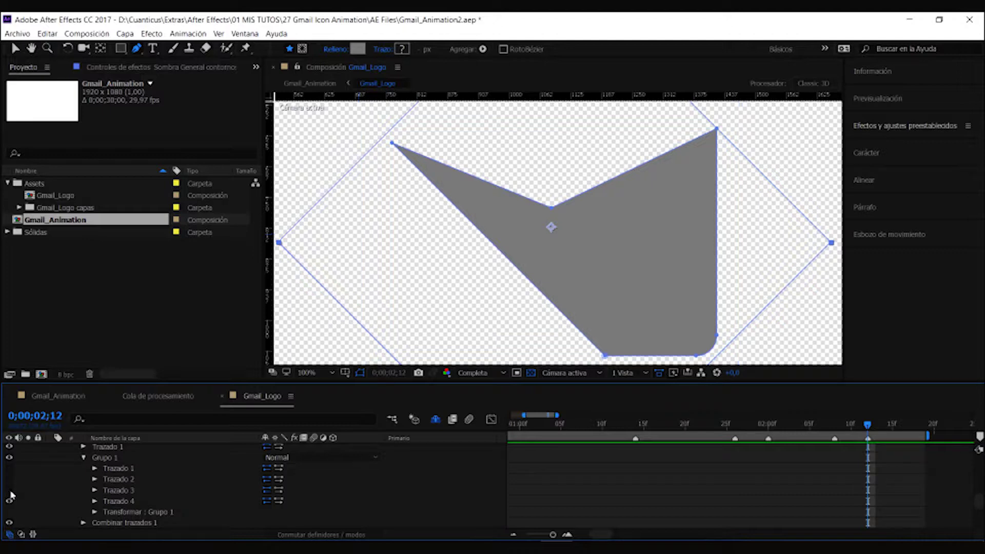
click(123, 501)
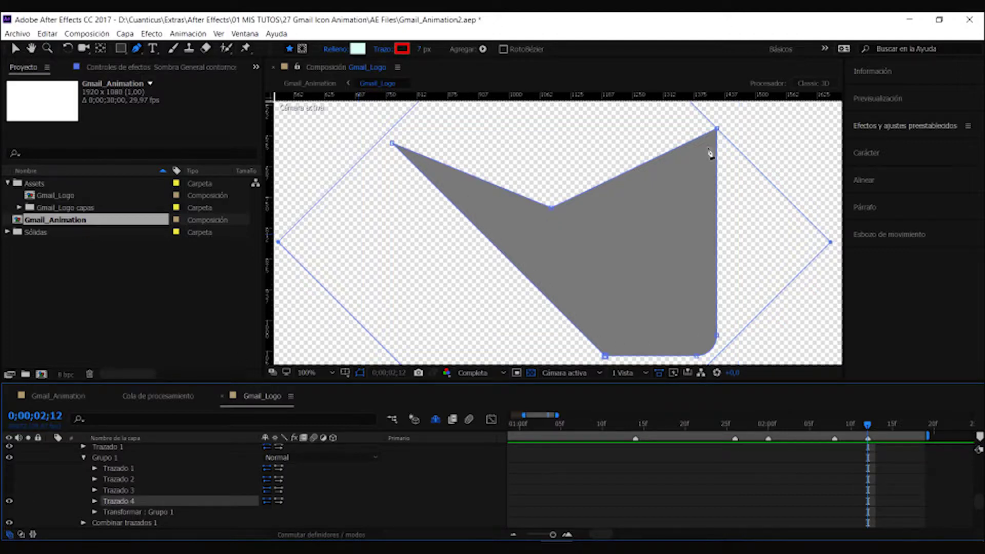
Collapse the shape layer and solo Sólido Oscuro Rojo 4 behind the shadow shape.
scroll(149, 478, up, 3)
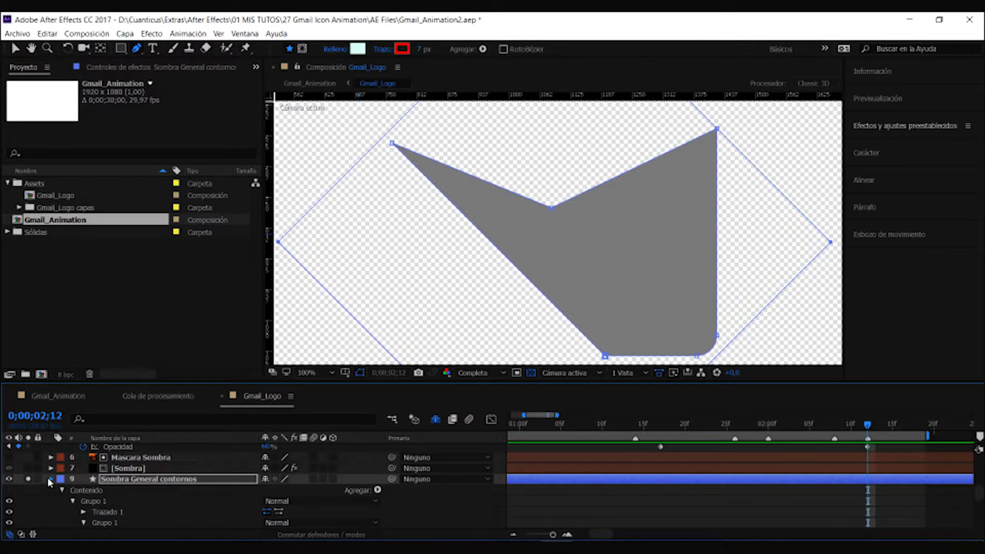
click(51, 478)
click(28, 490)
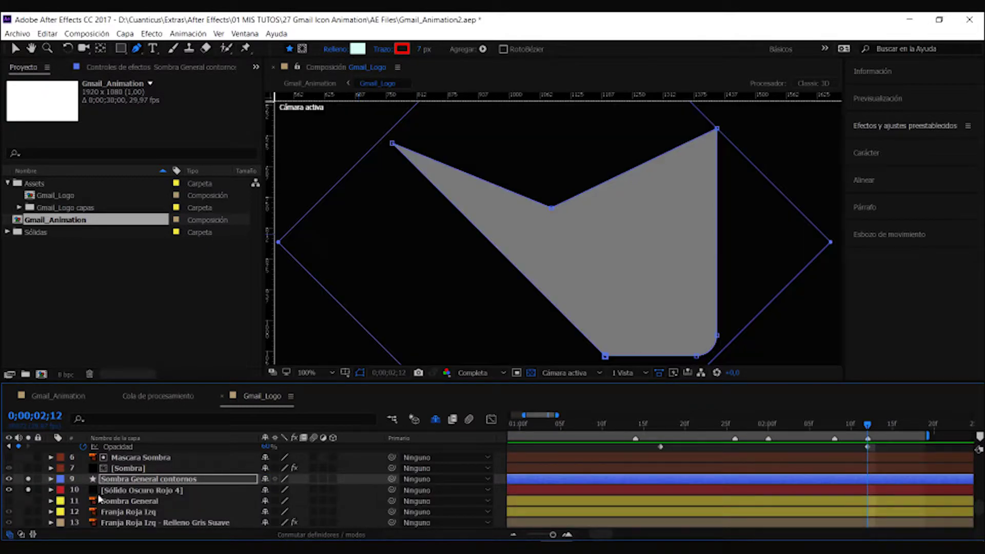
click(137, 491)
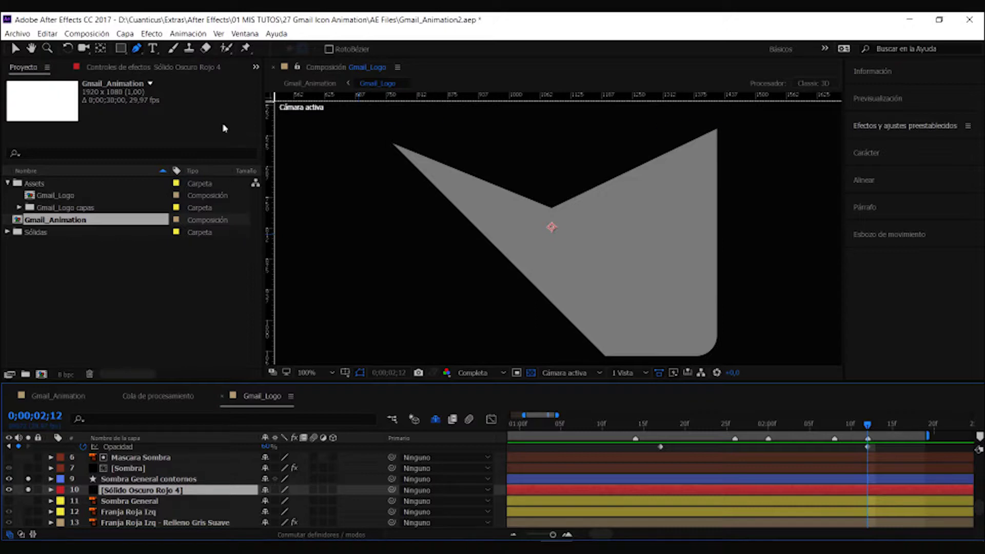
click(137, 48)
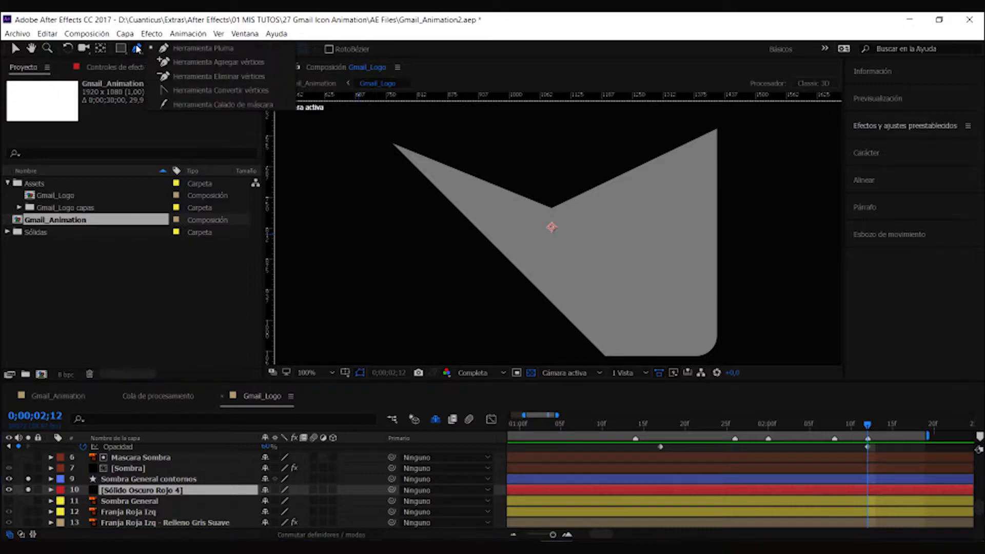
Turn on Ver > Mostrar guías and keep Sólido Oscuro Rojo 4 selected.
click(219, 34)
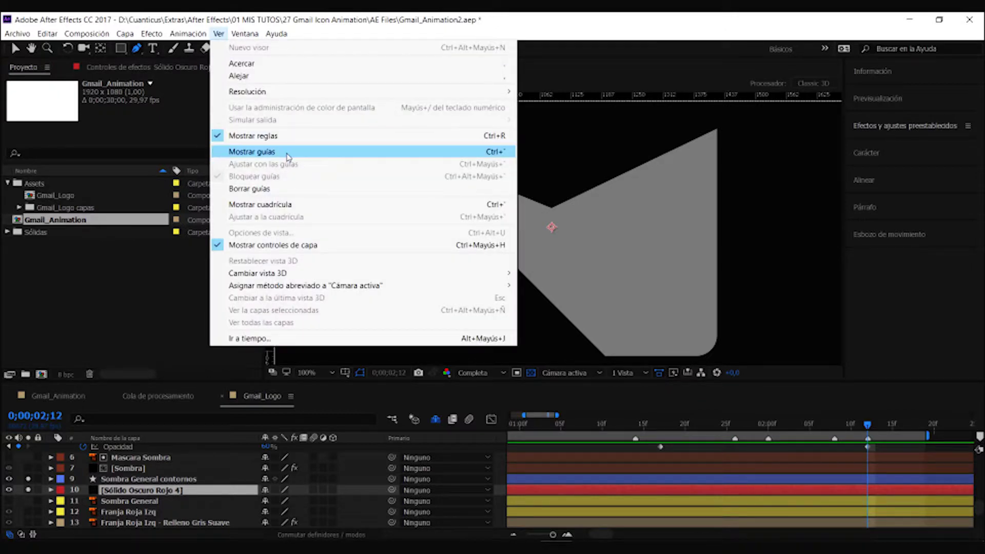
click(288, 155)
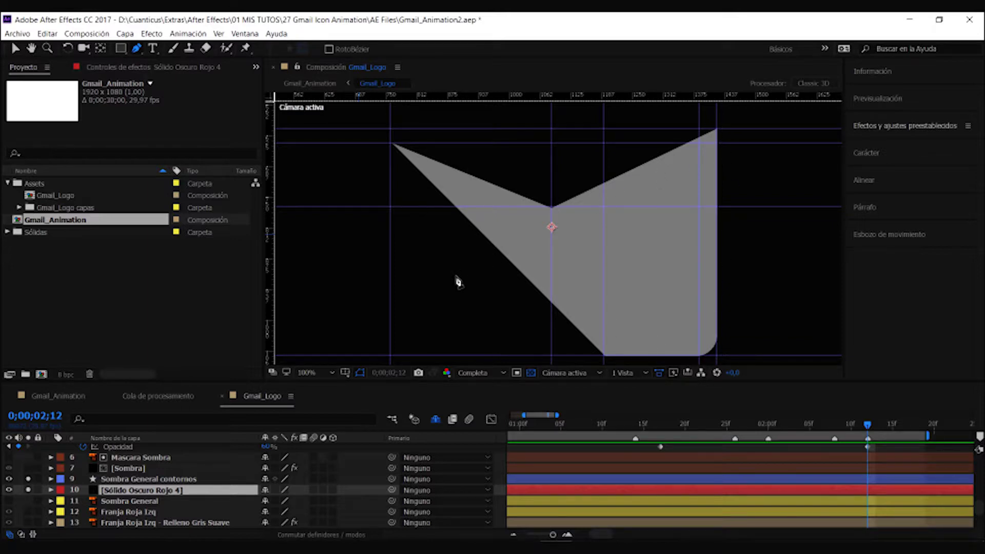
click(141, 492)
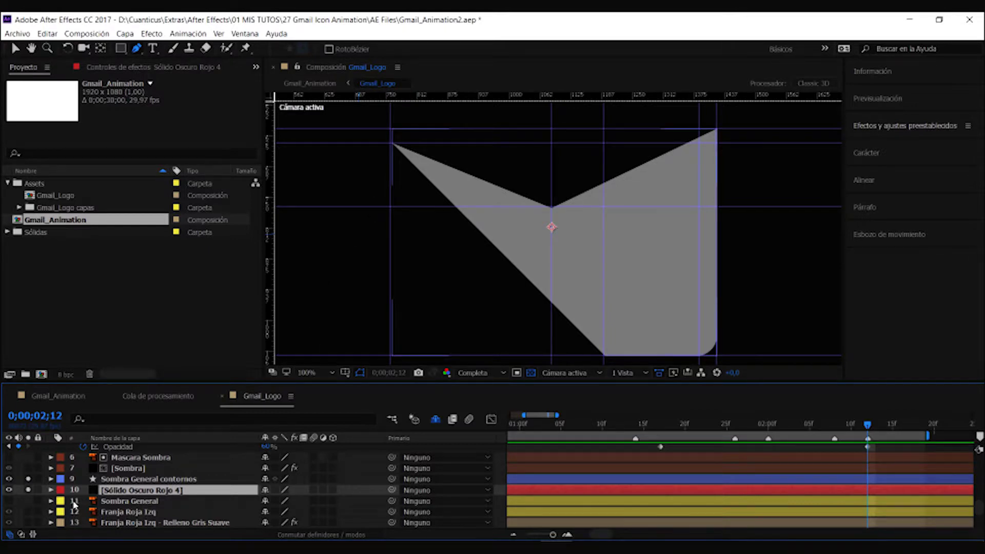
Draw a closed Pen mask on the solid along the flap outline, rounding the lower-right corner.
click(391, 144)
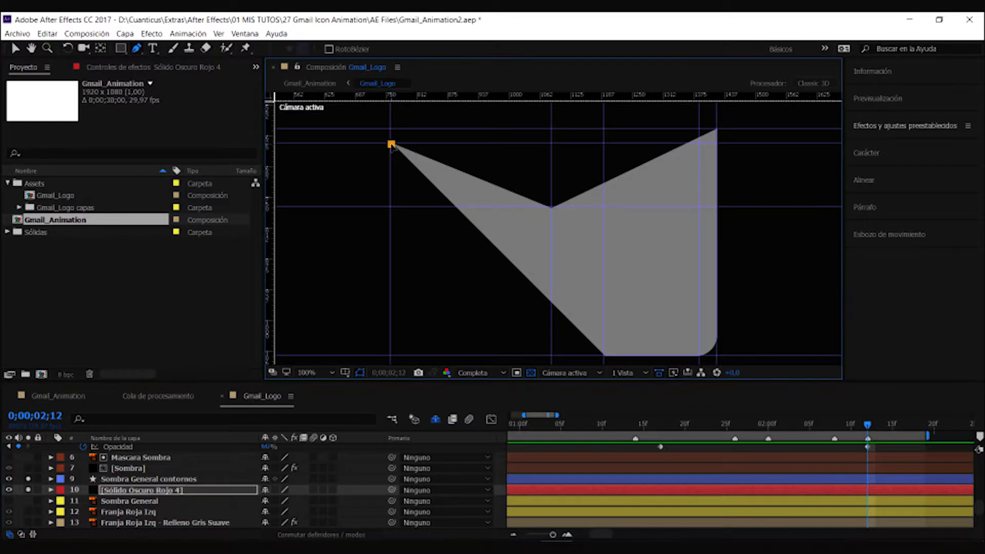
click(604, 357)
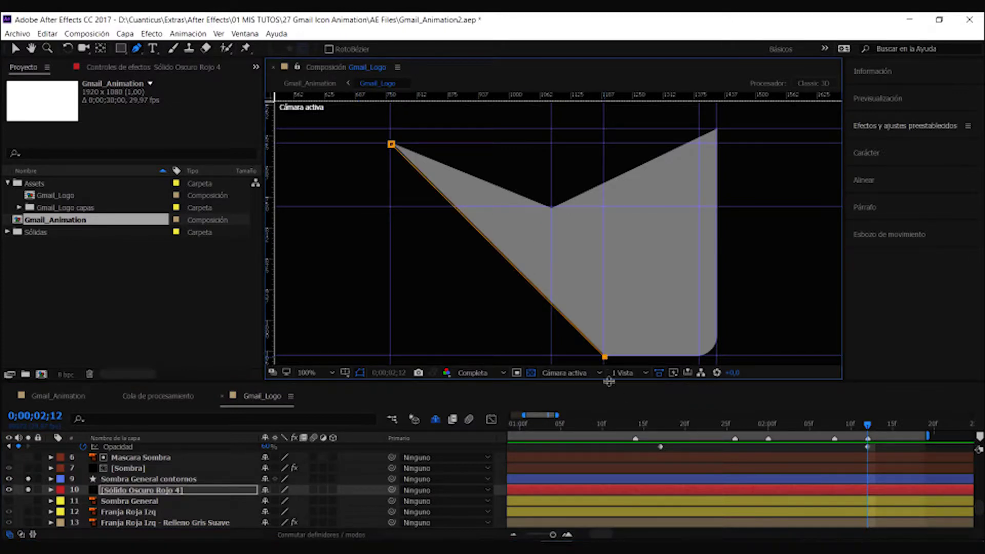
click(699, 356)
drag(718, 341, 726, 324)
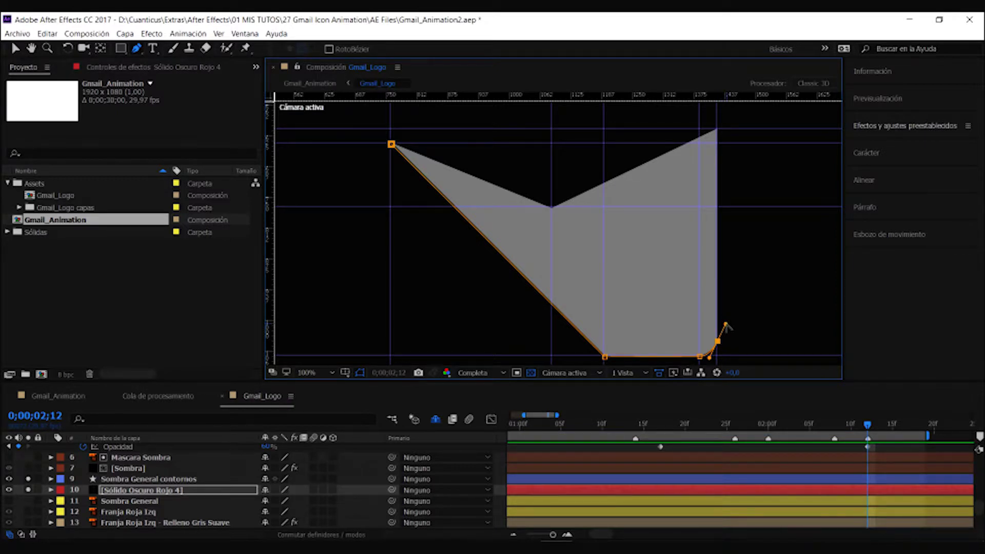
drag(725, 324, 718, 321)
click(717, 128)
click(552, 208)
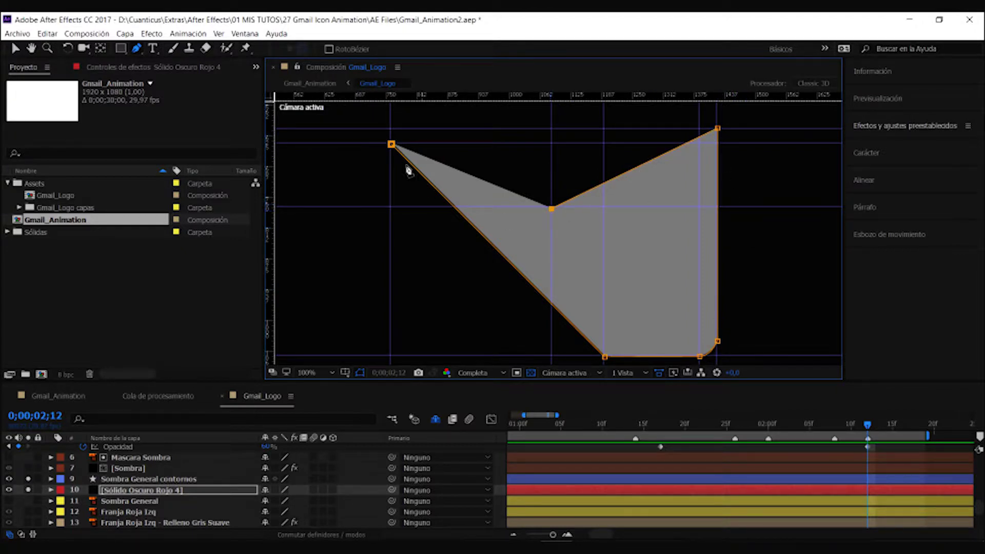
click(391, 144)
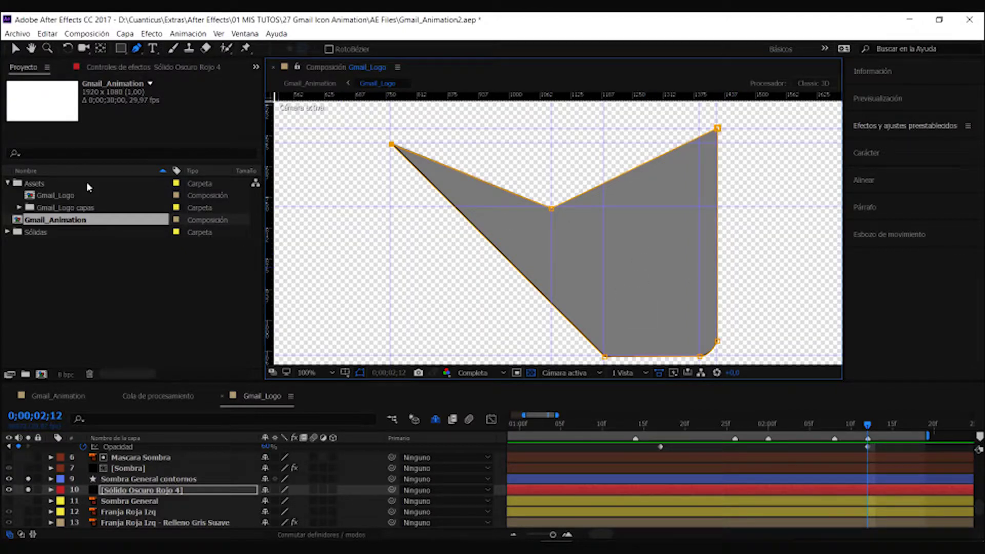
With the Selection tool, select Sólido Oscuro Rojo 4 and hide Sombra General contornos.
click(15, 49)
click(142, 491)
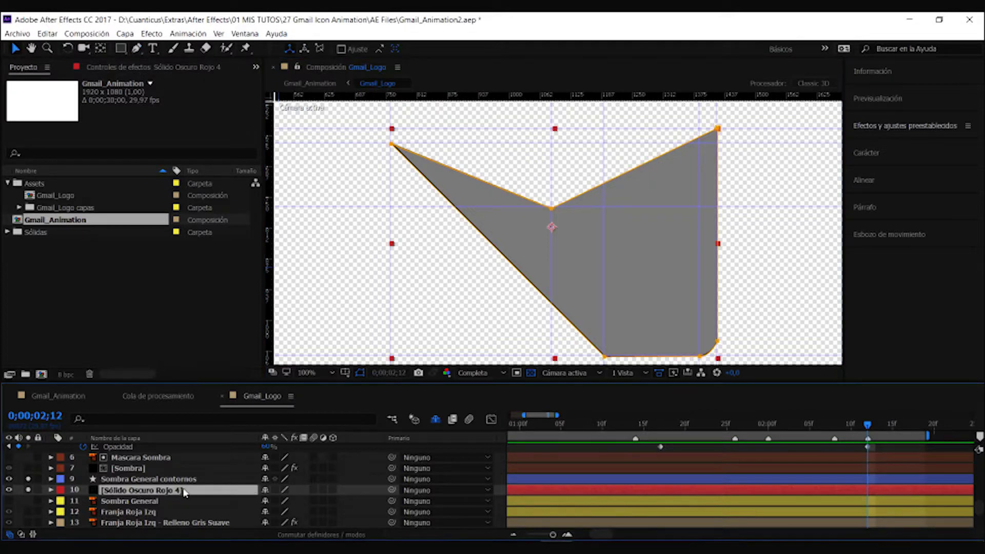
click(8, 479)
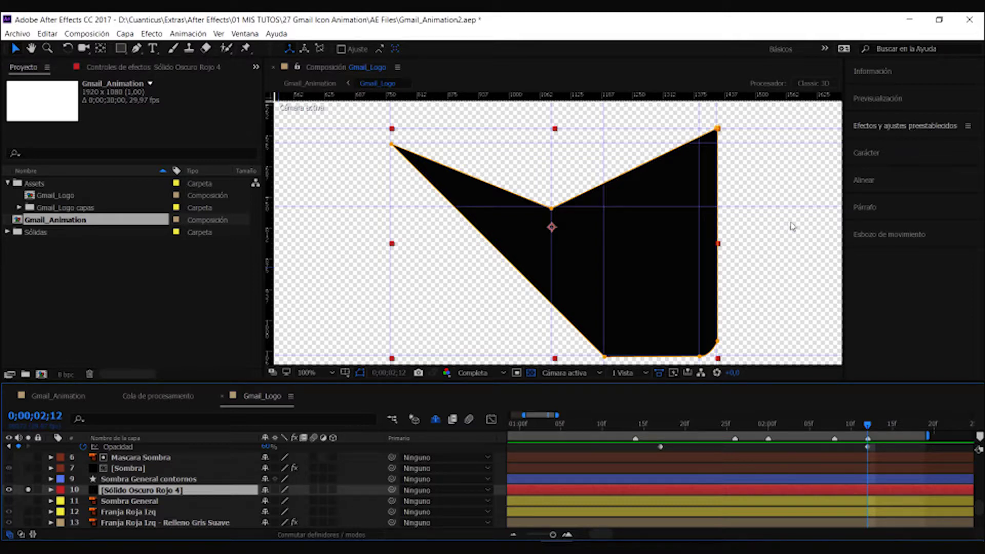
click(909, 125)
text(gradac)
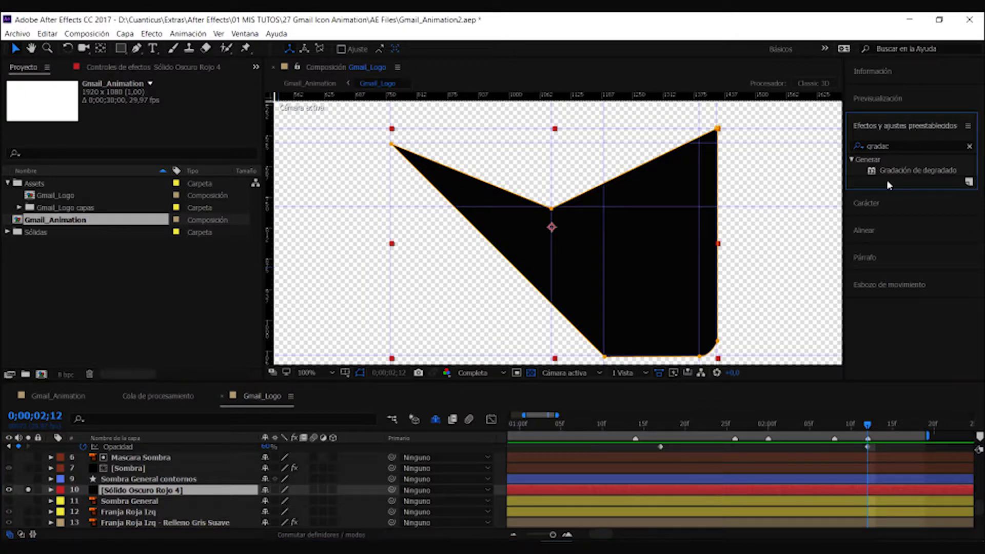
Apply Gradación de degradado to Sólido Oscuro Rojo 4, ramping from the flap's upper-left to lower-right.
click(906, 175)
drag(908, 176, 175, 498)
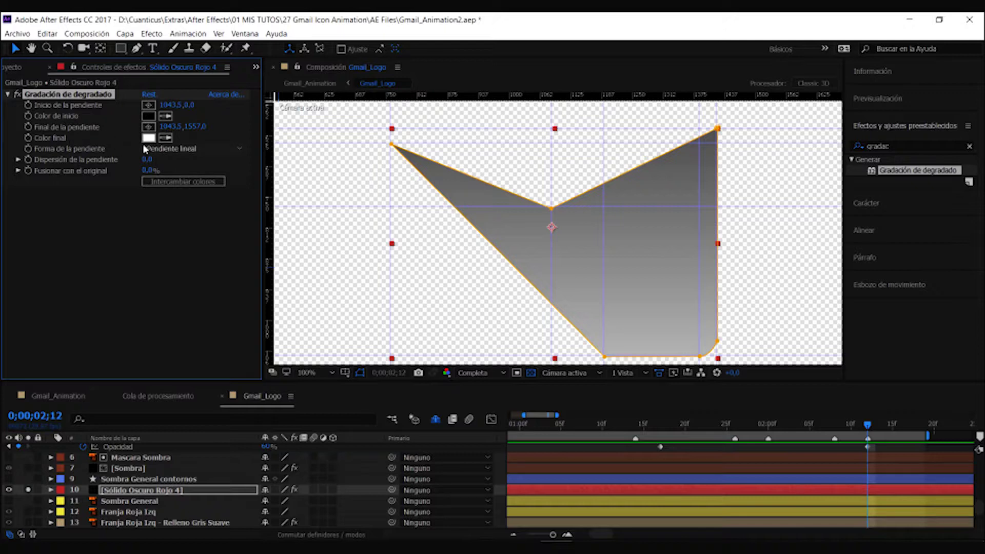
click(148, 105)
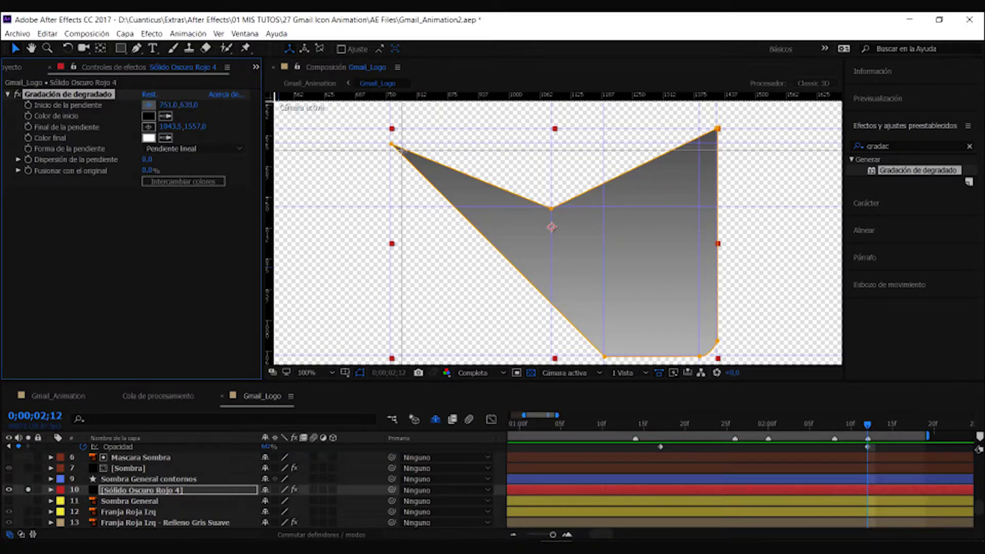
click(398, 149)
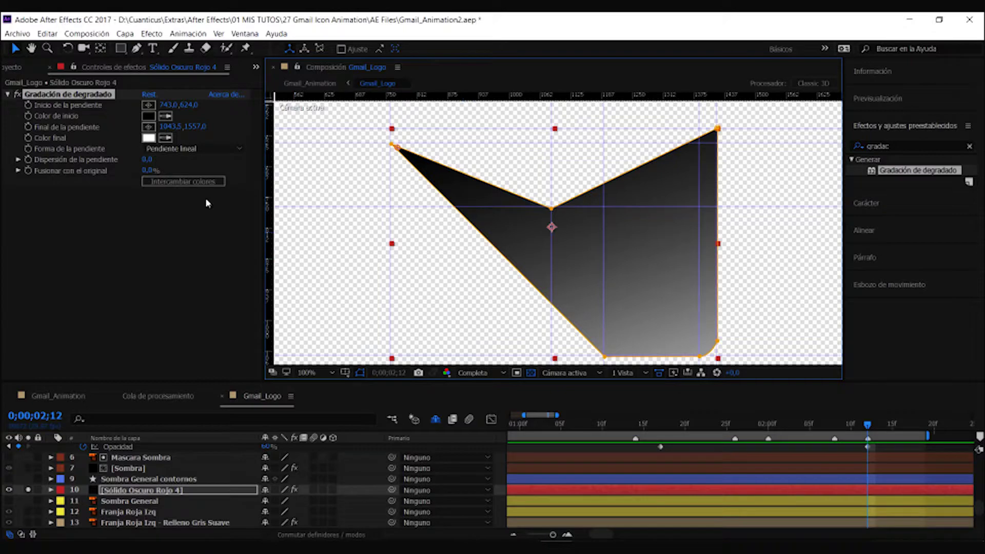
click(148, 127)
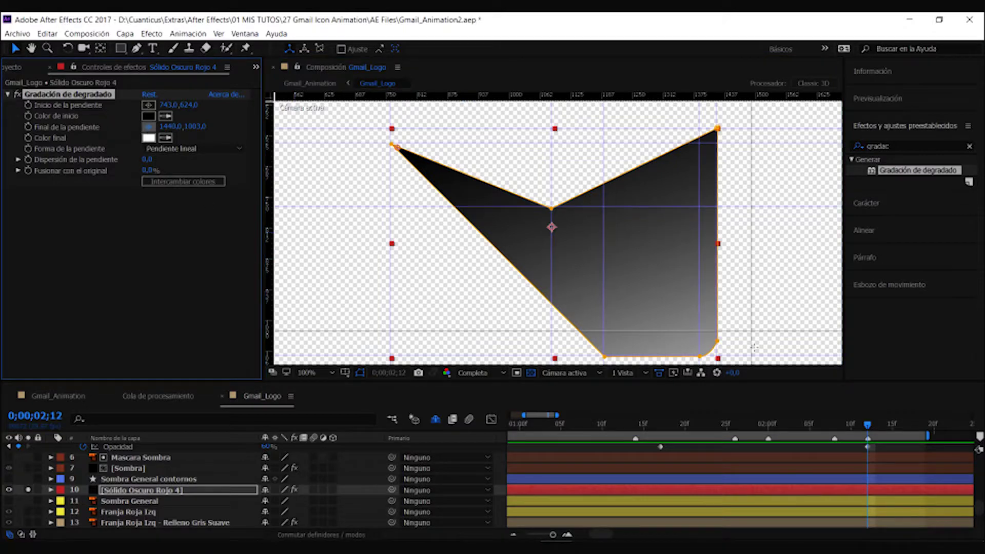
click(707, 349)
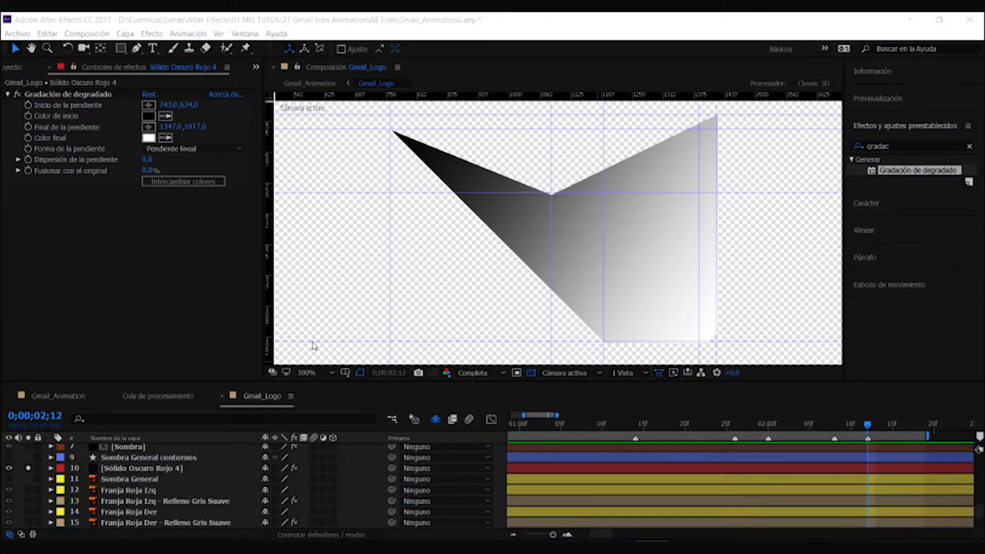
click(165, 467)
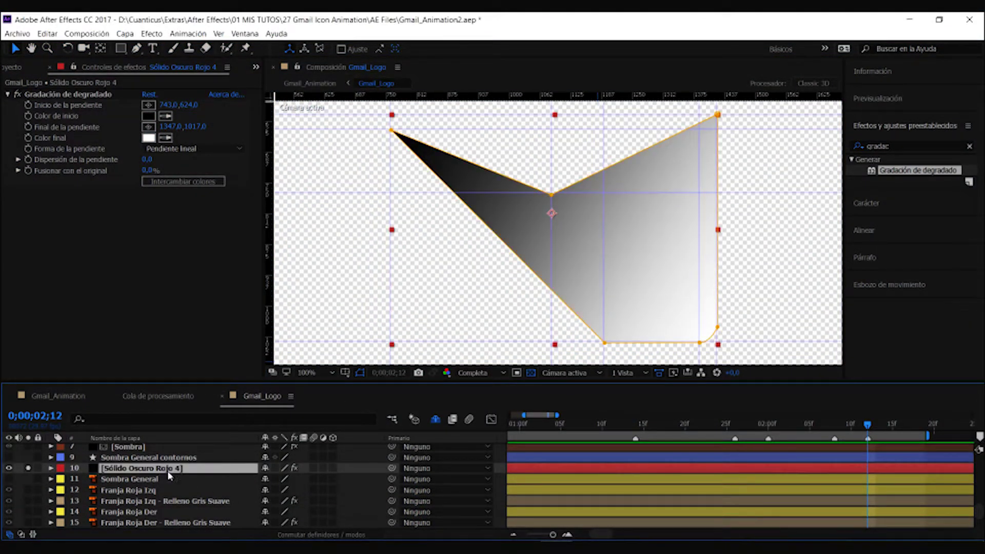
Set a Trazado de máscara keyframe on Máscara 1 at 0;00;01;14.
click(51, 469)
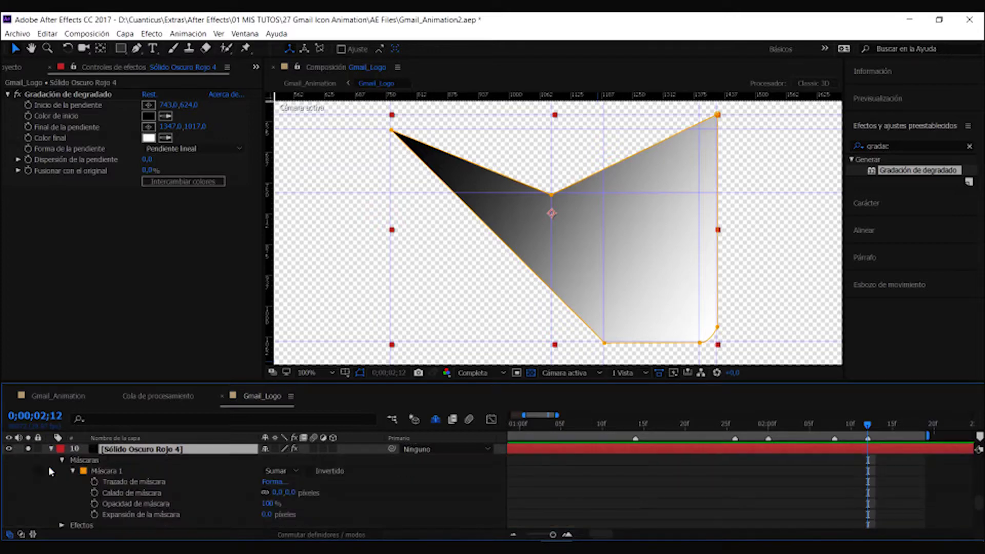
click(122, 471)
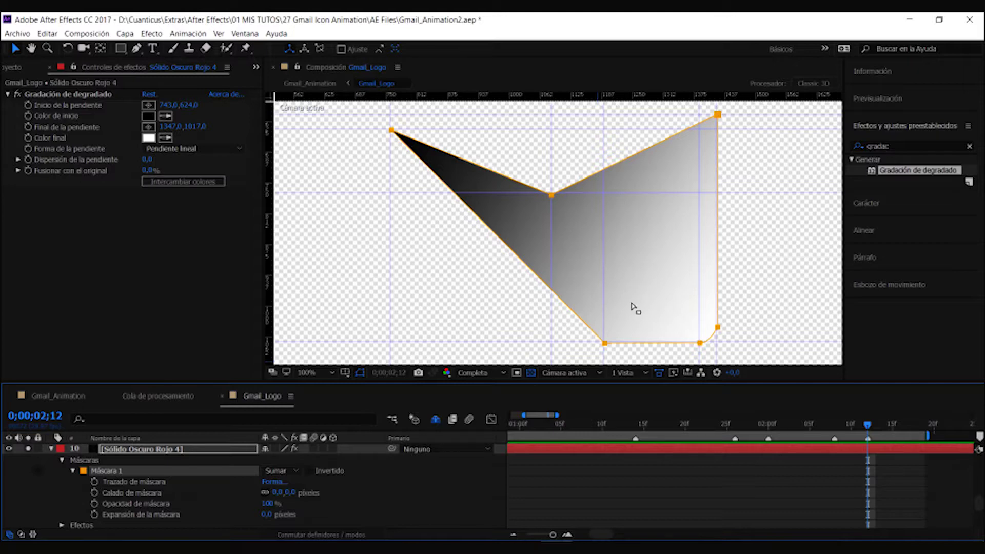
click(636, 438)
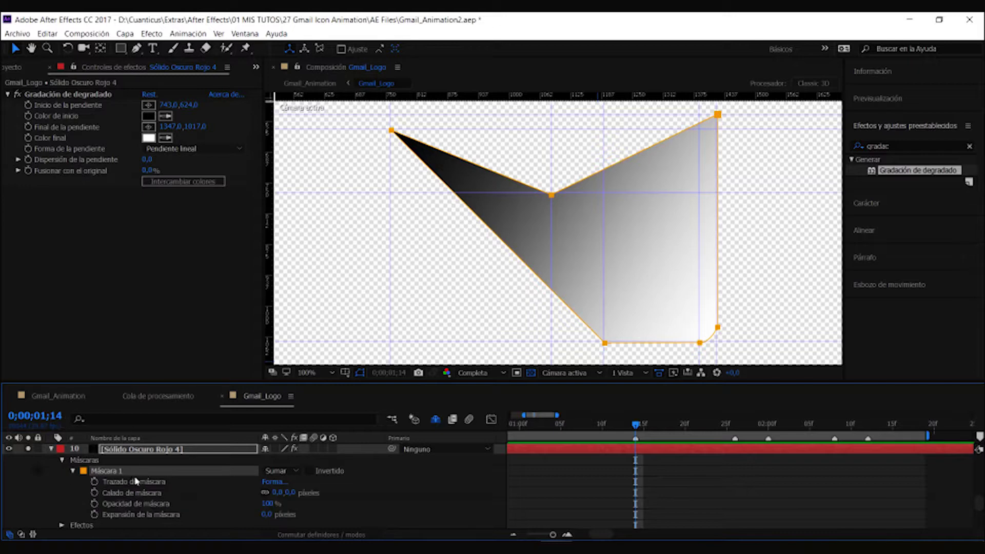
click(95, 482)
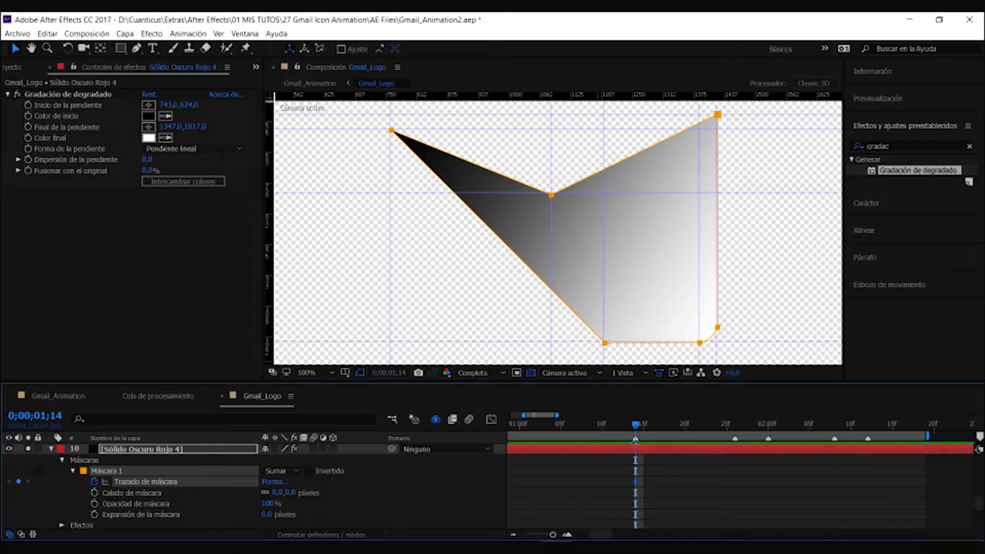
At 0;00;01;17, drag the mask's bottom-left vertex leftward and scrub back to preview.
drag(638, 428, 663, 435)
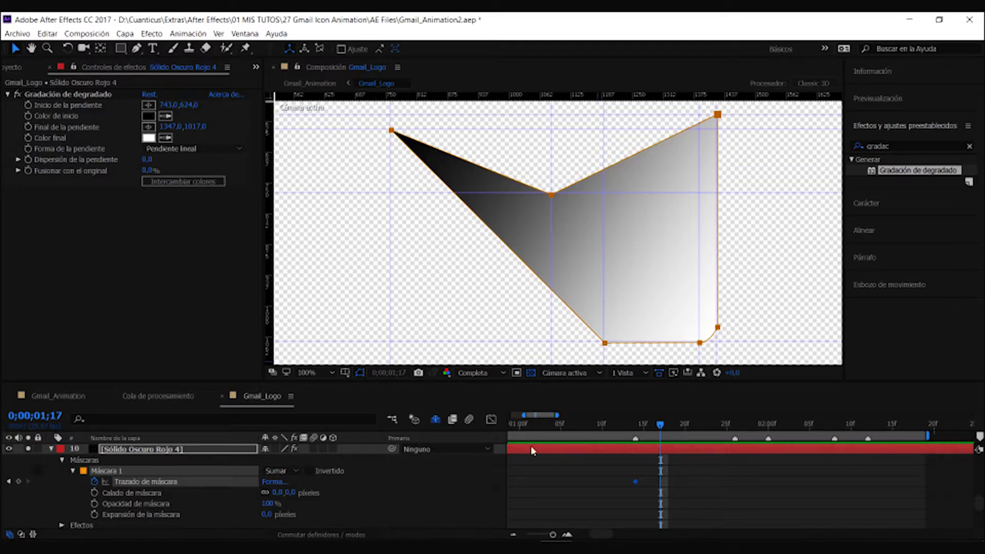
click(494, 464)
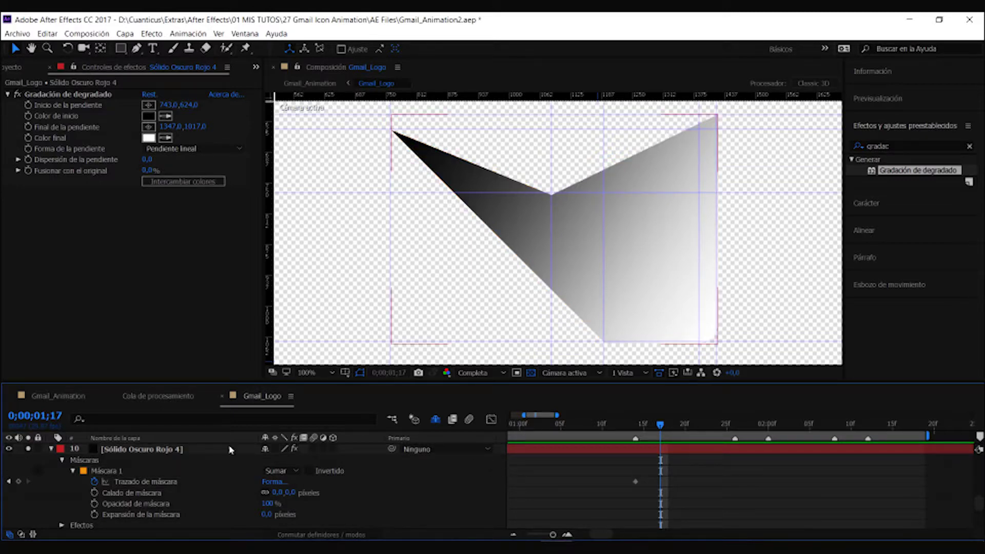
click(210, 449)
drag(604, 342, 565, 352)
click(685, 469)
drag(661, 427, 652, 446)
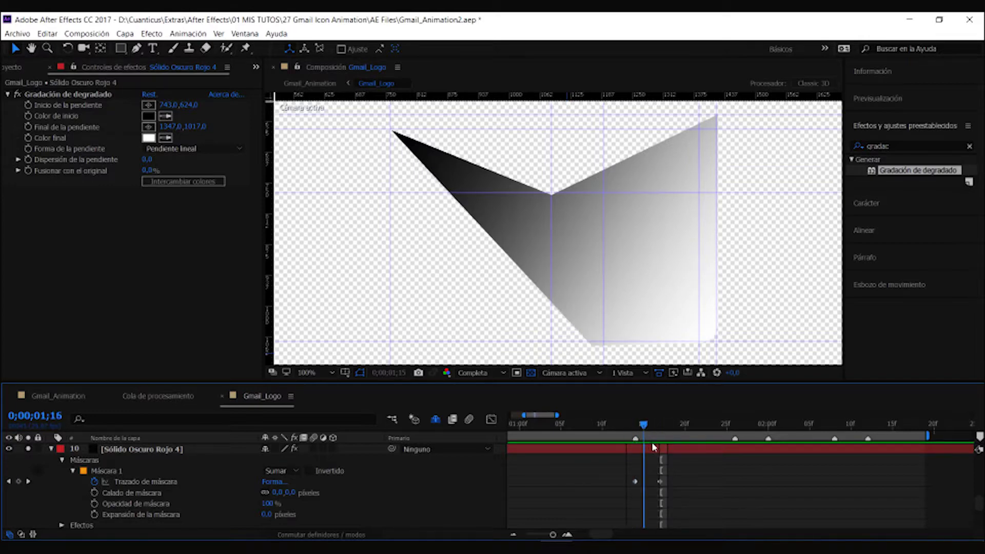
drag(651, 446, 636, 446)
click(150, 450)
scroll(161, 490, up, 1)
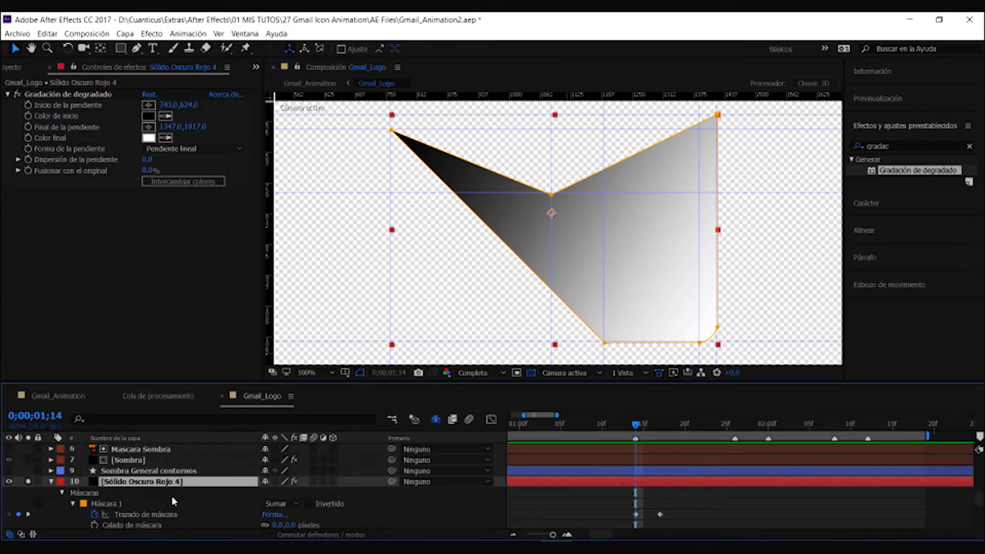
Delete Sólido Oscuro Rojo 4 and Sombra General contornos, then solo Sombra showing its mask keyframes.
key(Delete)
click(143, 473)
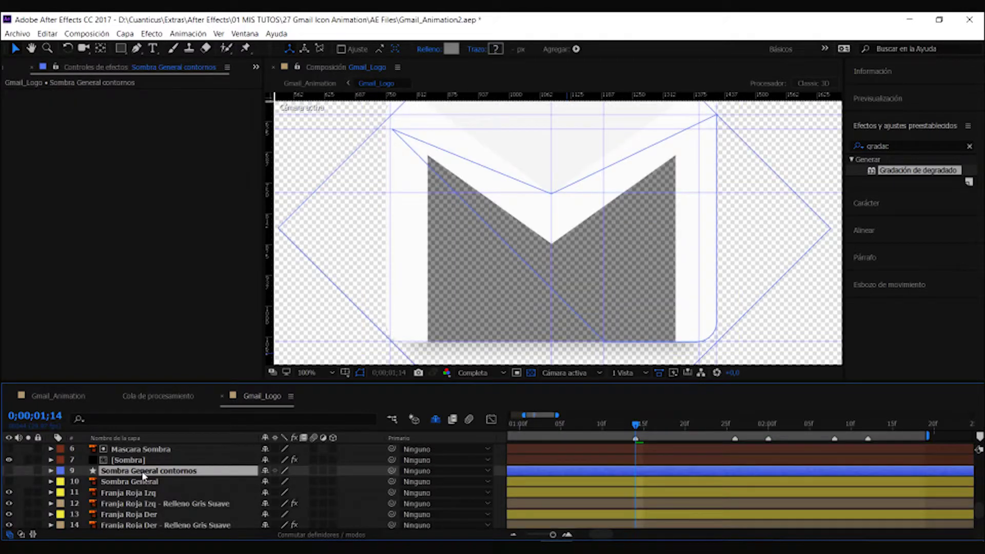
key(Delete)
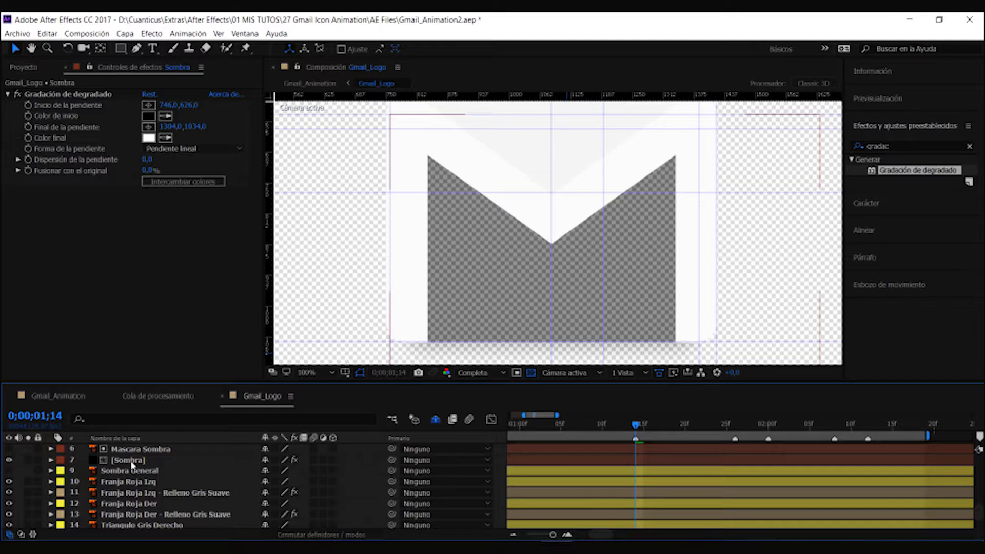
click(132, 462)
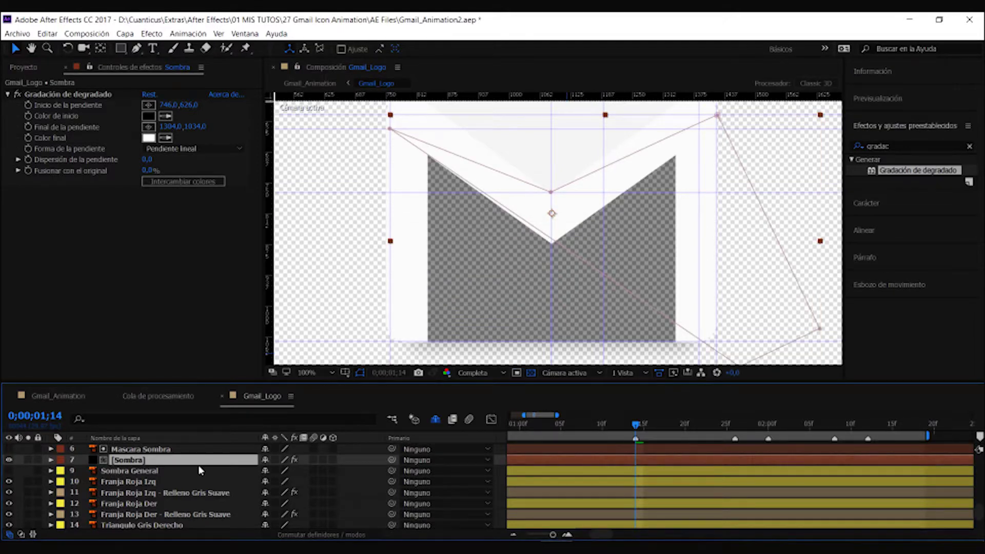
key(u)
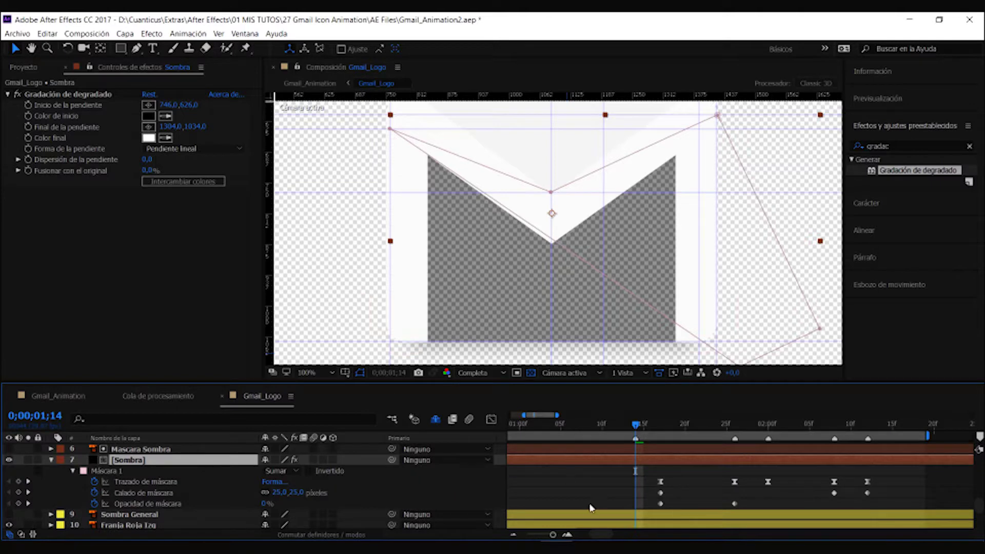
click(28, 461)
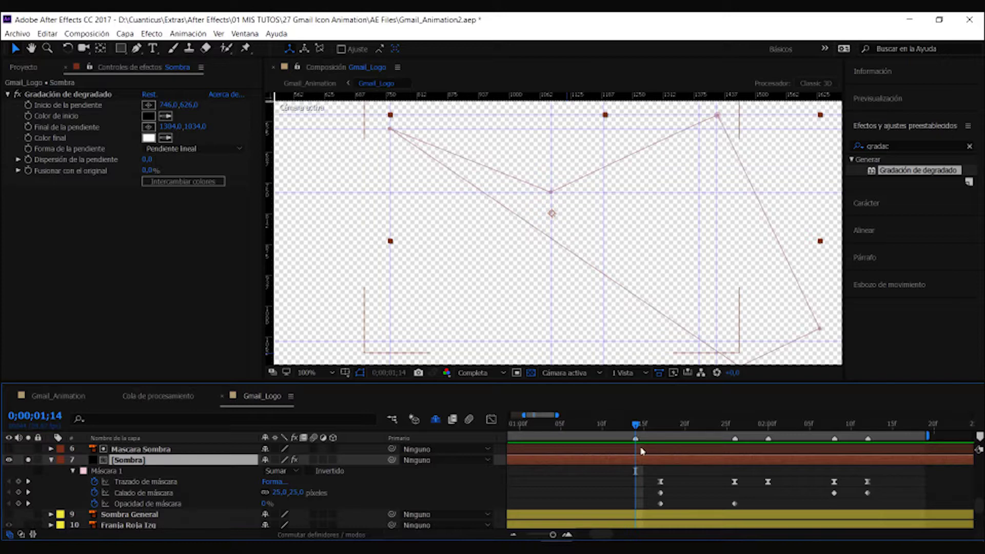
key(Page_Down)
key(Page_Down)
key(Page_Down)
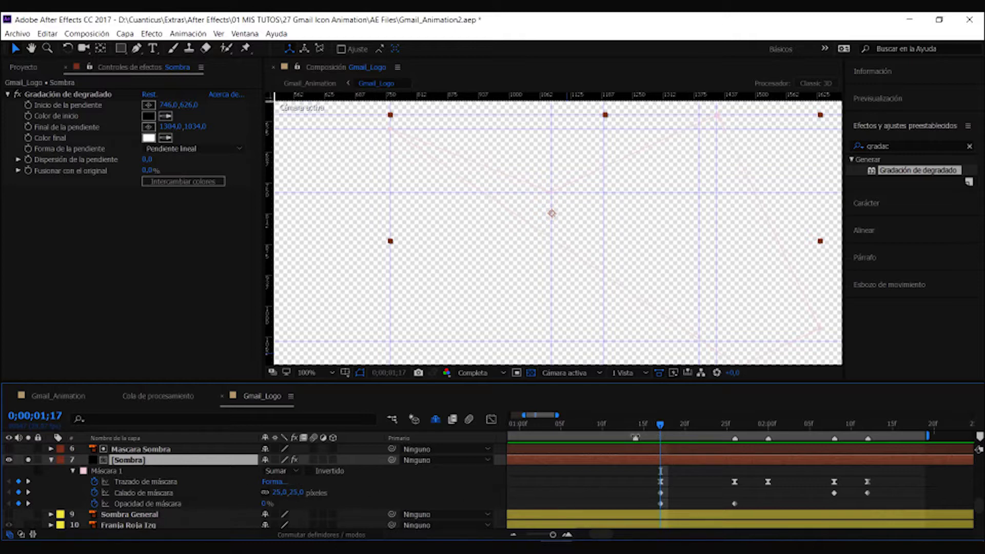
Make Máscara 1's outline pink-red and step through 1;26, 2;00, 2;08 and 2;12 to preview.
click(83, 470)
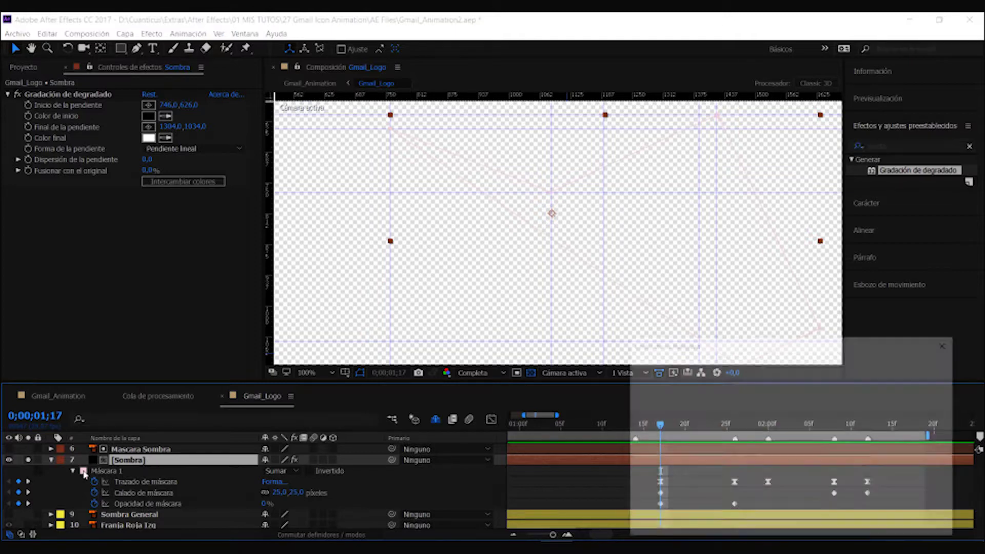
click(917, 367)
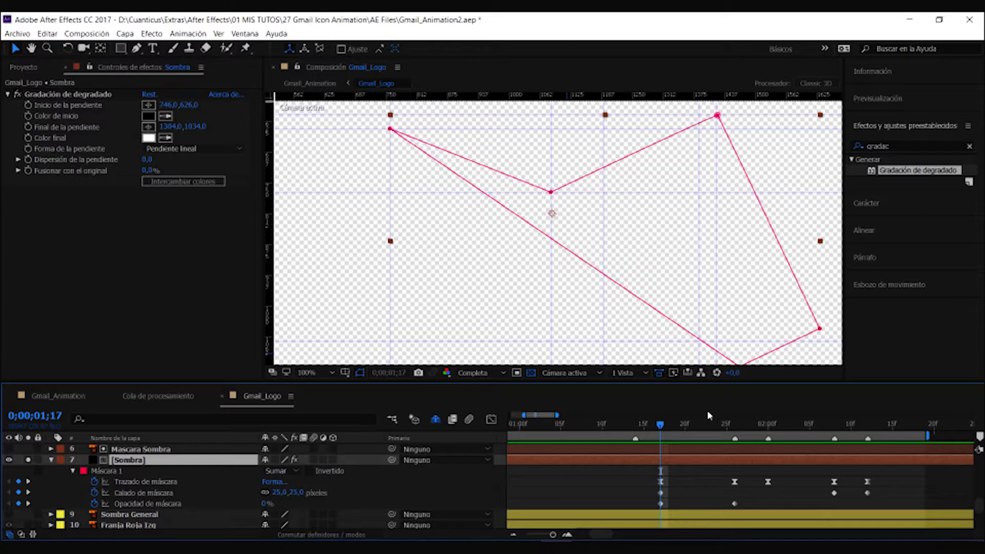
click(734, 424)
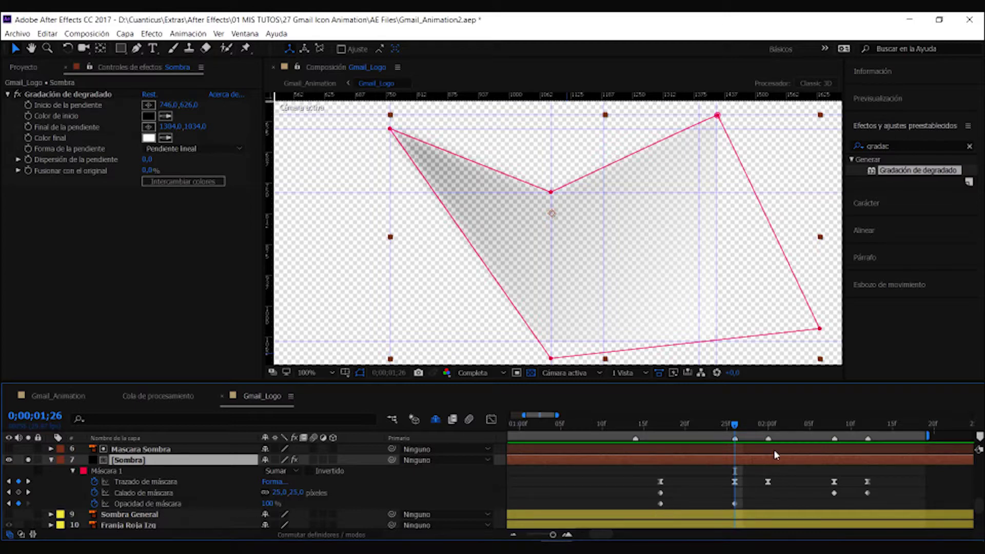
click(769, 424)
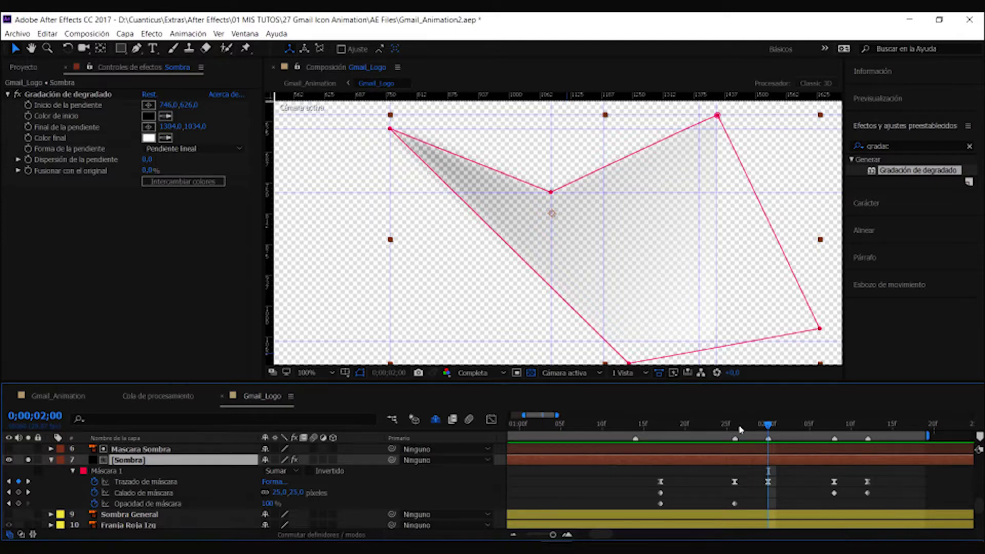
click(834, 424)
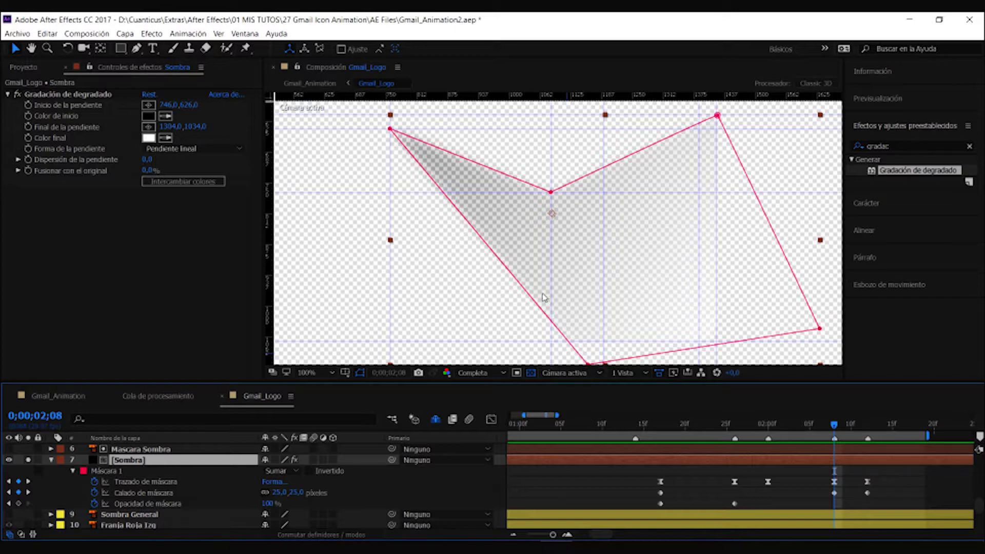
click(871, 426)
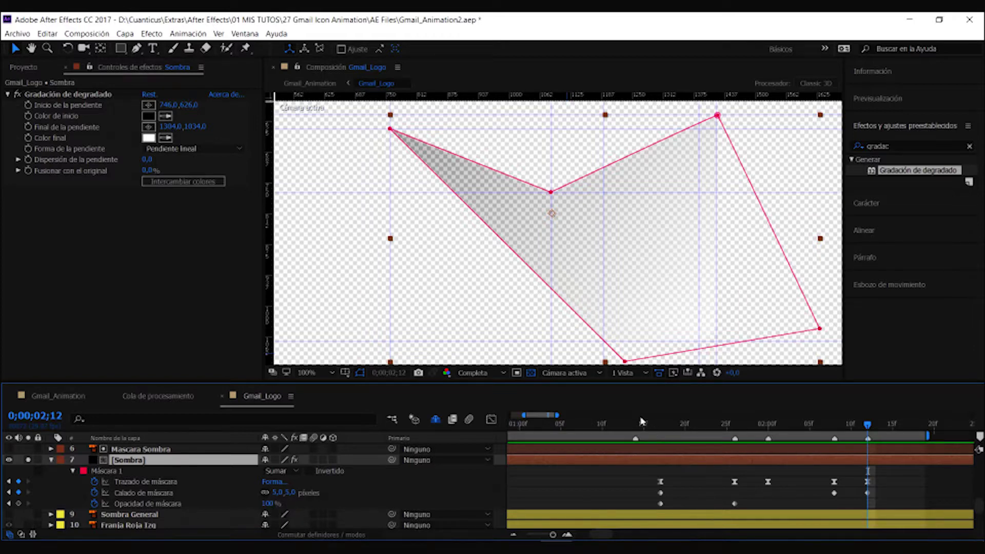
drag(641, 422, 804, 443)
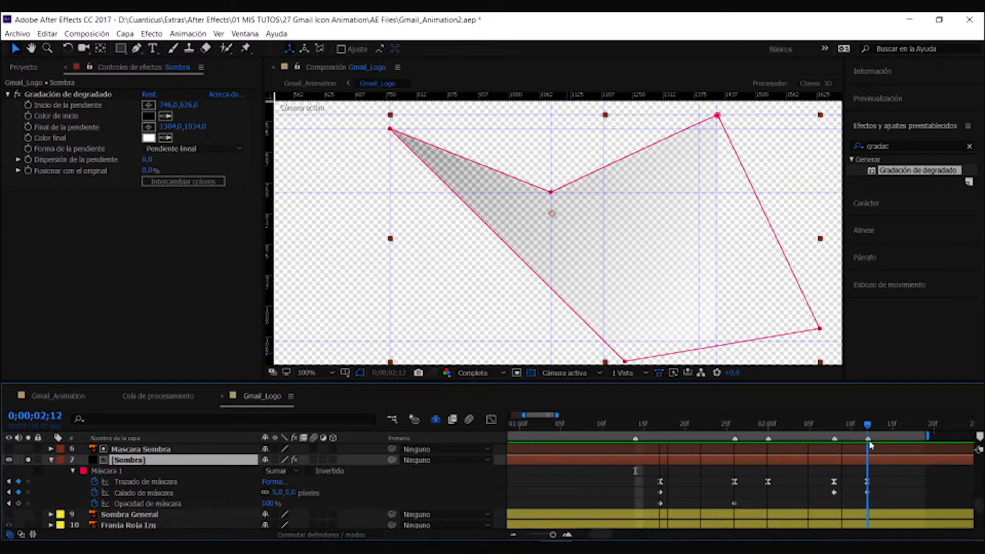
drag(804, 443, 800, 441)
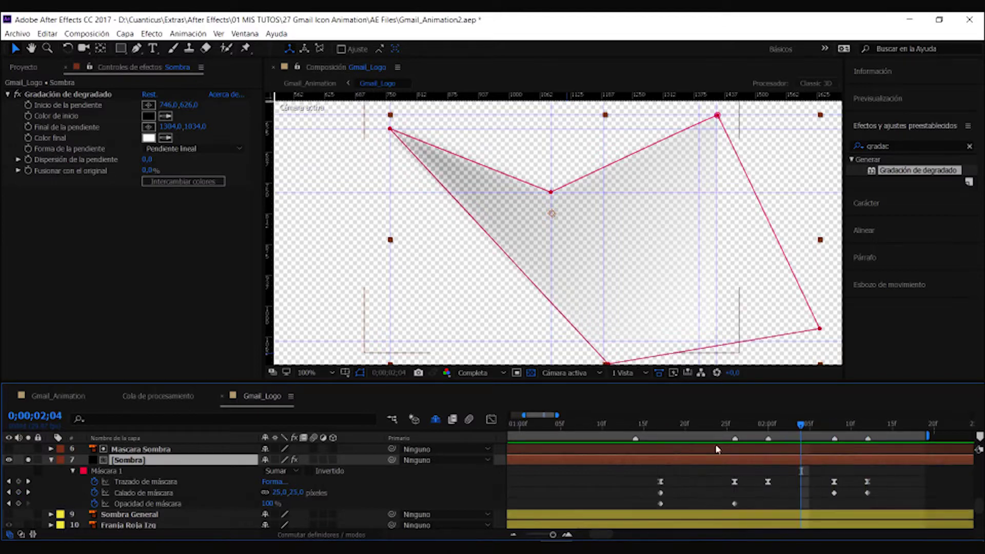
click(617, 475)
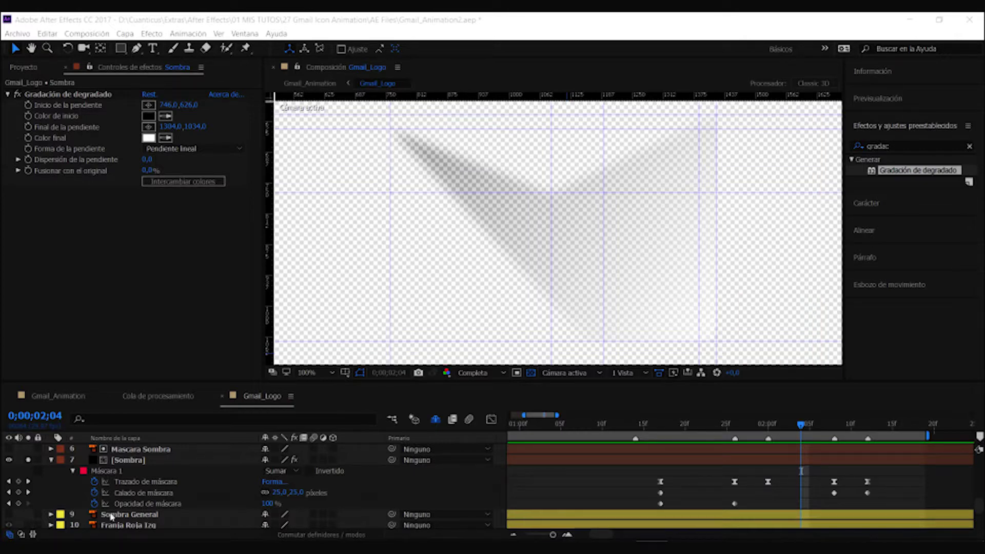
Compare the view with Mascara Sombra shown and hidden, leaving it hidden.
click(152, 450)
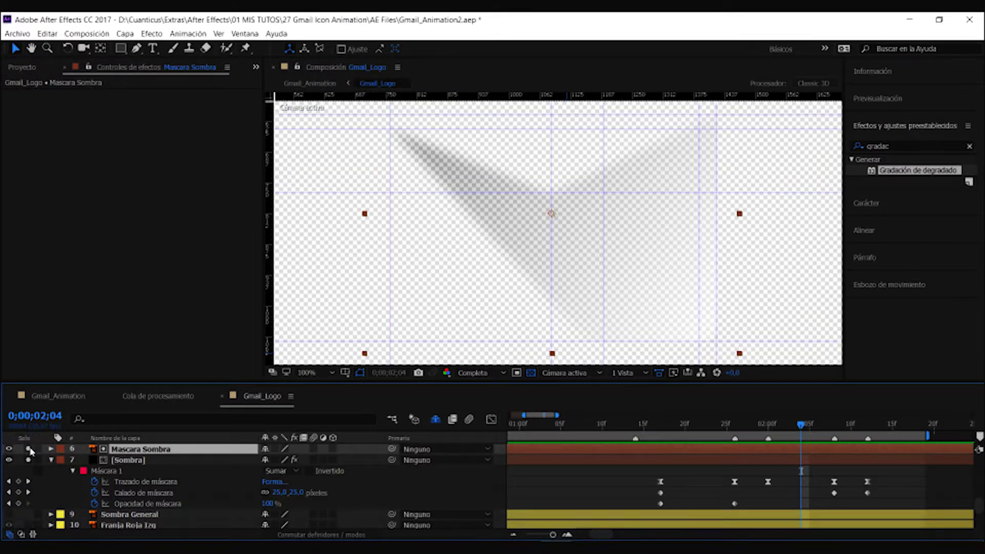
click(9, 449)
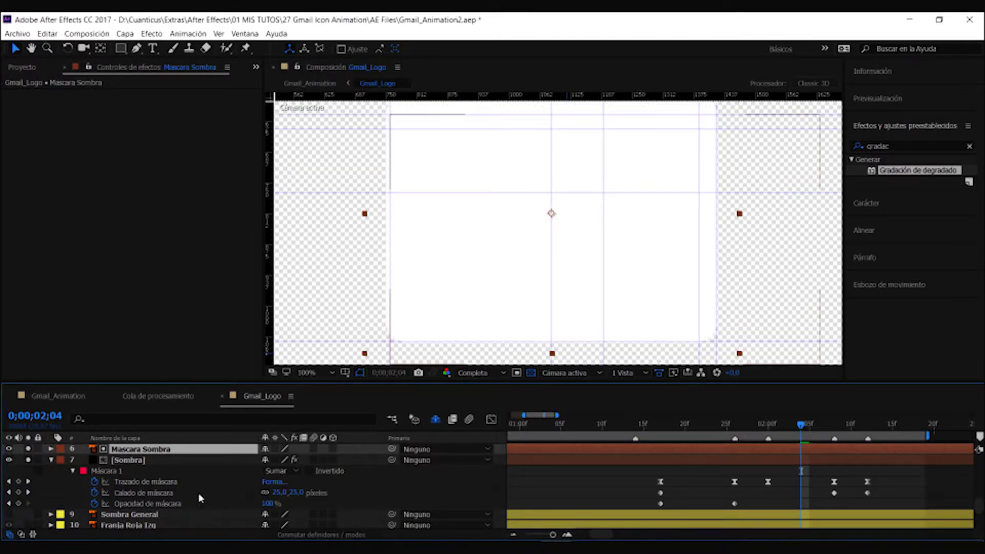
scroll(171, 481, down, 5)
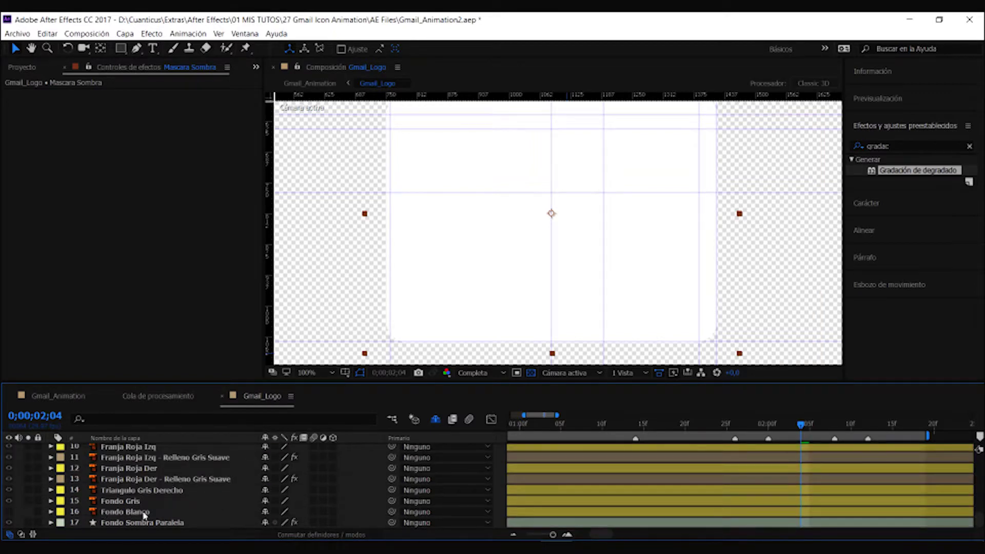
scroll(159, 494, up, 3)
scroll(162, 490, up, 2)
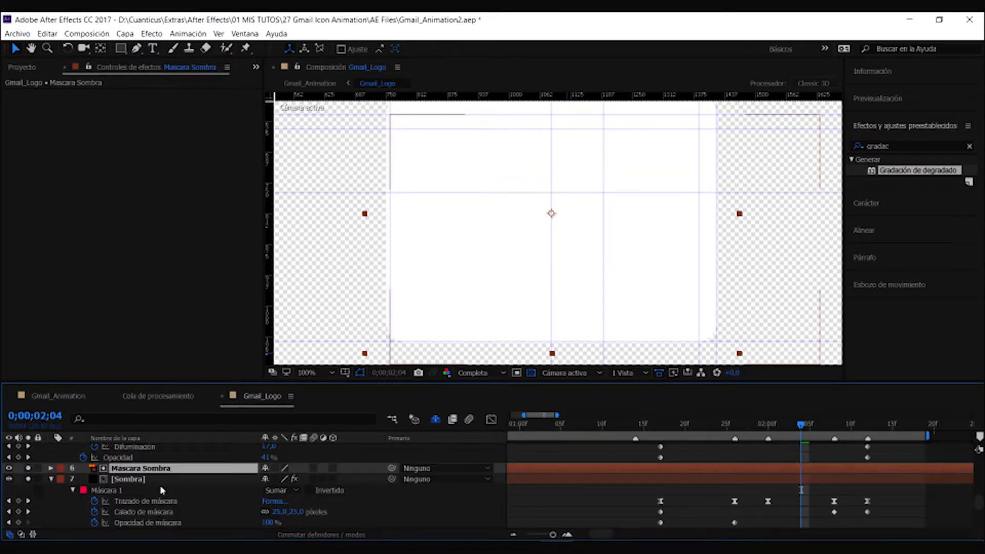
click(8, 467)
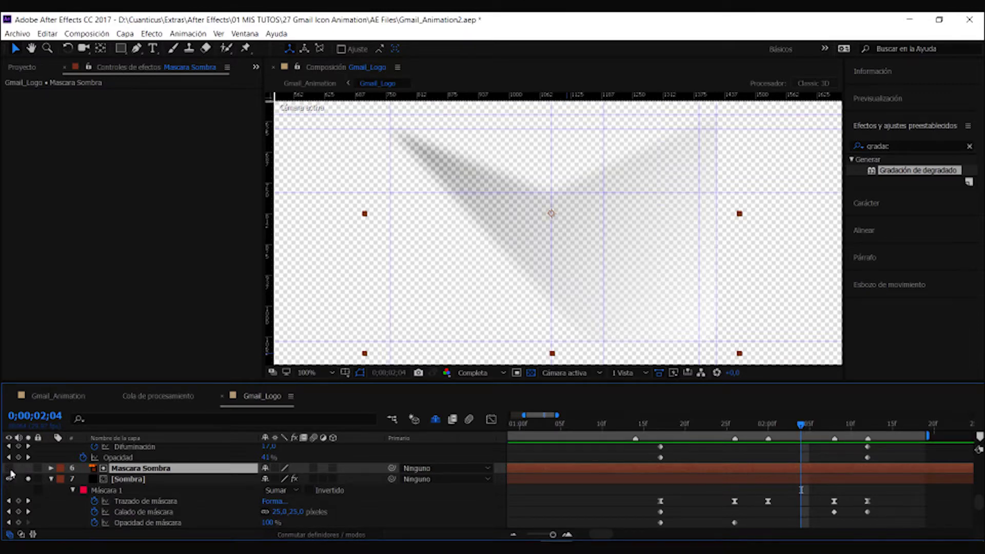
click(9, 467)
click(9, 468)
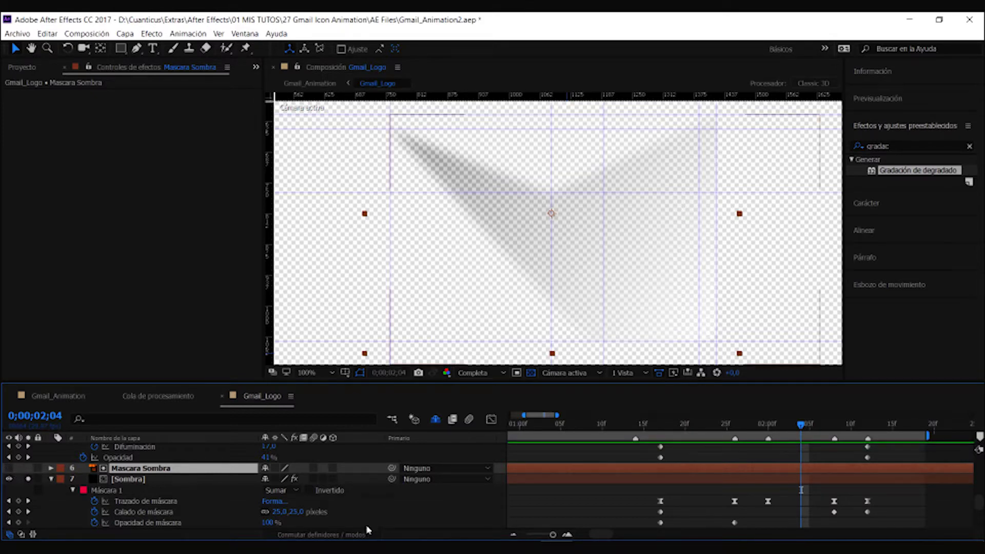
Set Sombra's Track Matte to Mate alfa "Mascara Sombra".
click(321, 535)
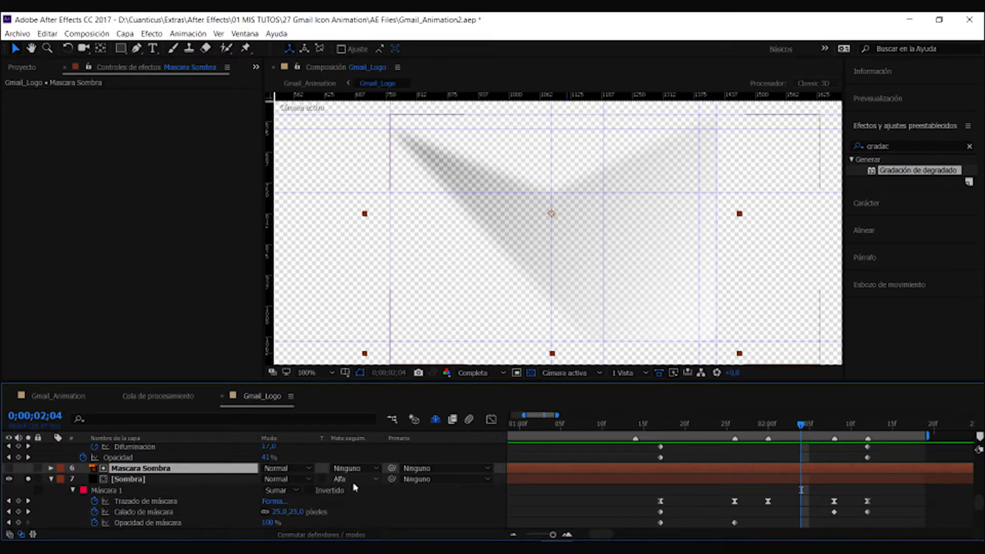
click(134, 480)
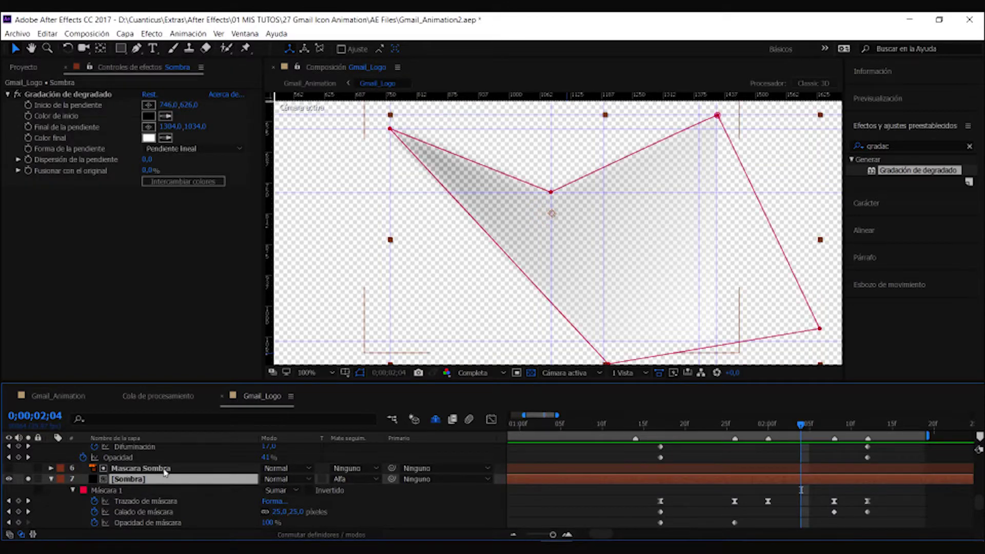
click(370, 481)
click(392, 409)
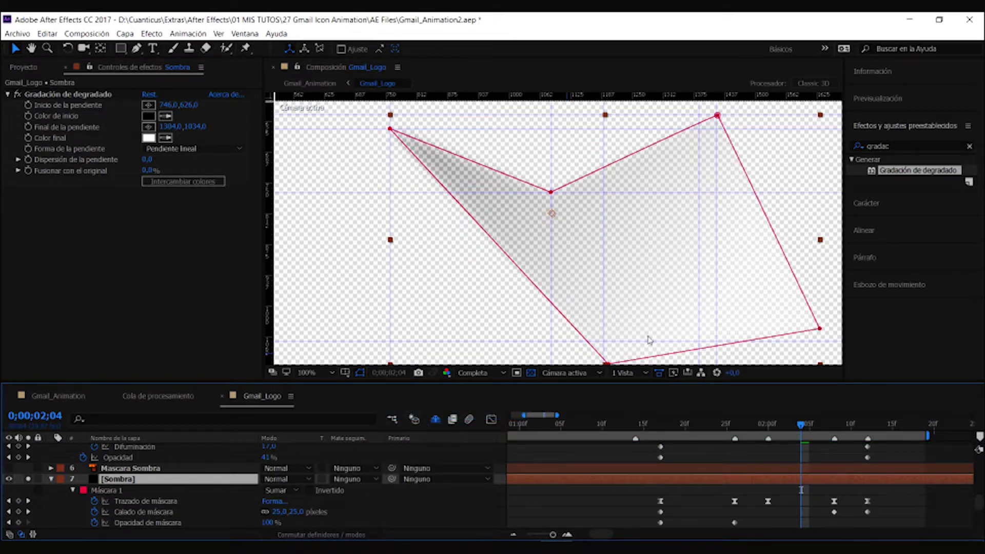
click(365, 481)
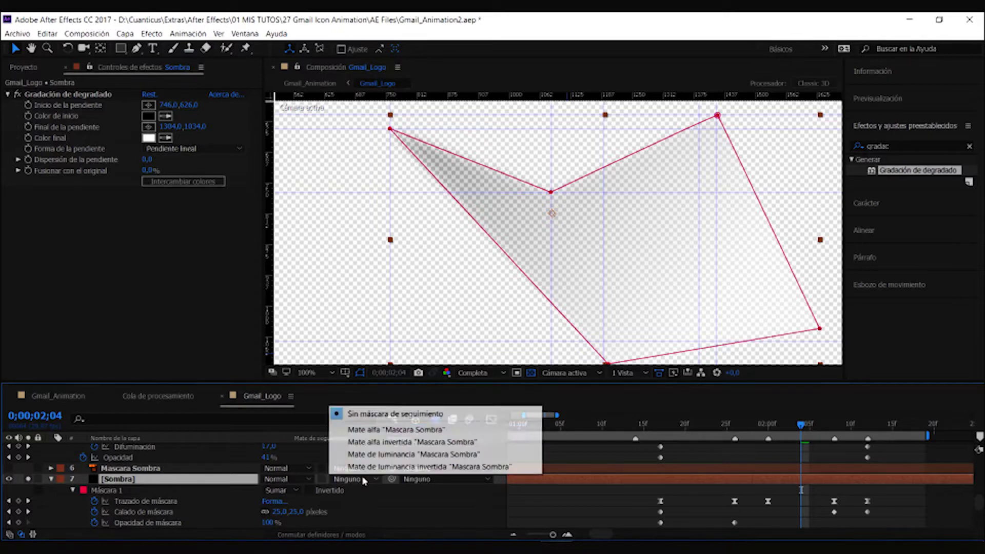
click(388, 430)
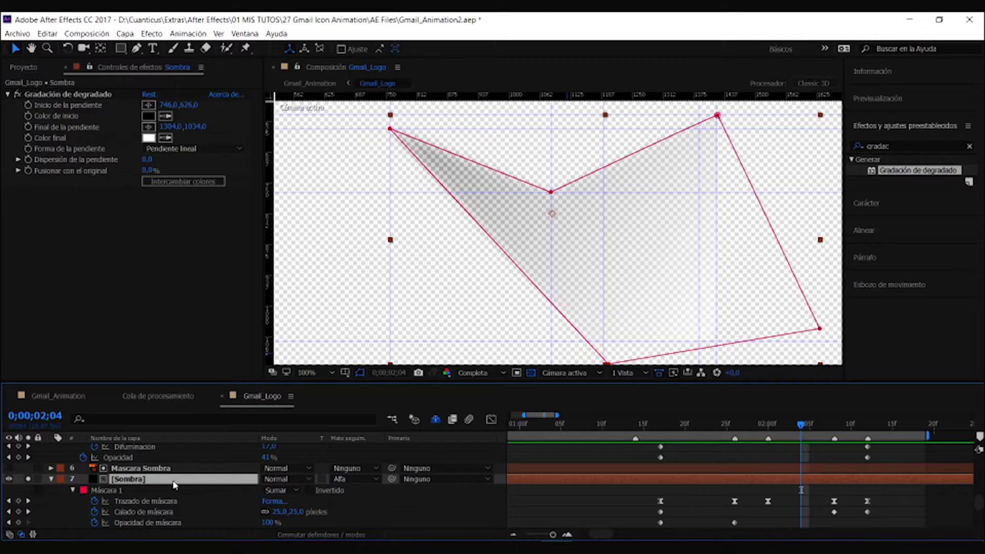
Select all of Sombra's Trazado de máscara keyframes and view their speed graph.
click(518, 501)
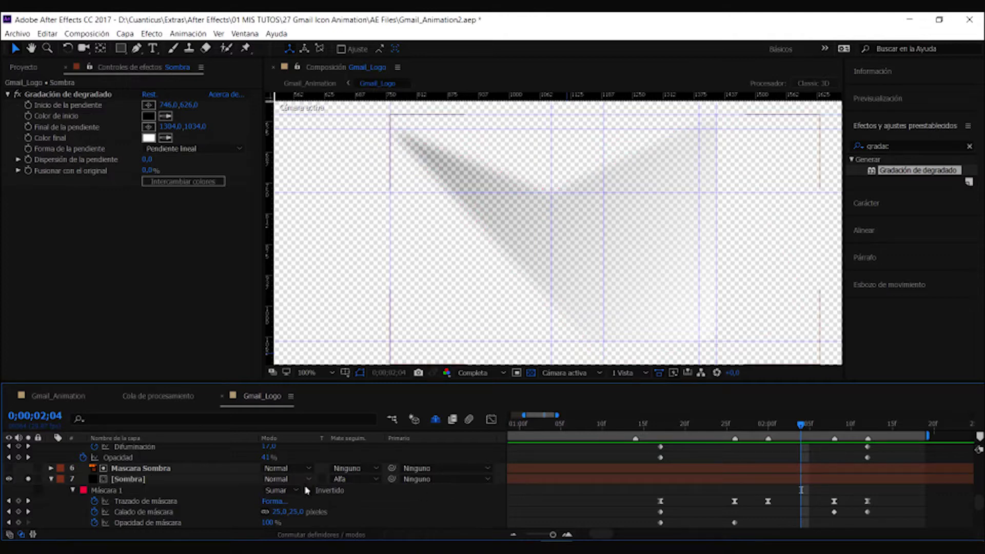
scroll(518, 501, down, 2)
drag(893, 468, 641, 476)
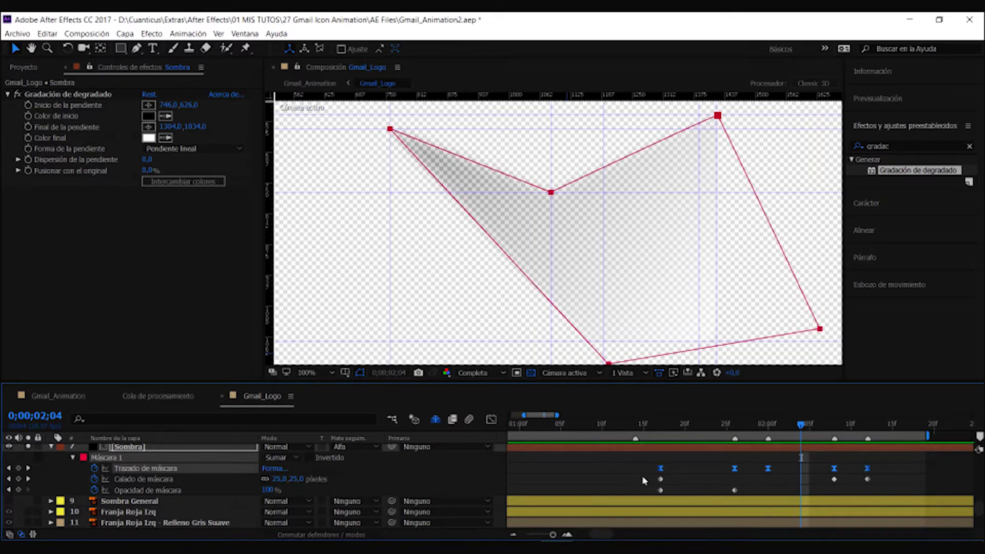
click(490, 420)
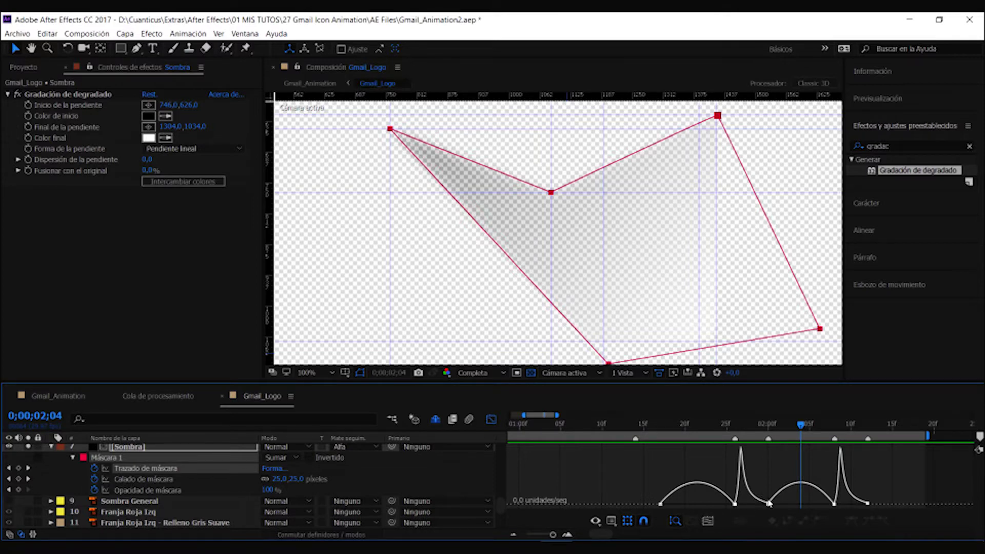
mouse_move(742, 450)
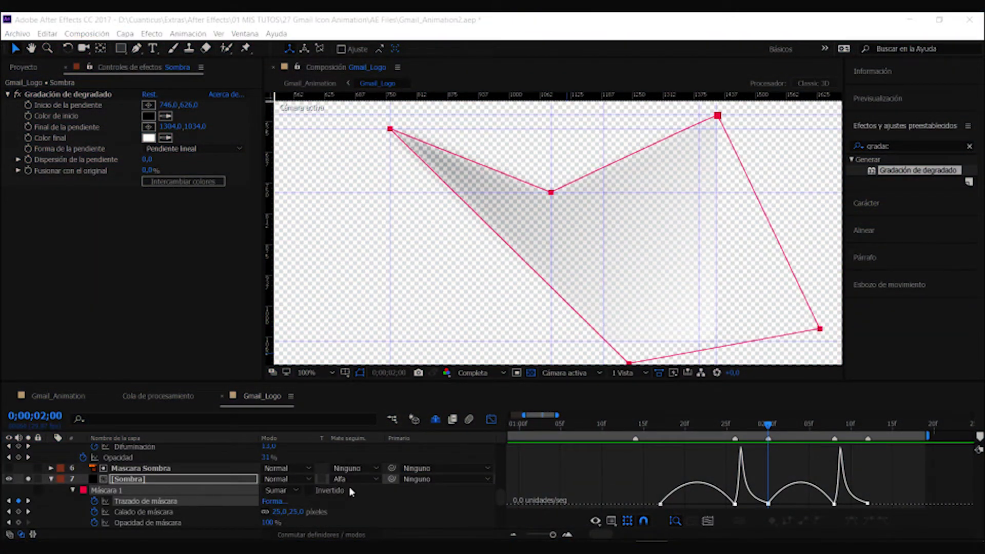
click(491, 419)
scroll(206, 516, down, 5)
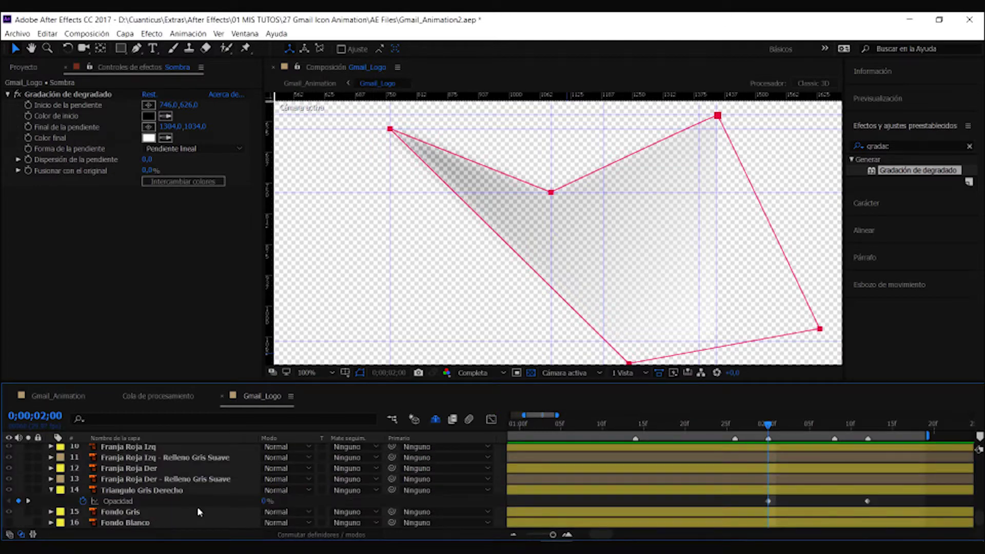
Unsolo Triangulo Gris Derecho, jump to the 2;12 keyframe, and make that layer visible.
click(171, 490)
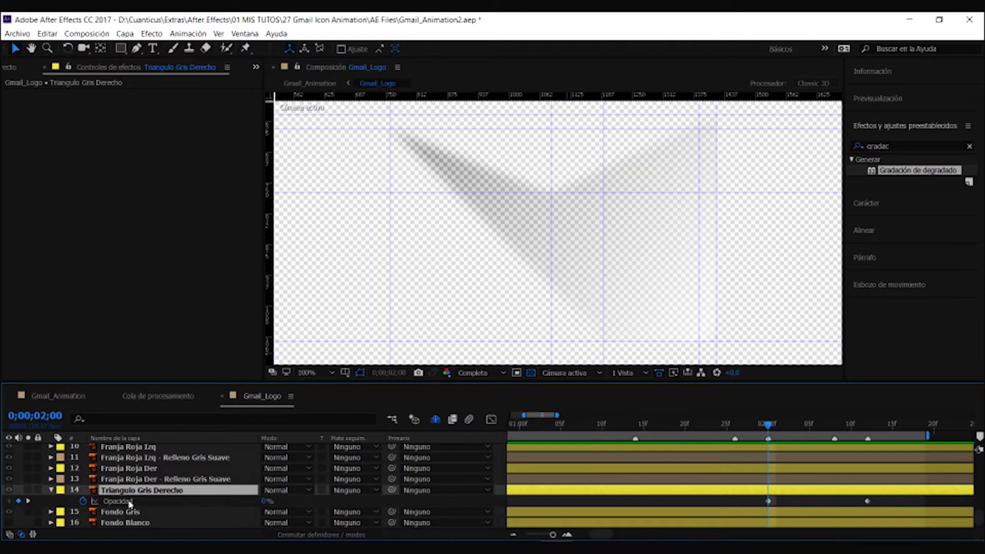
scroll(131, 503, up, 3)
scroll(131, 503, up, 3)
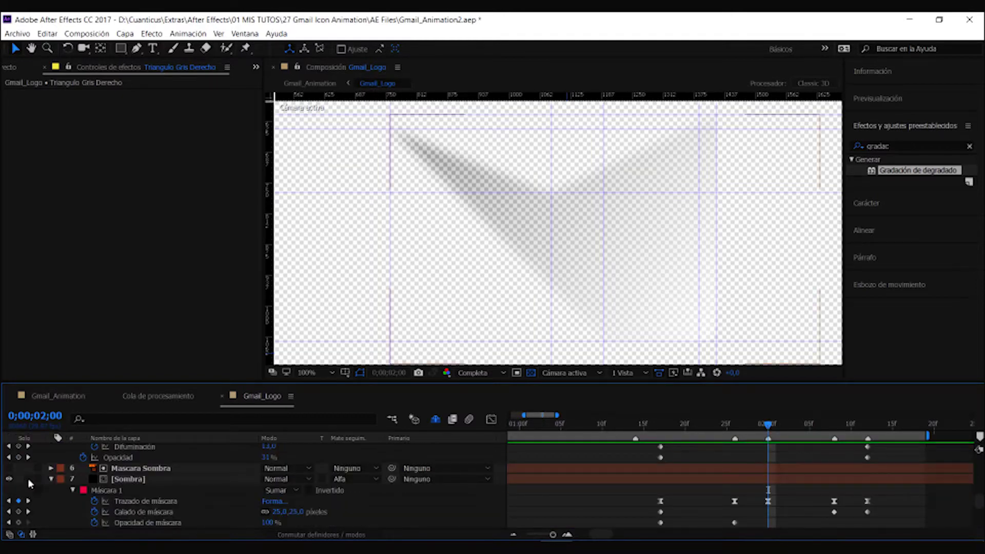
click(27, 479)
scroll(179, 490, down, 3)
scroll(179, 490, down, 2)
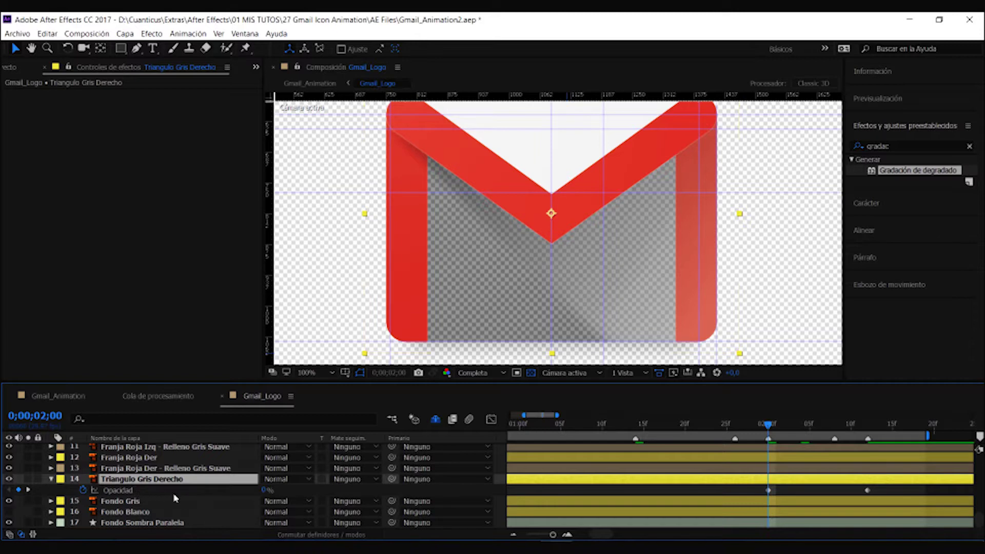
click(867, 424)
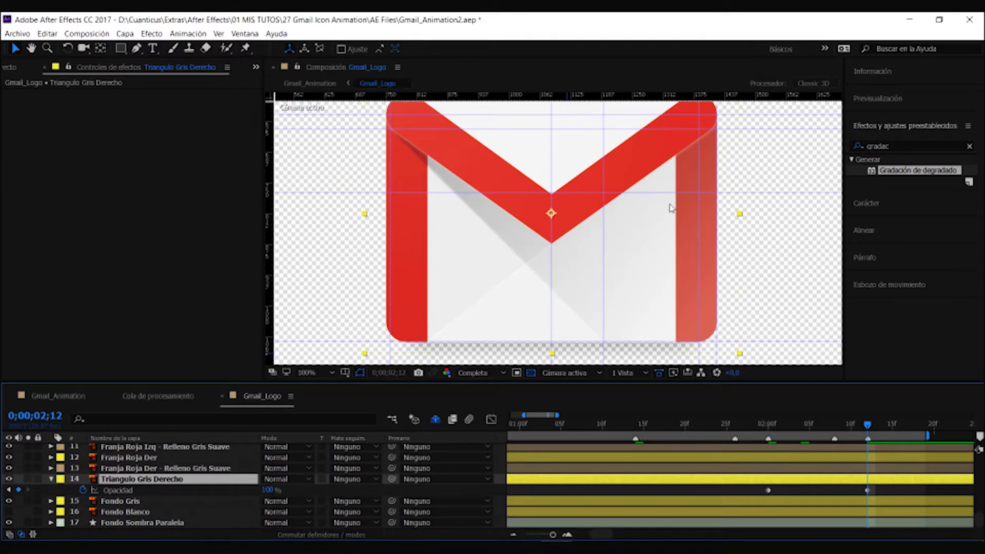
click(10, 479)
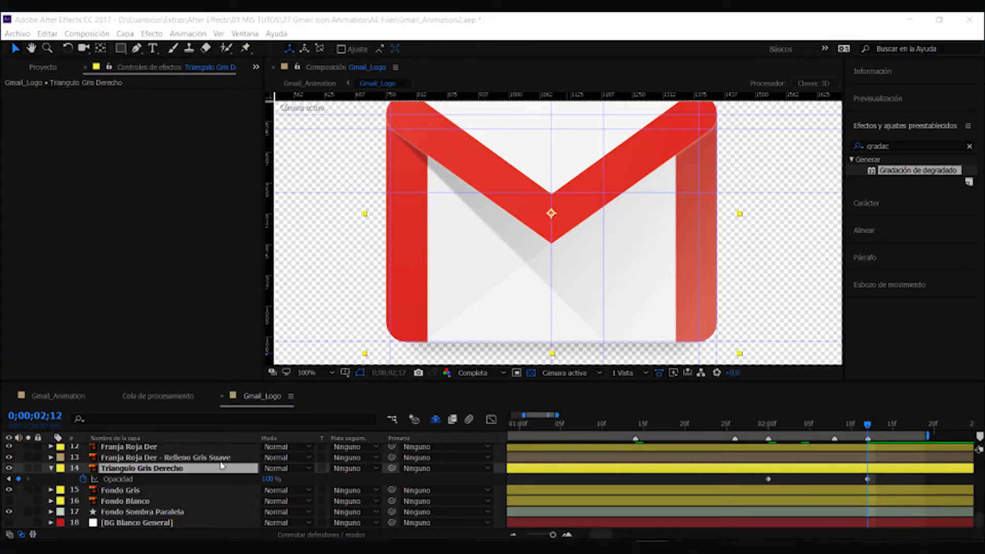
Solo and unsolo Fondo Blanco, then select Fondo Sombra Paralela.
click(200, 500)
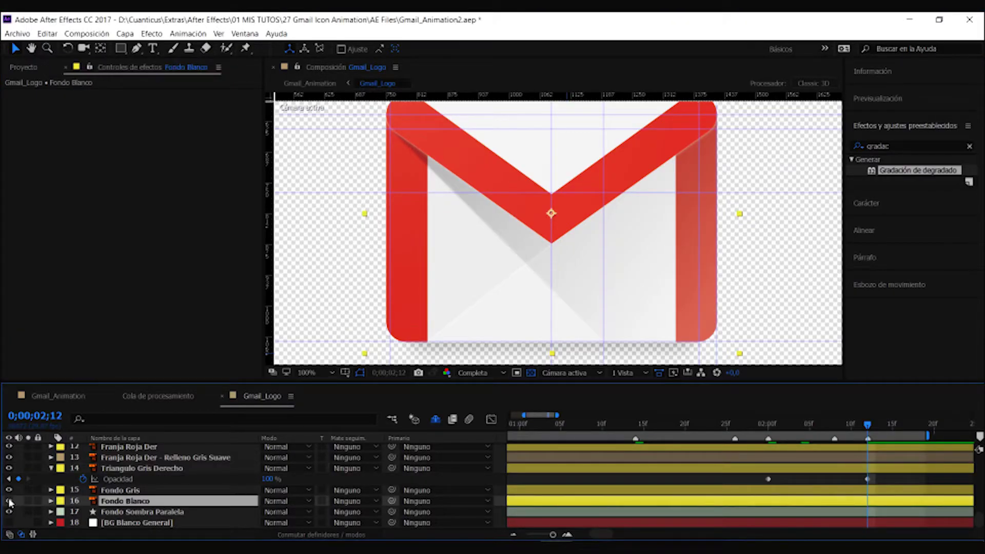
click(28, 501)
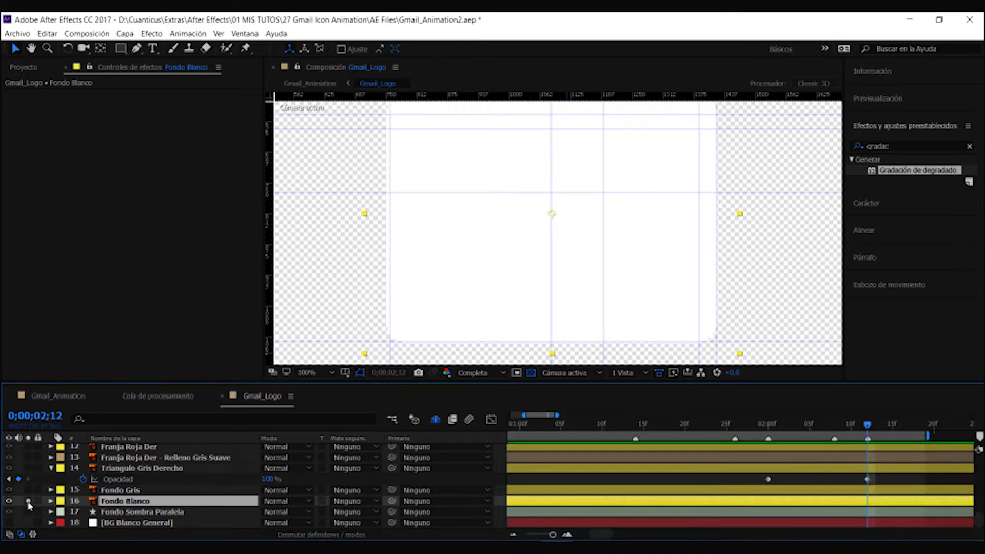
click(28, 501)
click(9, 501)
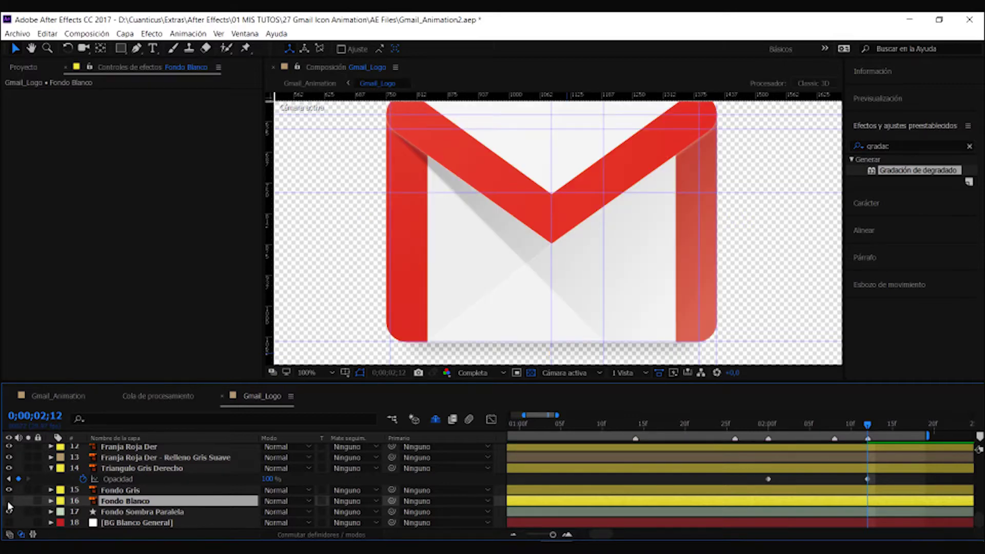
click(121, 512)
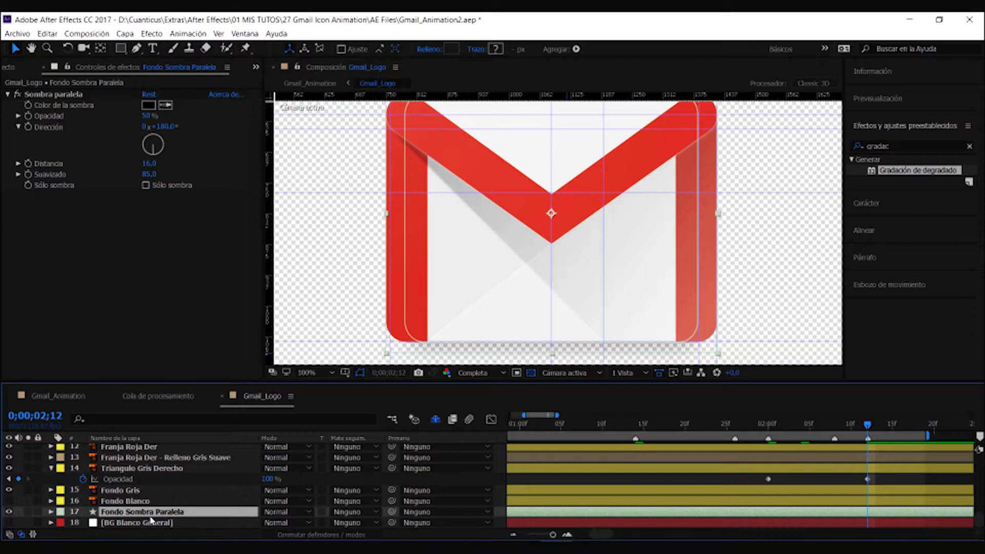
Check the shape's fill colour and briefly solo Fondo Sombra Paralela.
click(452, 49)
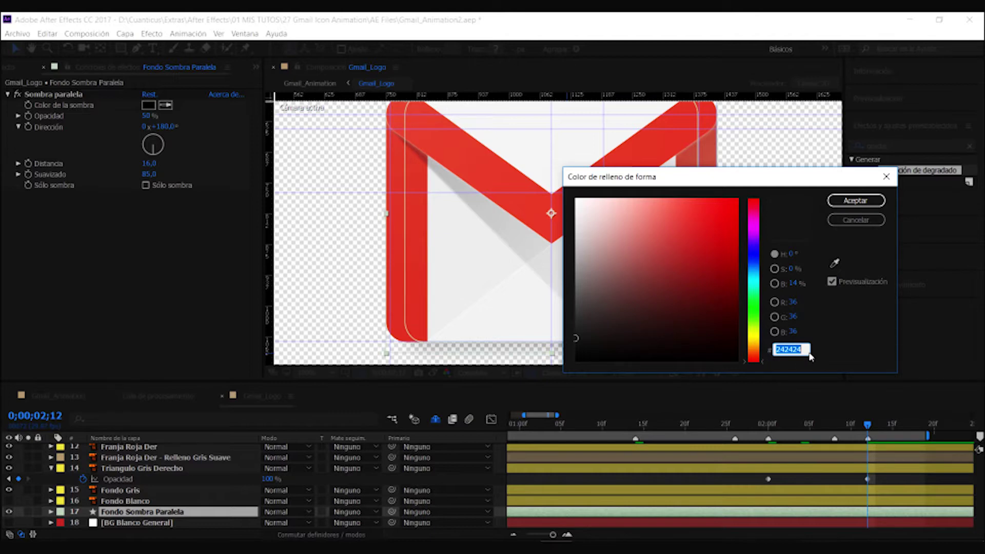
click(855, 200)
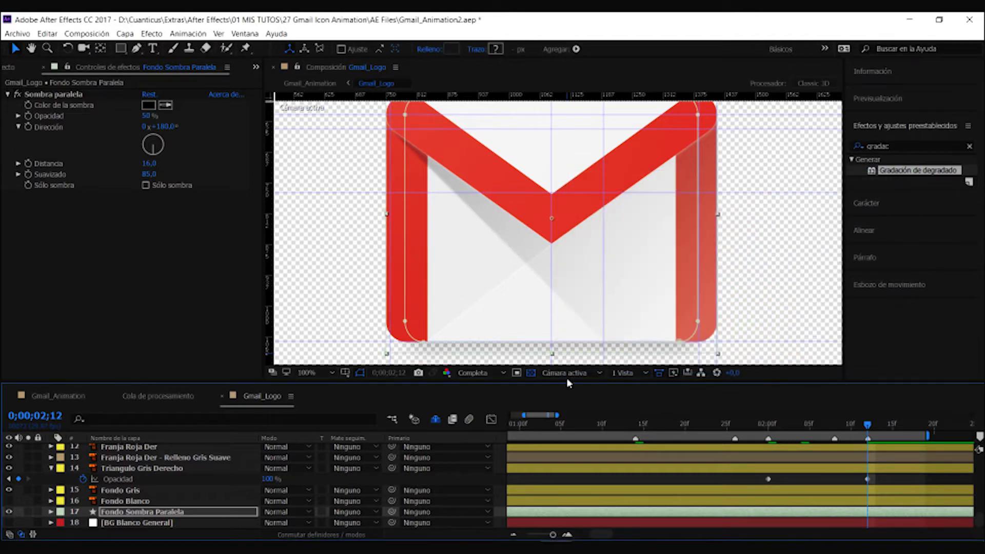
click(28, 512)
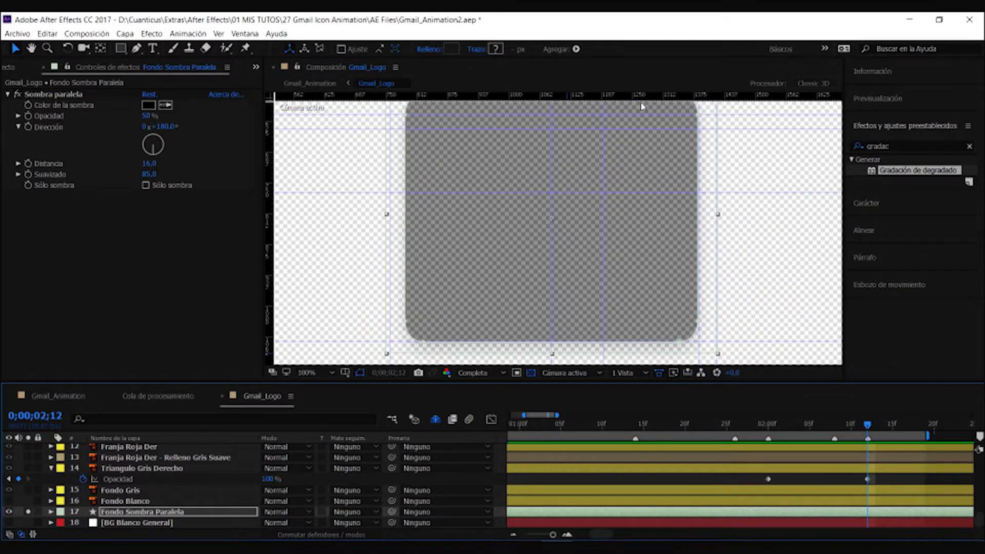
click(28, 511)
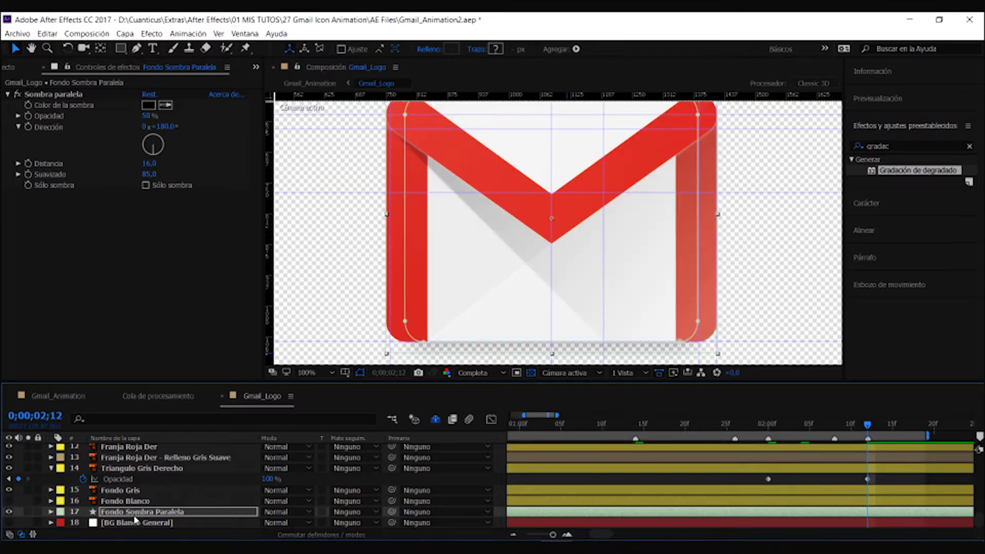
click(136, 511)
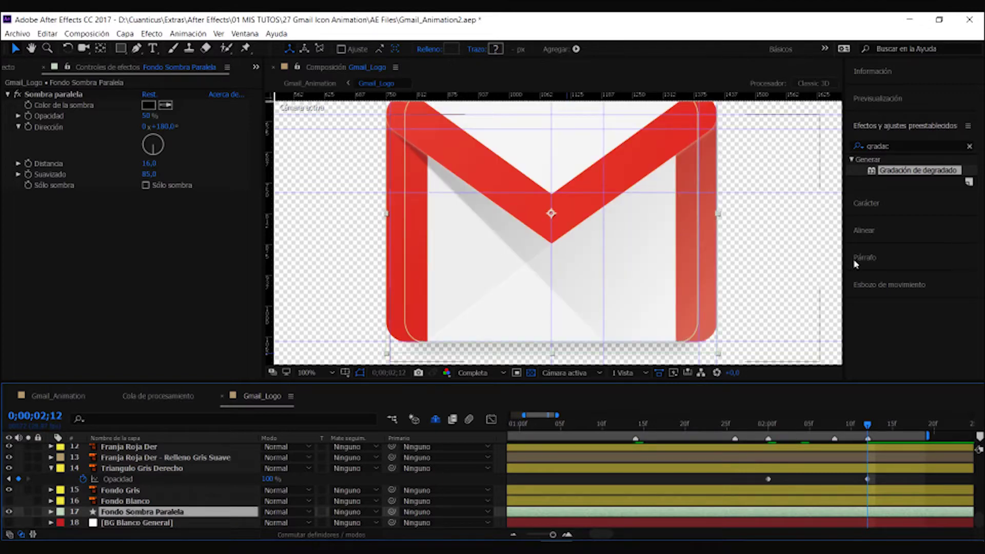
Search 'sombra', turn on BG Blanco General, and toggle Sombra paralela off and on to compare.
drag(918, 170, 819, 148)
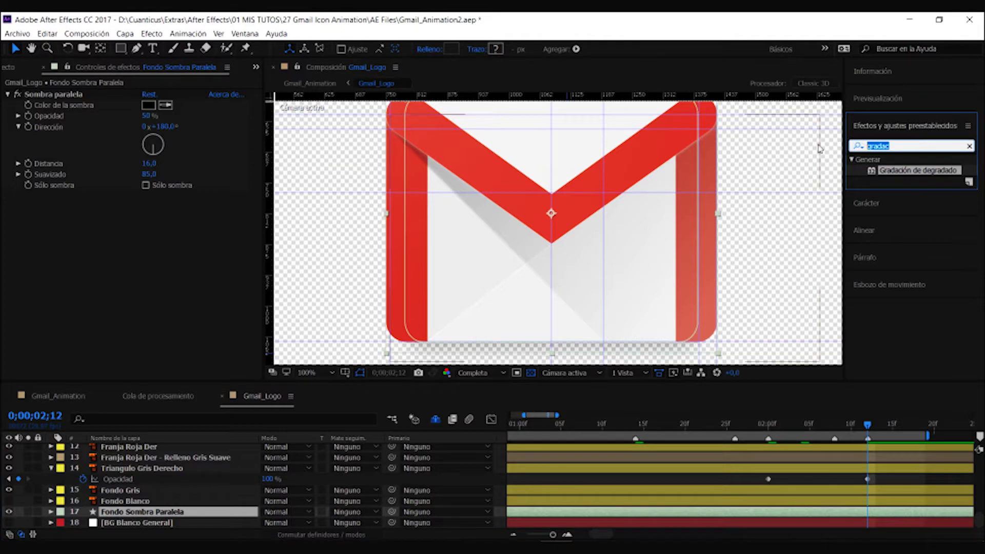
text(som)
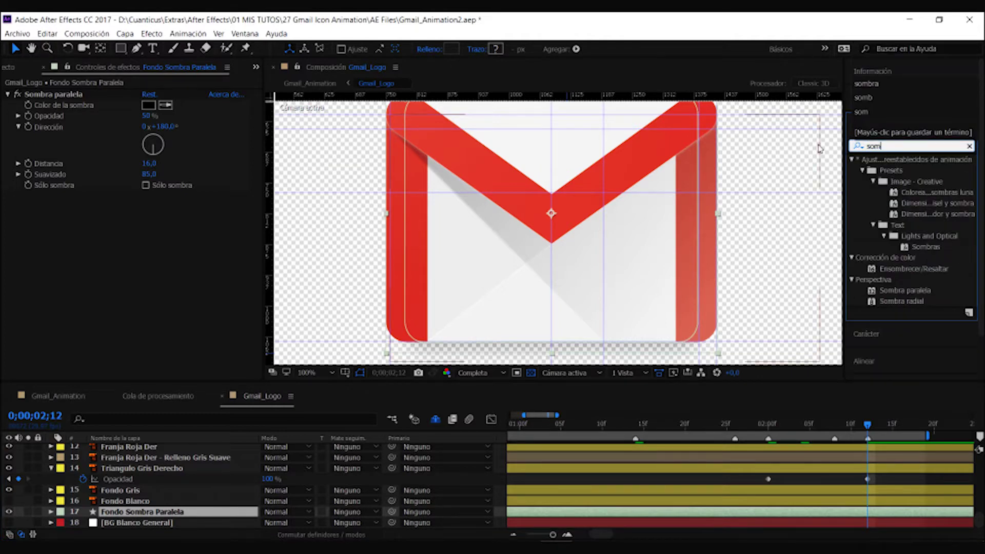
text(bra)
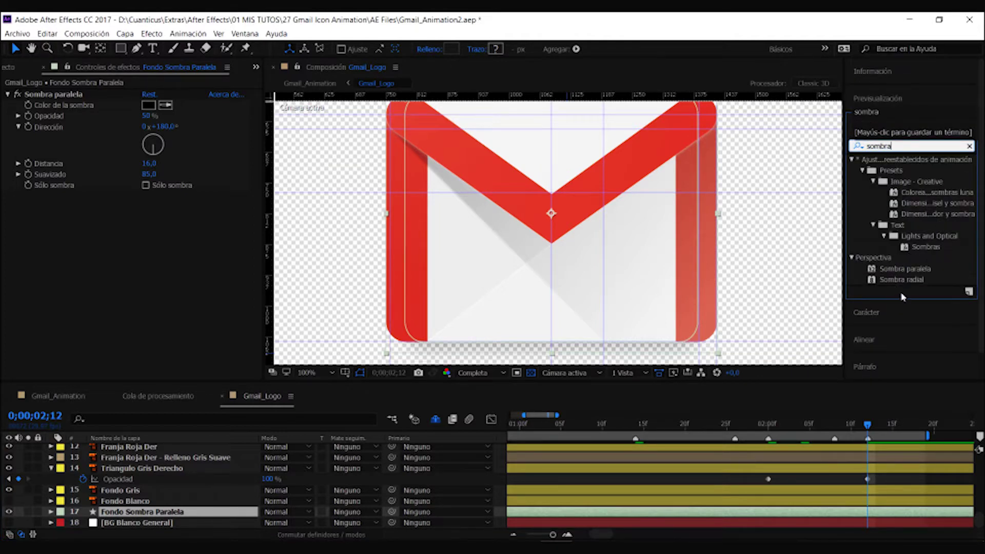
click(58, 94)
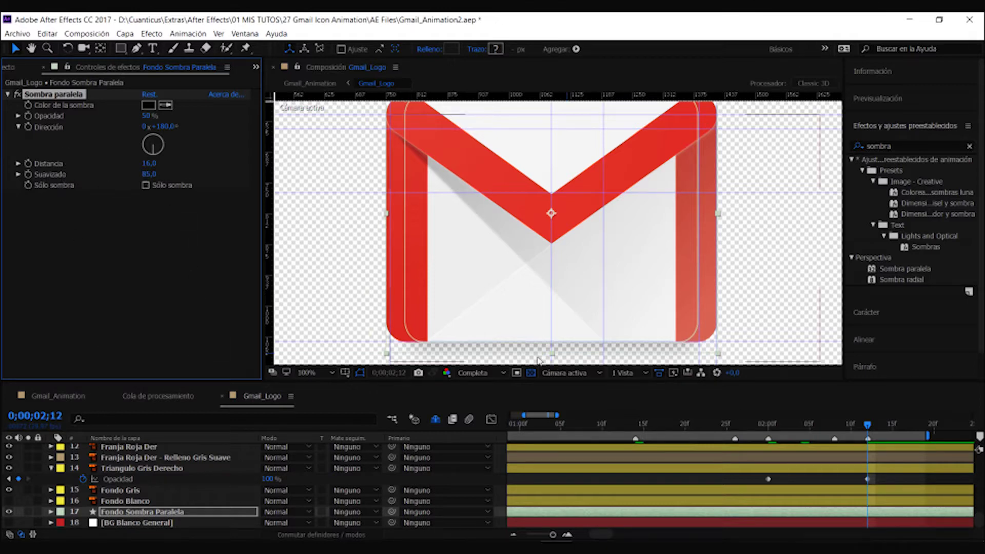
click(8, 522)
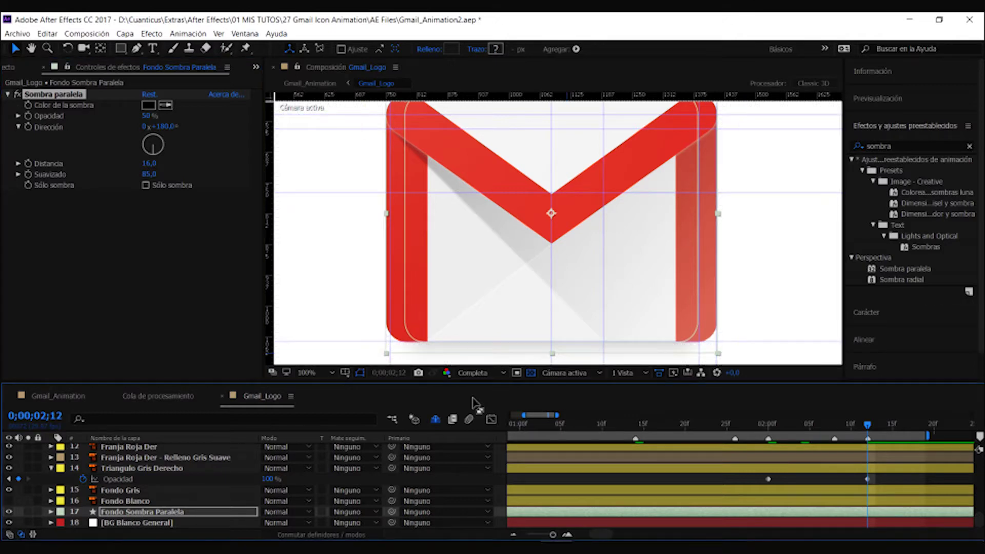
click(19, 95)
click(19, 95)
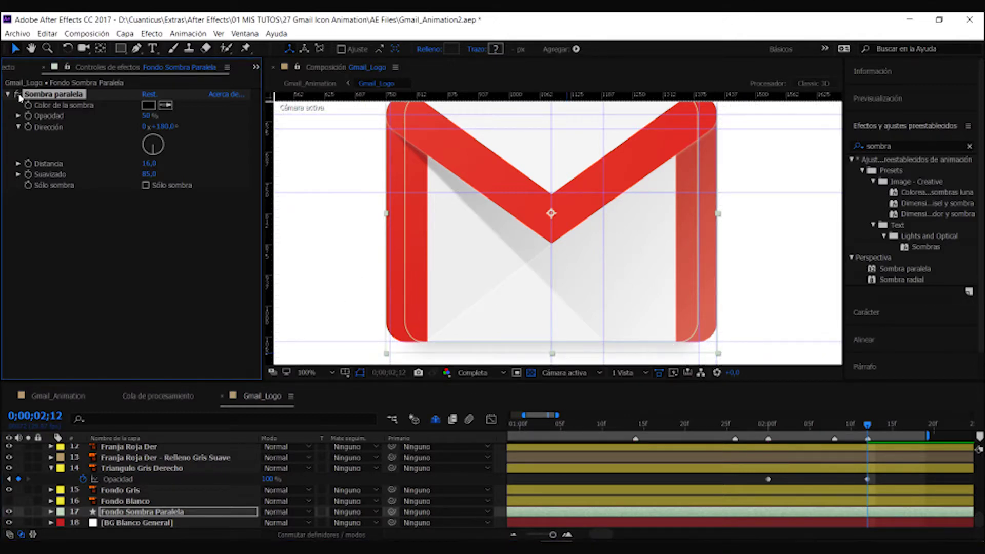
click(19, 95)
click(19, 95)
Try a 35% Scale on Fondo Sombra Paralela, then undo back to 31%.
click(499, 481)
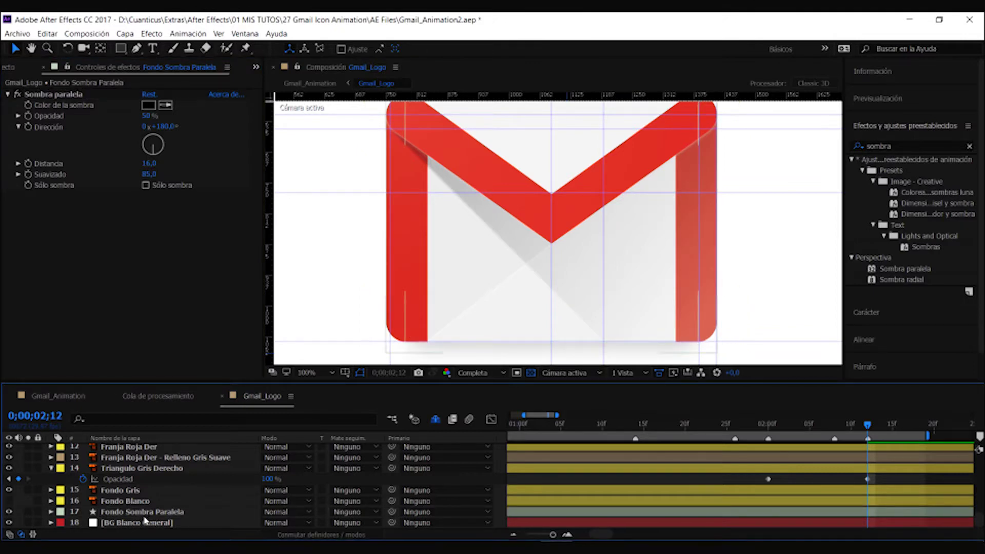
click(28, 512)
click(28, 511)
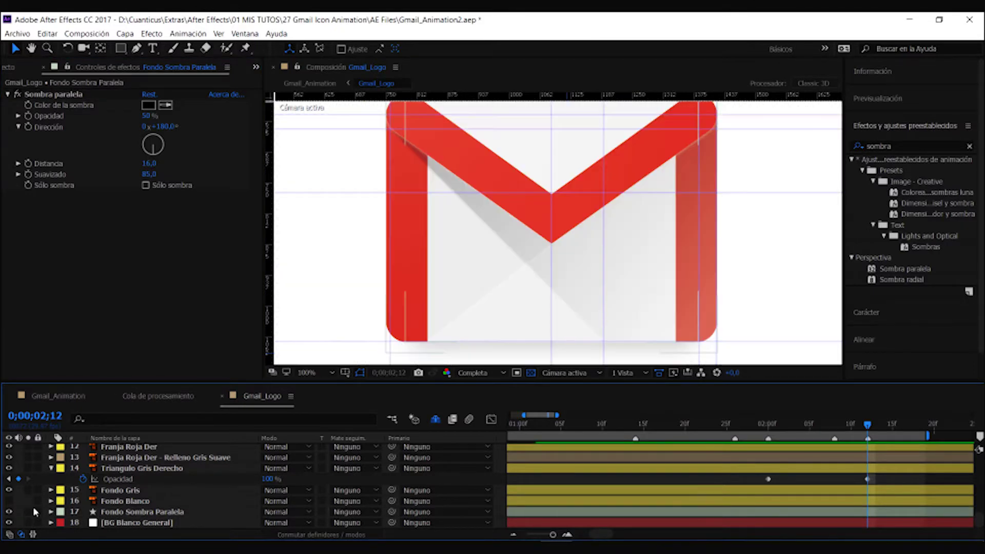
click(124, 512)
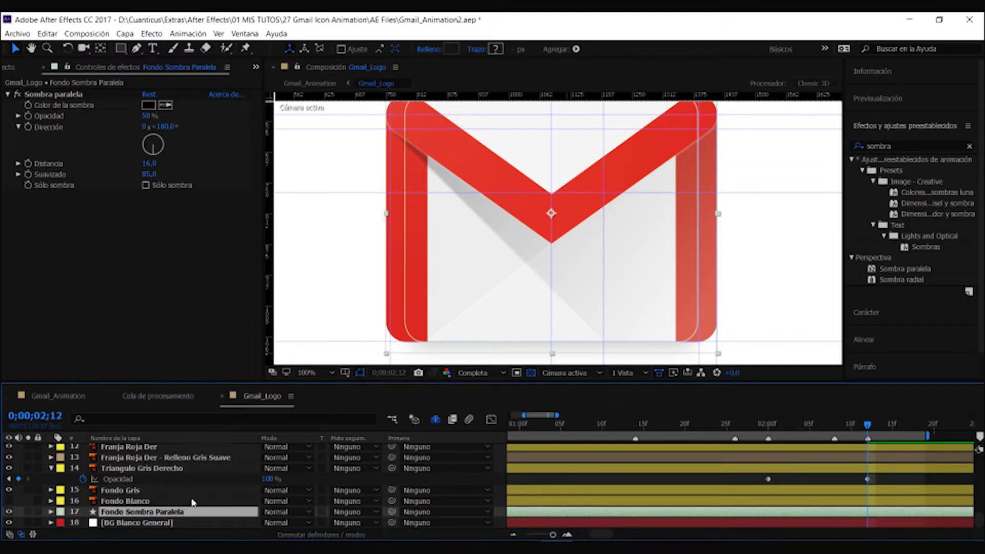
key(s)
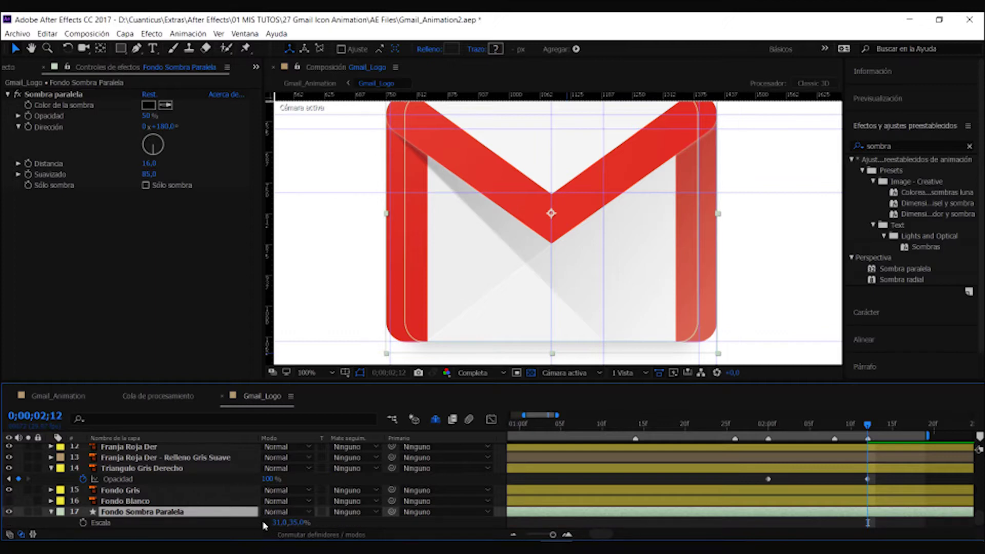
scroll(358, 525, down, 1)
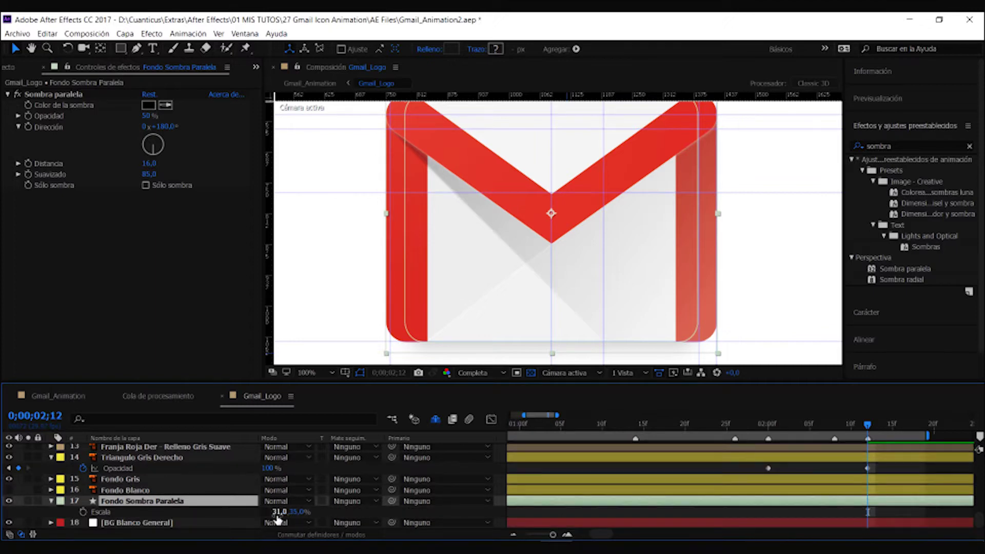
click(279, 512)
text(35)
key(Return)
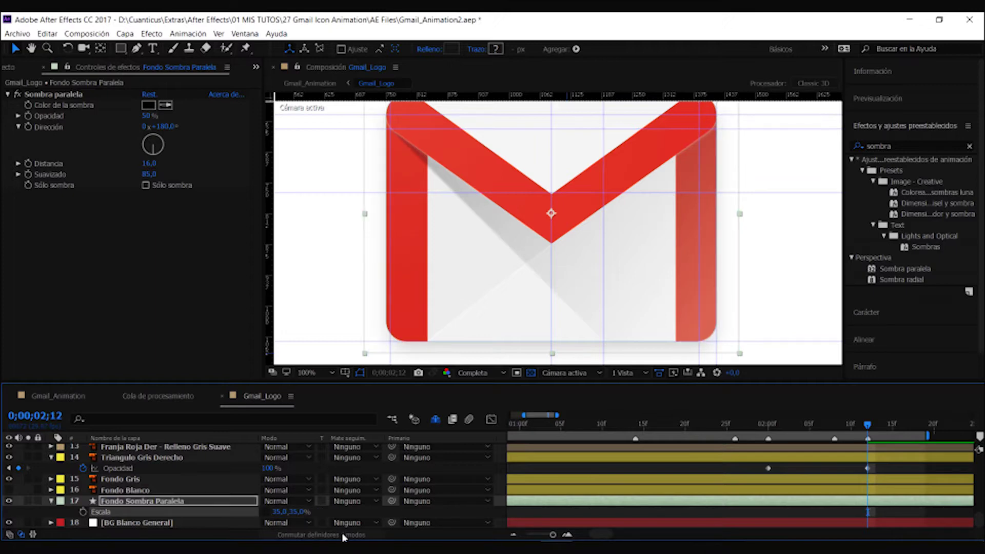
key(ctrl+z)
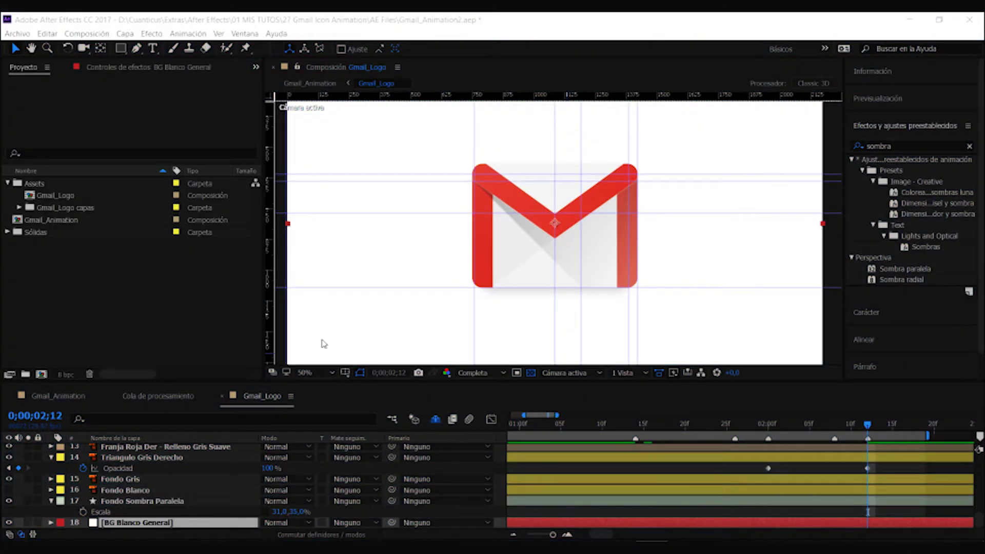
Hide BG Blanco General and open the Gmail_Animation composition at 0;00;00;00.
click(10, 526)
click(9, 523)
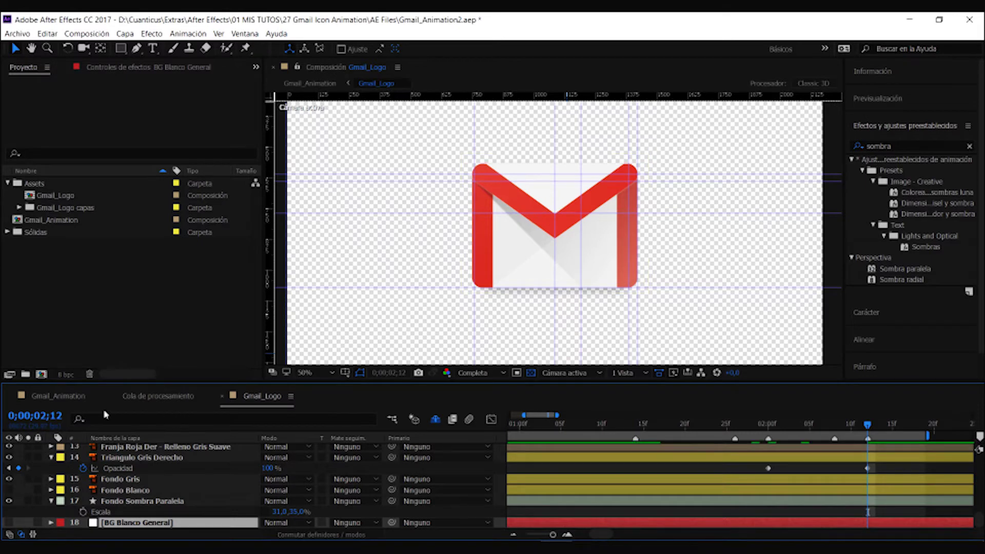
click(55, 397)
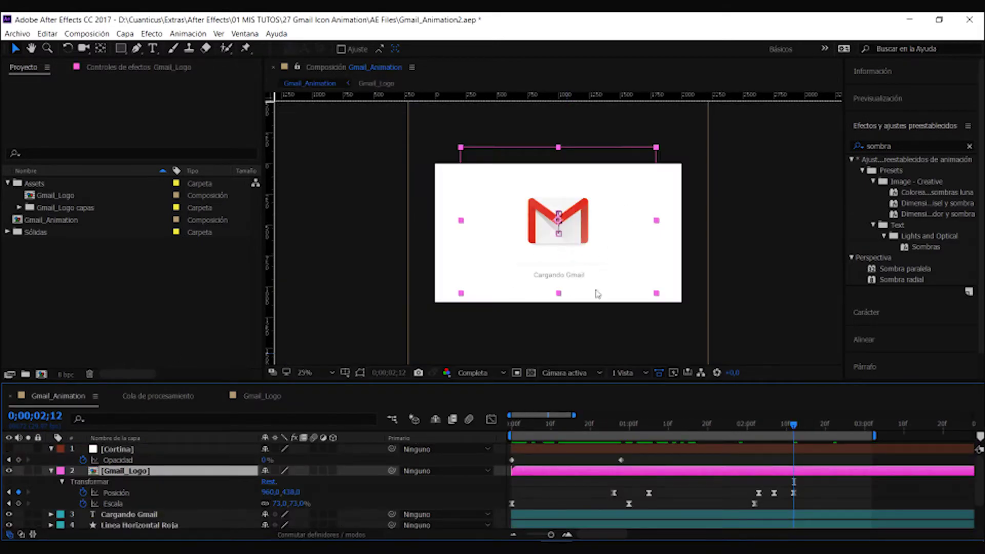
click(513, 424)
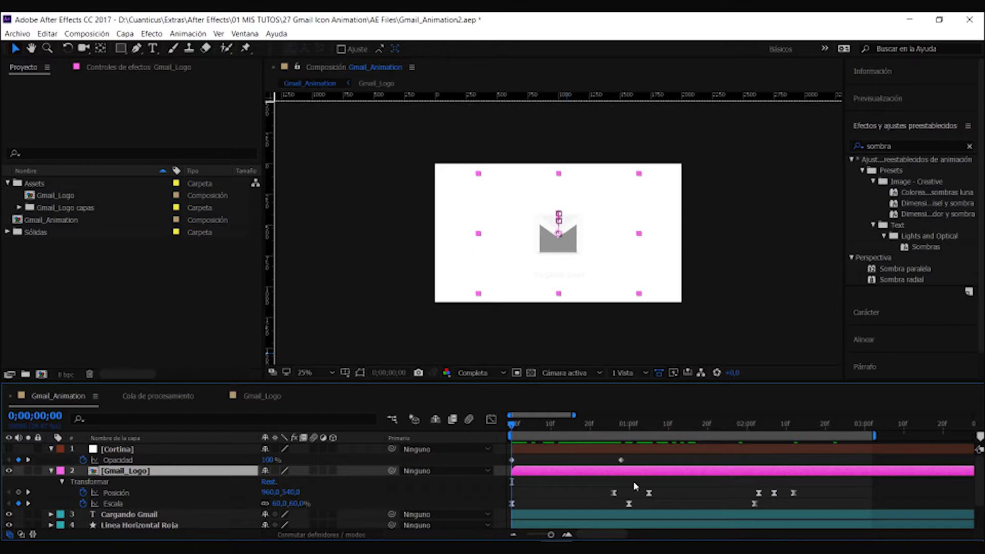
Move the playhead from frame 26 to frame 35 (1;05) and display time as frames.
click(35, 415)
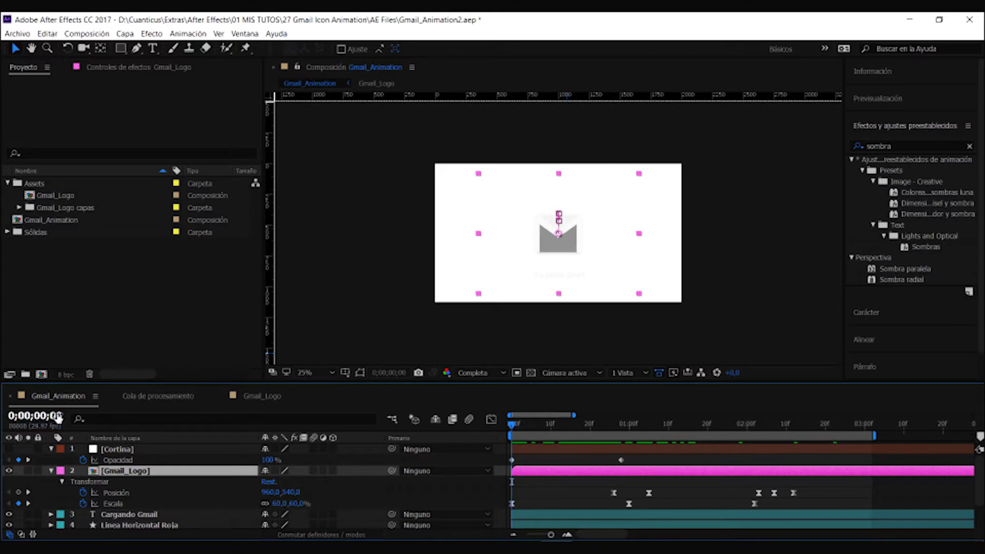
text(26)
key(Return)
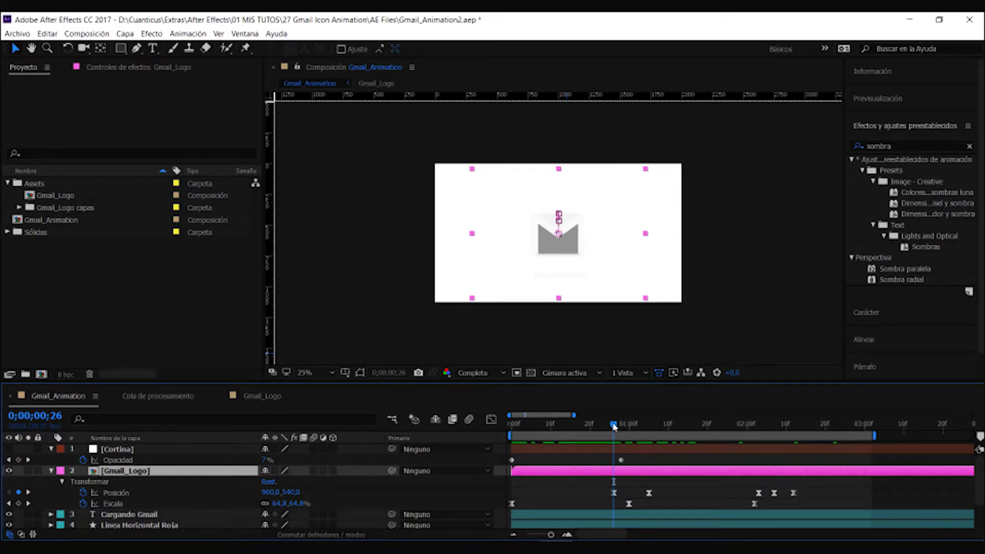
key(Page_Down)
key(Page_Down)
key(Page_Down)
key(Page_Down)
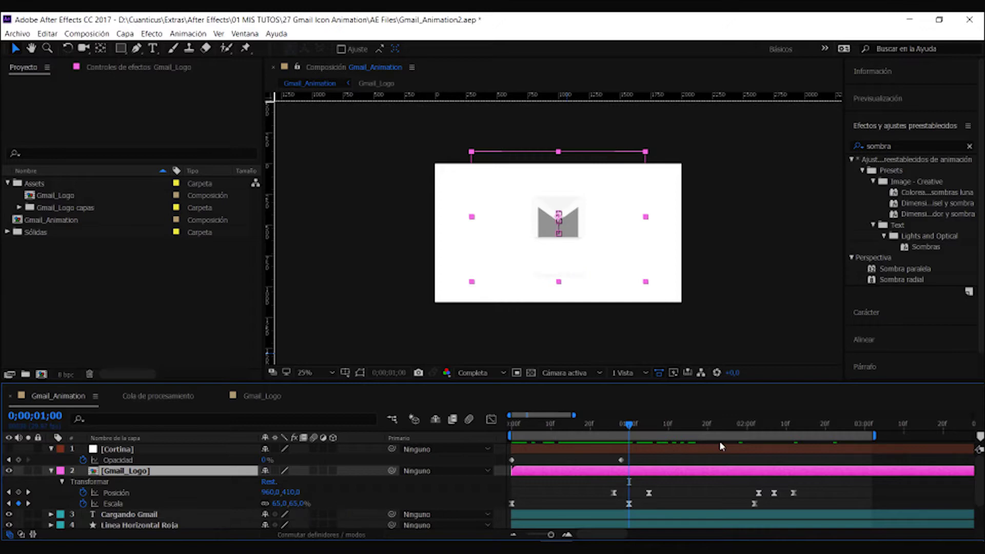
drag(628, 424, 648, 433)
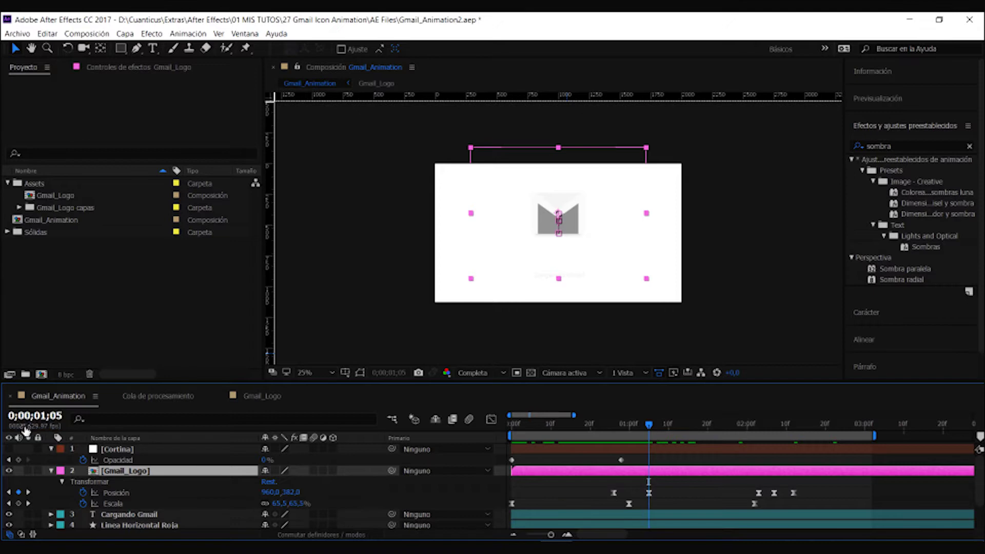
ctrl+click(50, 417)
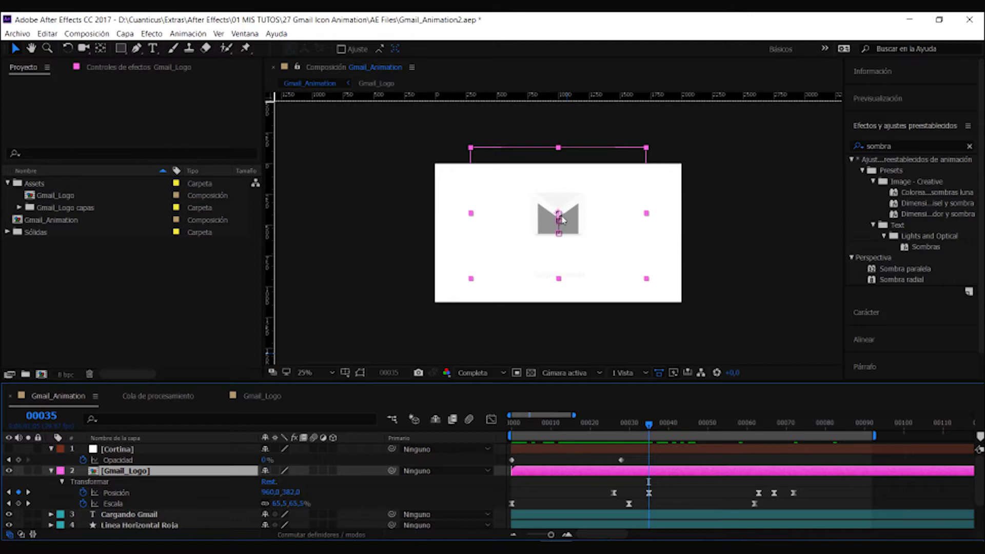
Scrub the Gmail_Logo bounce from frame 26 to 72, then show the Position speed graph.
mouse_move(646, 427)
mouse_down()
mouse_move(615, 427)
mouse_move(646, 435)
mouse_up()
click(291, 493)
drag(650, 426, 755, 438)
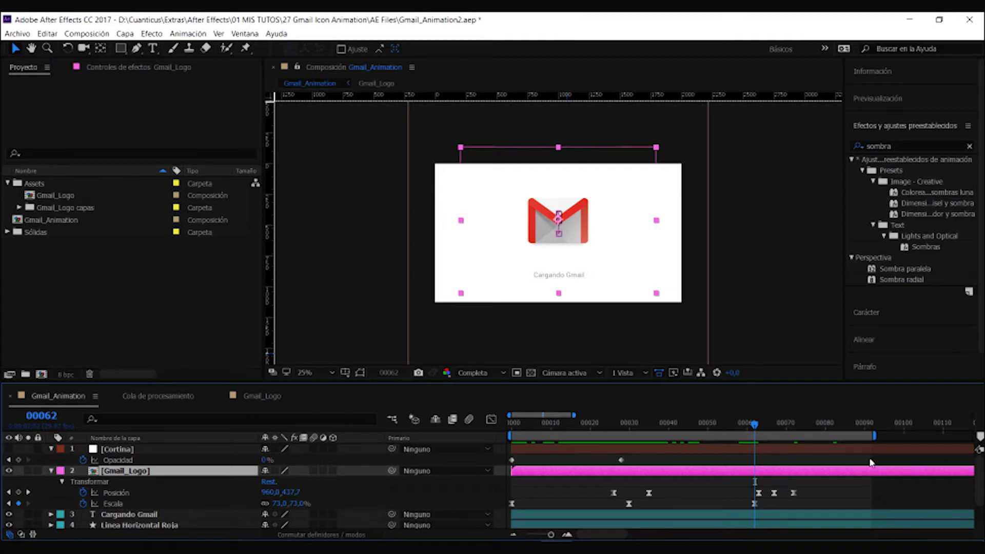
key(Page_Down)
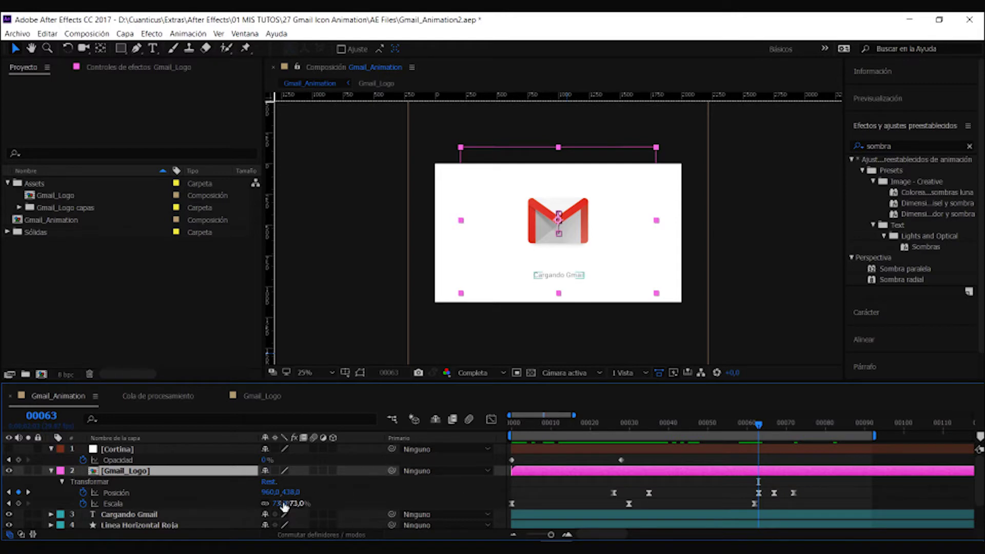
drag(757, 423, 774, 431)
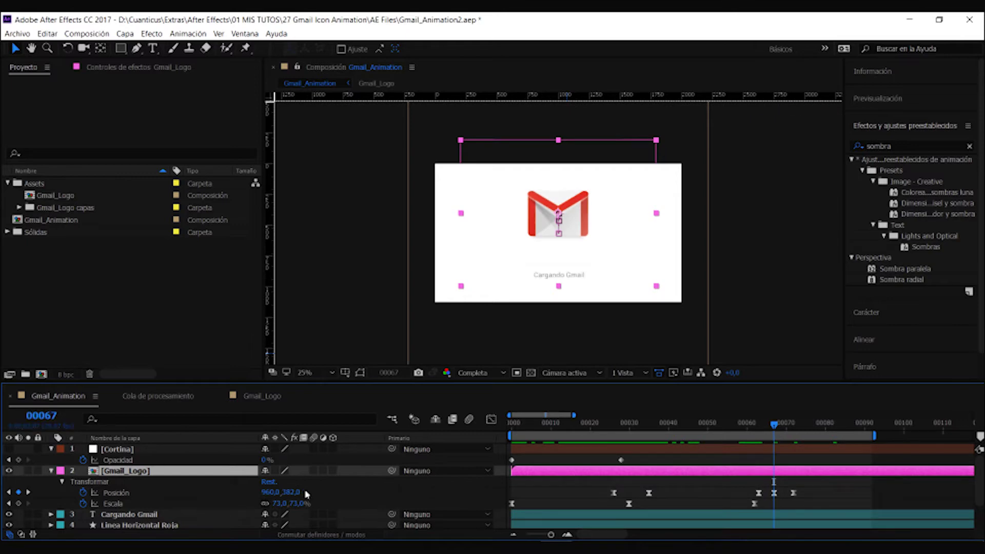
drag(775, 425, 794, 527)
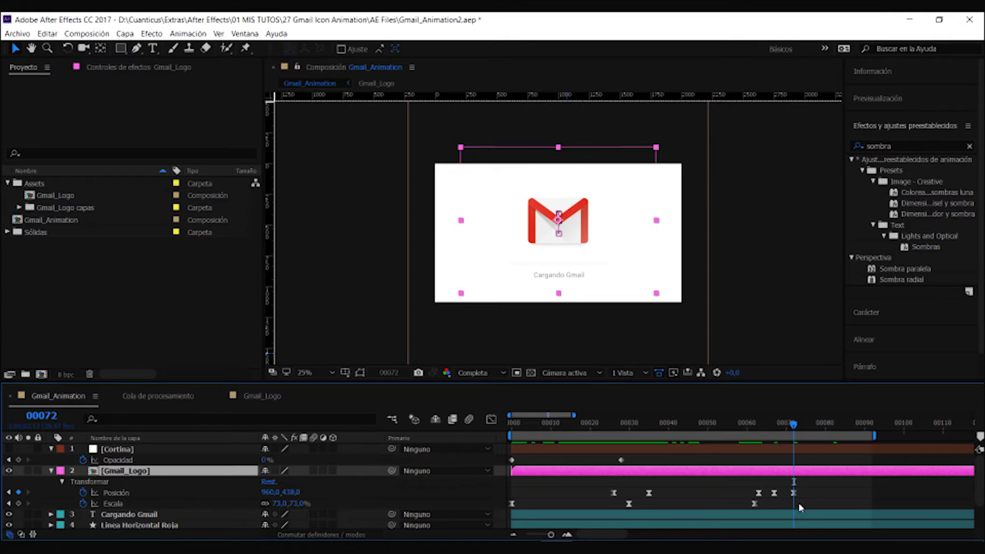
drag(833, 488, 587, 499)
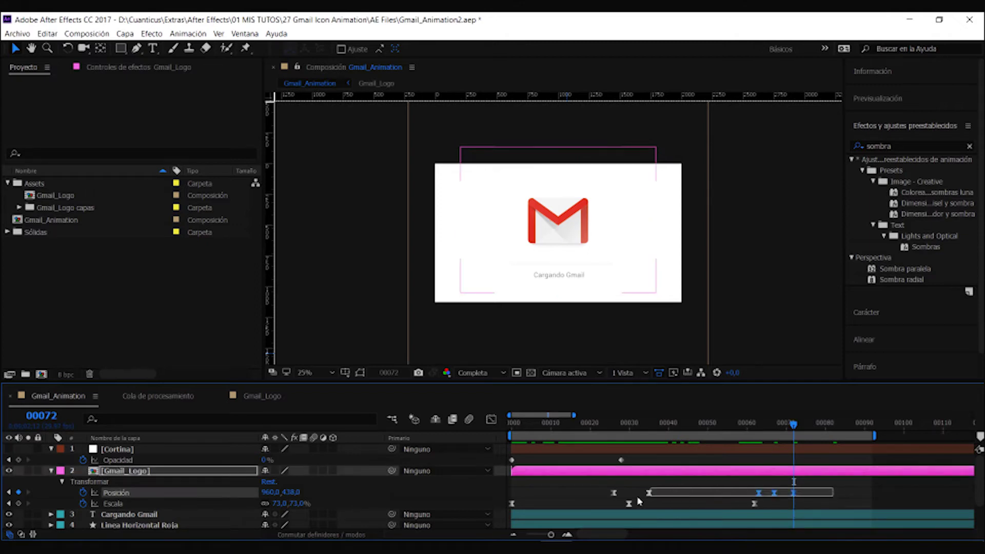
click(490, 421)
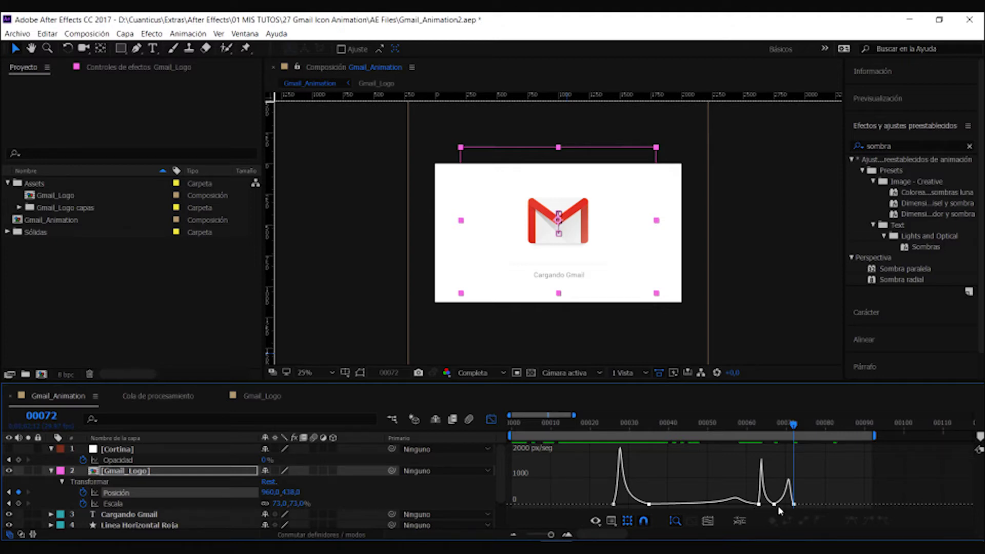
Return to the layer timeline near the start and make the Cortina layer visible.
key(shift+F3)
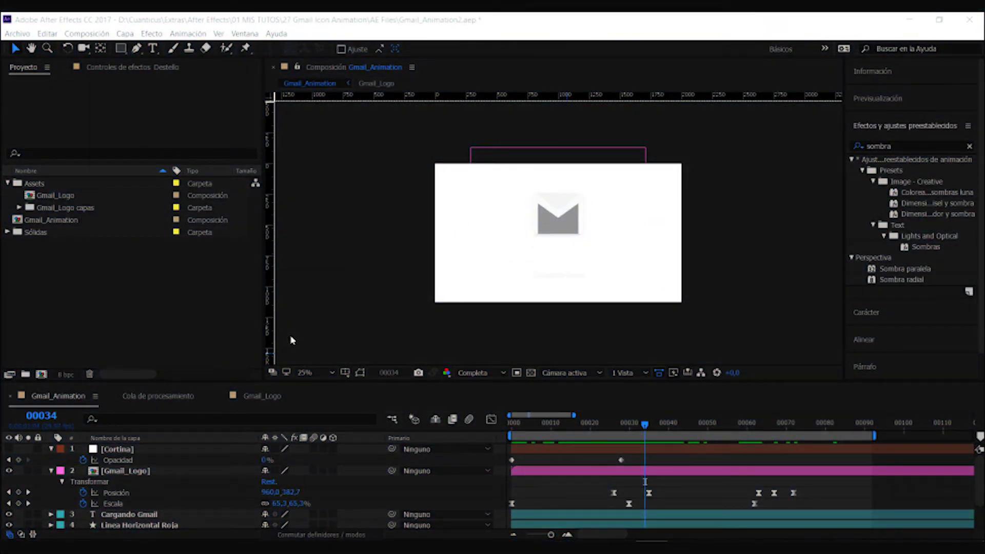
mouse_move(513, 433)
mouse_down()
mouse_move(532, 432)
mouse_move(500, 431)
mouse_up()
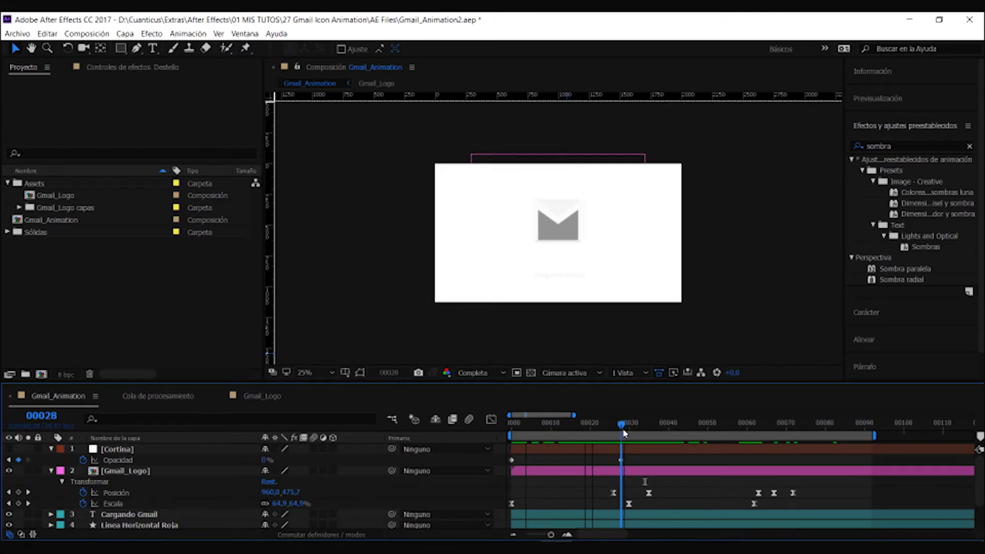
click(10, 449)
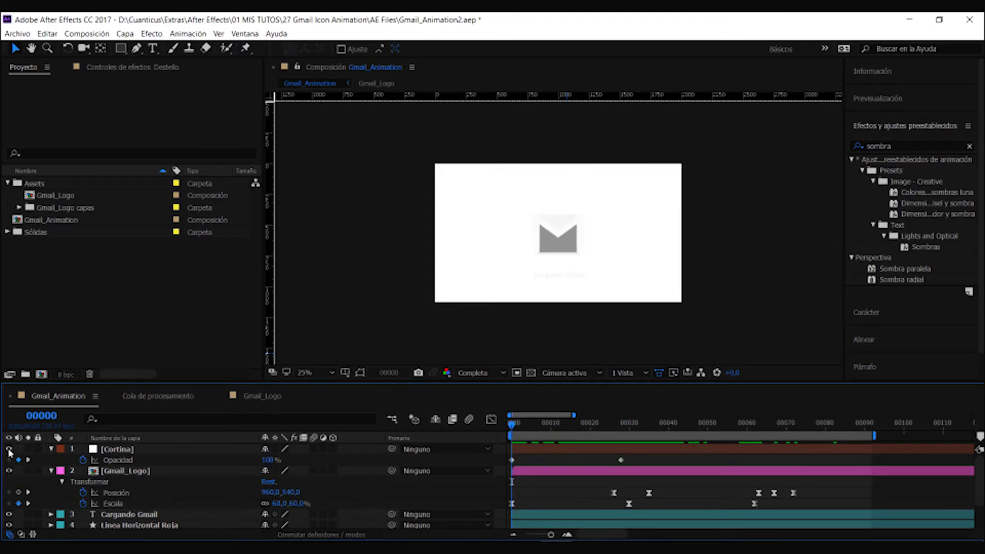
click(514, 423)
Preview the Cortina fade revealing the red Gmail envelope, then select the Cortina layer.
drag(513, 426, 601, 437)
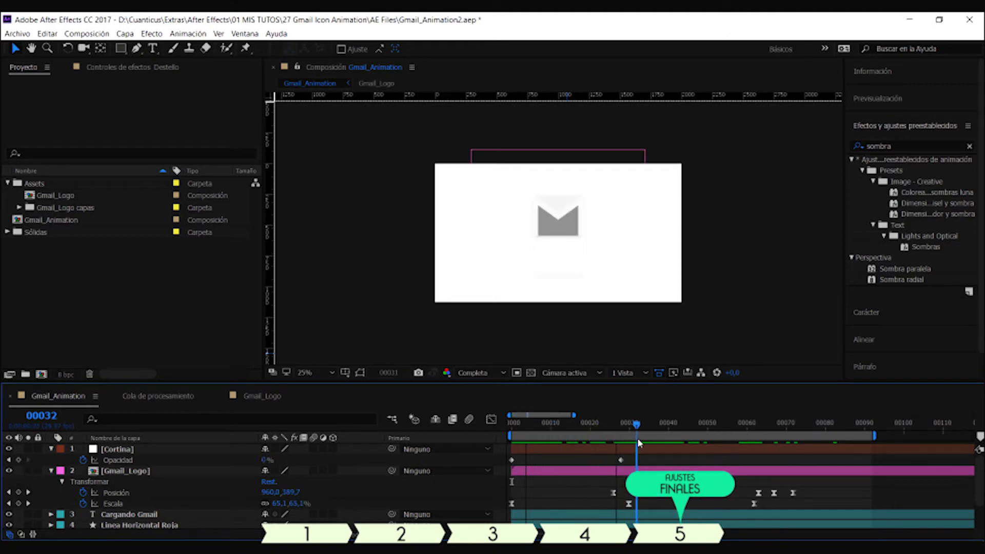
mouse_move(599, 433)
mouse_down()
mouse_move(753, 429)
mouse_move(498, 429)
mouse_up()
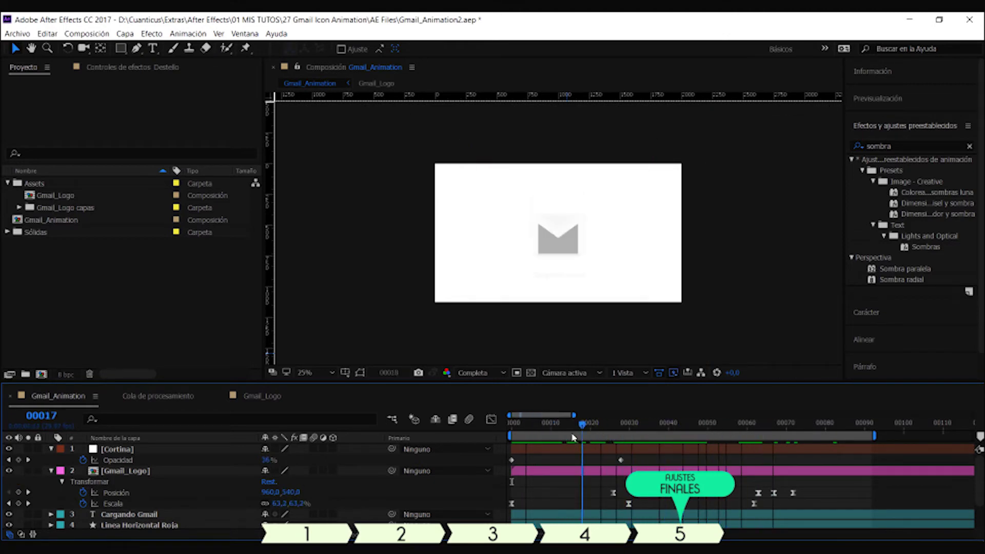
click(131, 492)
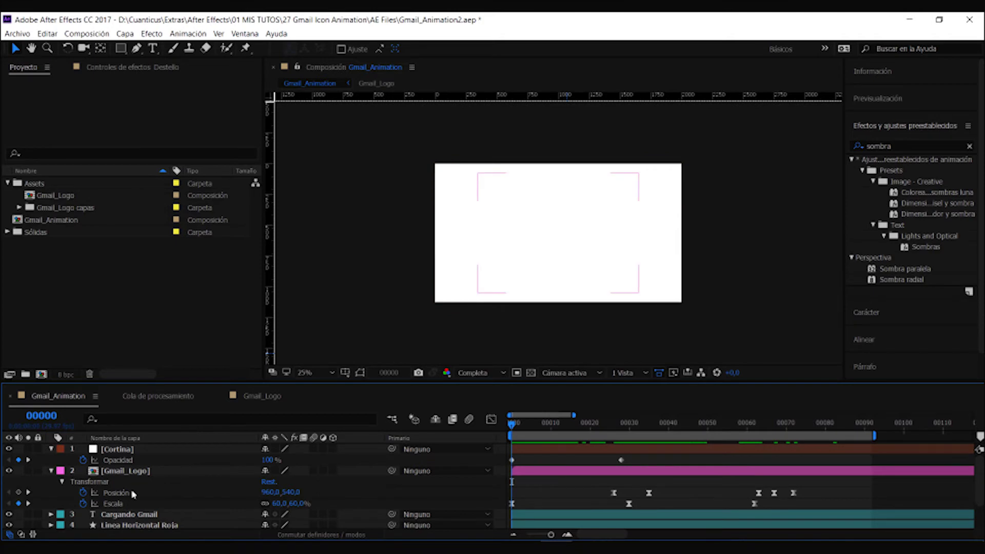
click(132, 452)
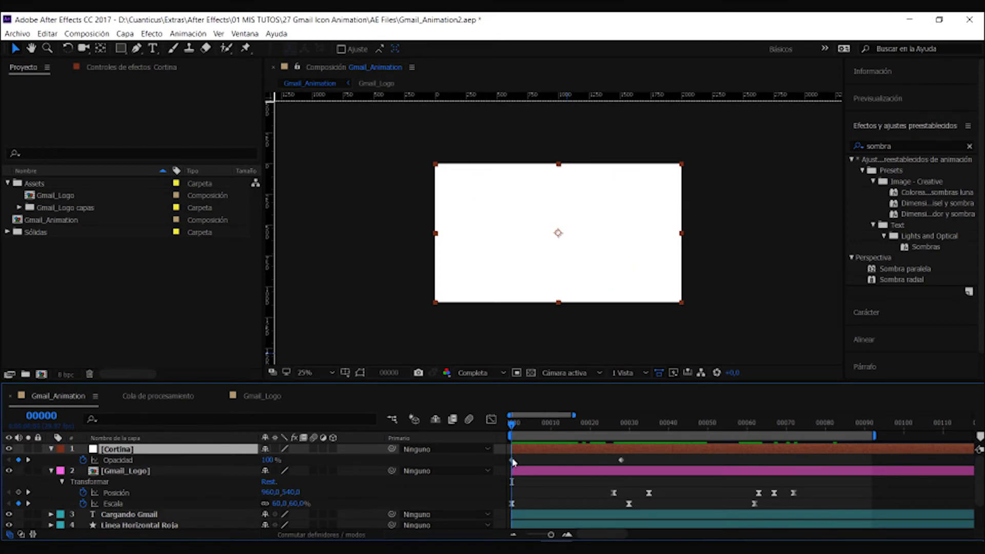
drag(513, 429, 618, 436)
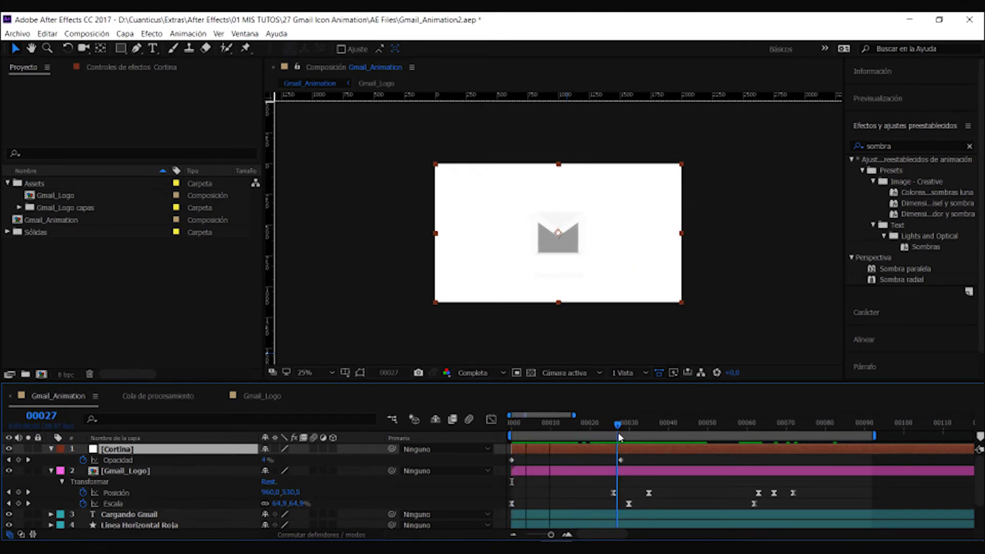
drag(619, 436, 623, 438)
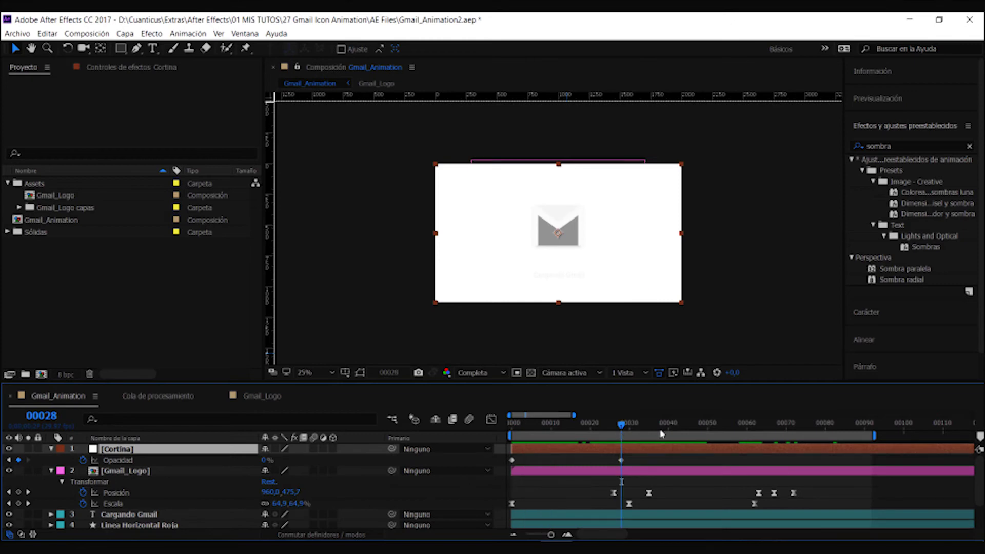
key(j)
key(Page_Down)
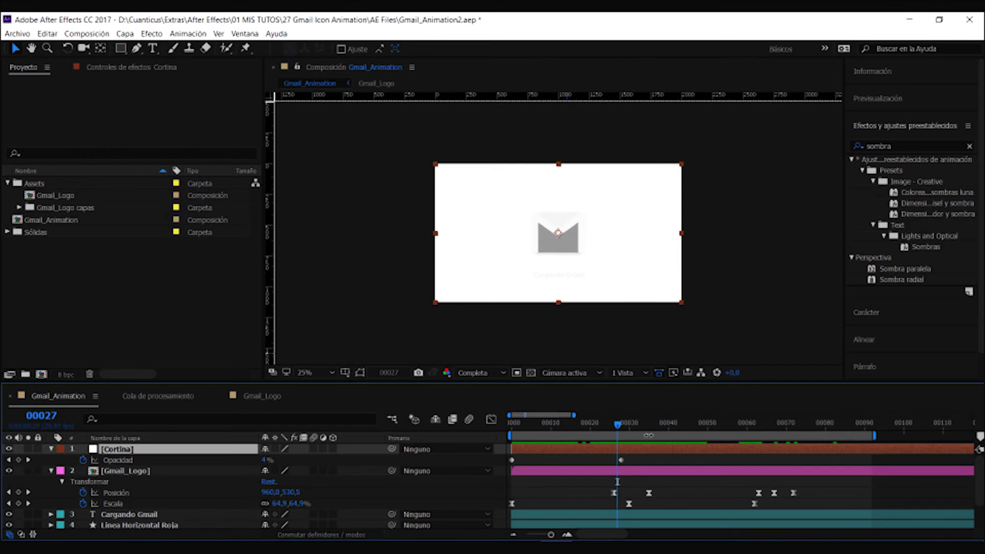
key(Page_Down)
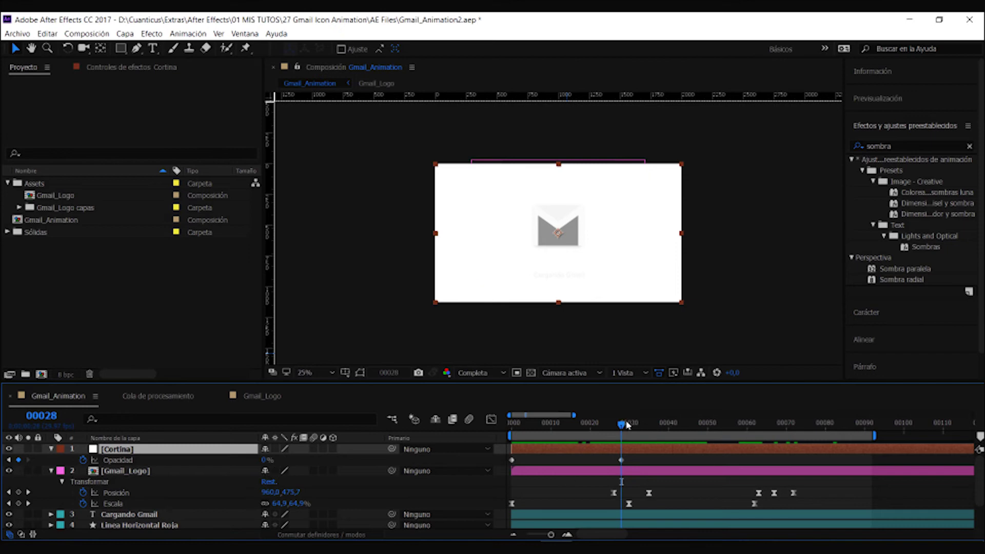
mouse_move(622, 424)
mouse_down()
mouse_move(532, 437)
mouse_move(625, 454)
mouse_up()
key(Page_Up)
scroll(175, 492, down, 1)
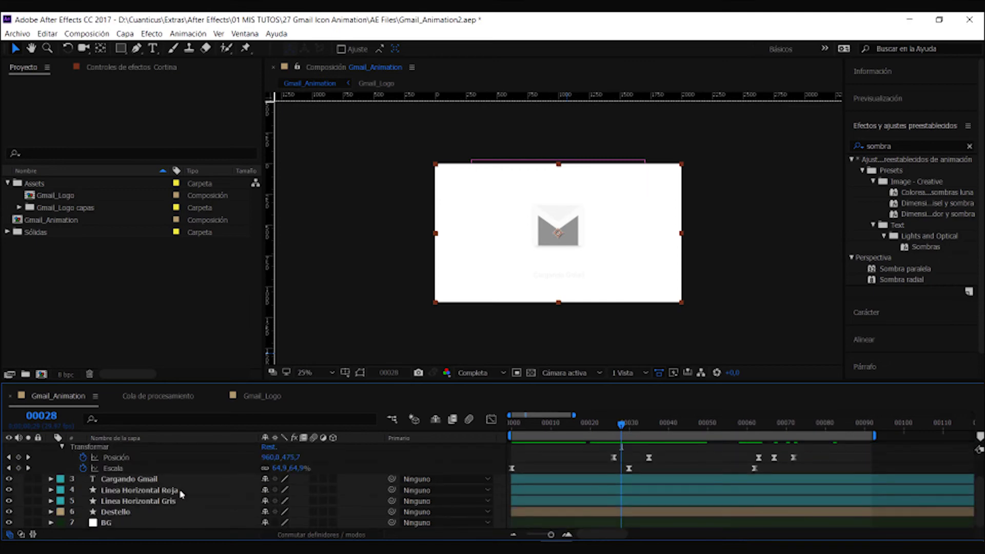
Select the Destello layer and reveal its keyframed Scale and Opacity with U.
click(125, 511)
drag(622, 427, 636, 430)
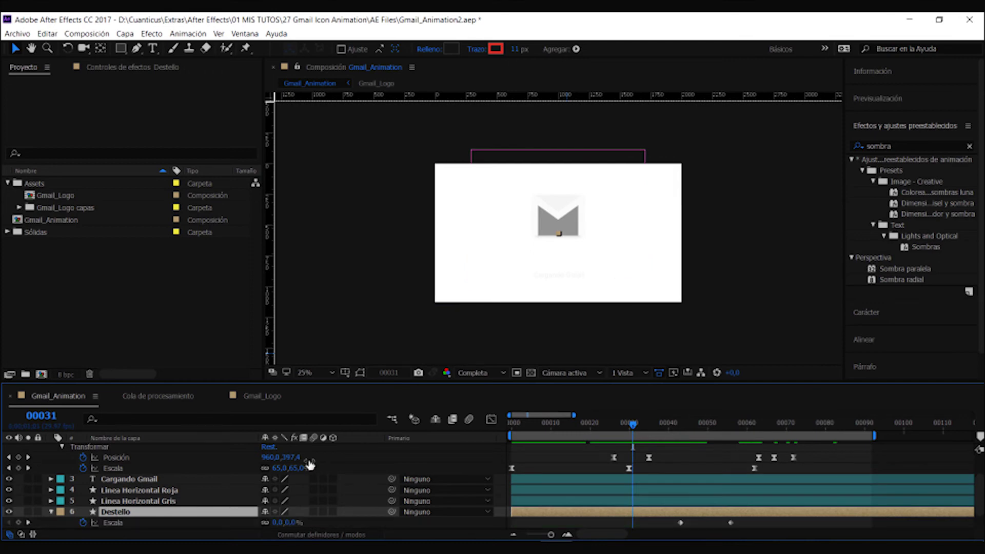
key(u)
Scrub frames 31 to 56 to preview the flash growing to 100% and fading out.
drag(634, 427, 687, 433)
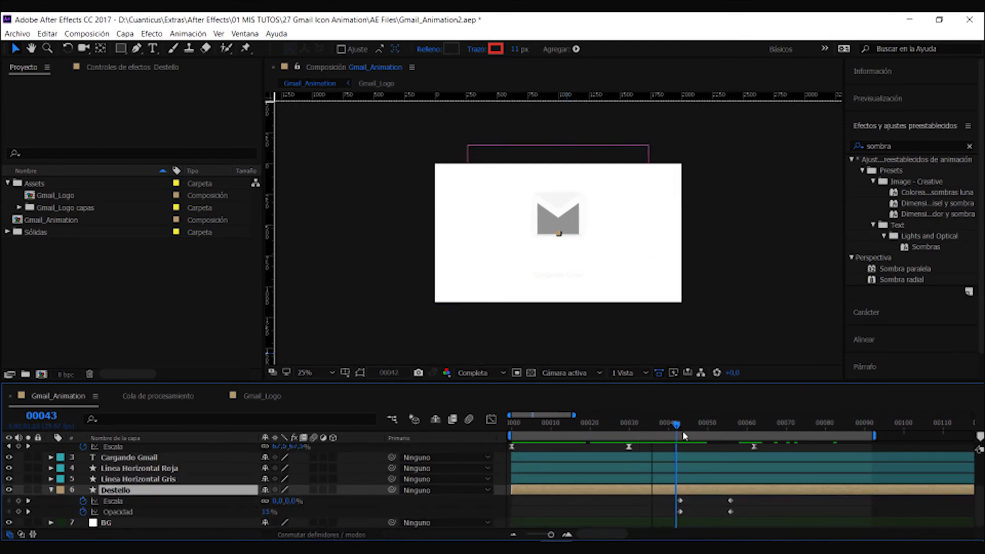
drag(687, 434, 726, 446)
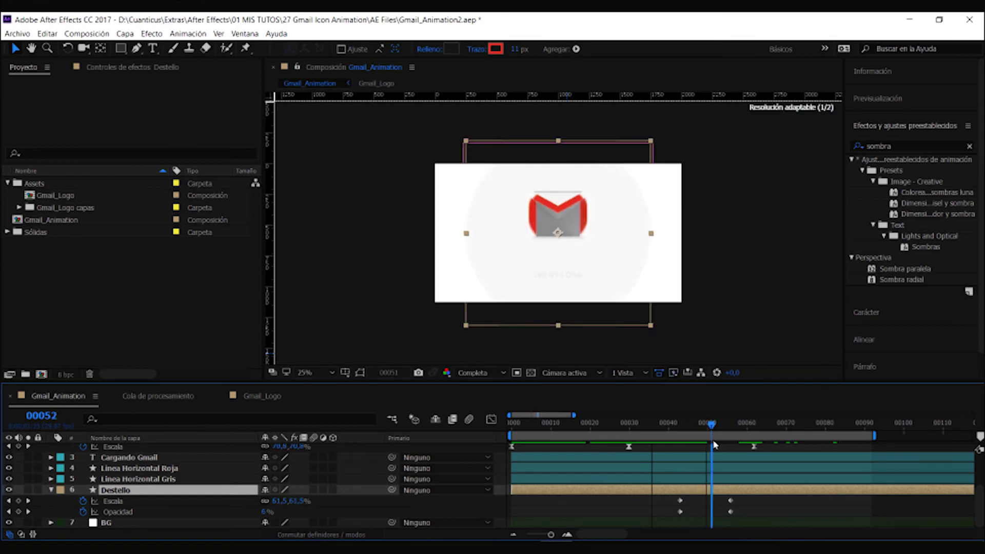
drag(726, 446, 672, 441)
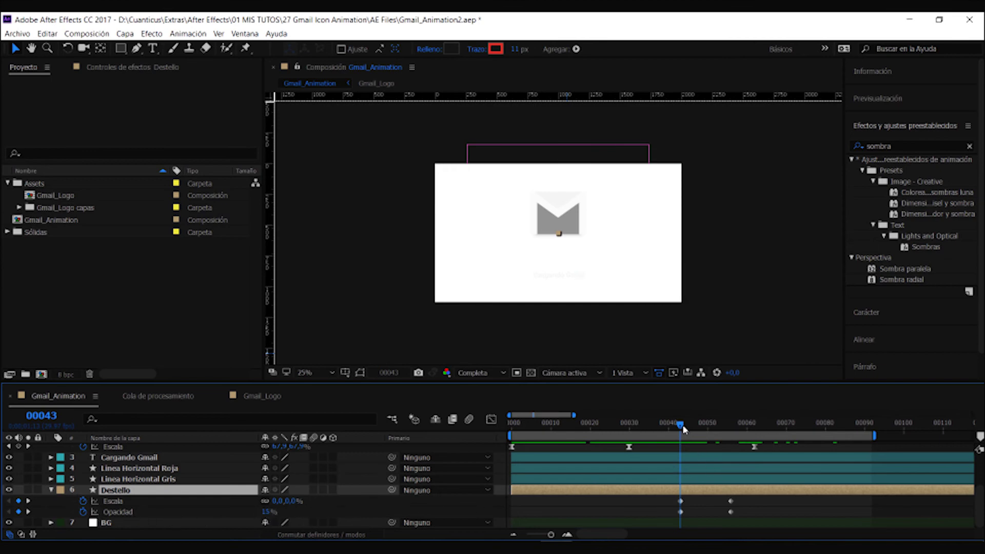
drag(682, 429, 733, 434)
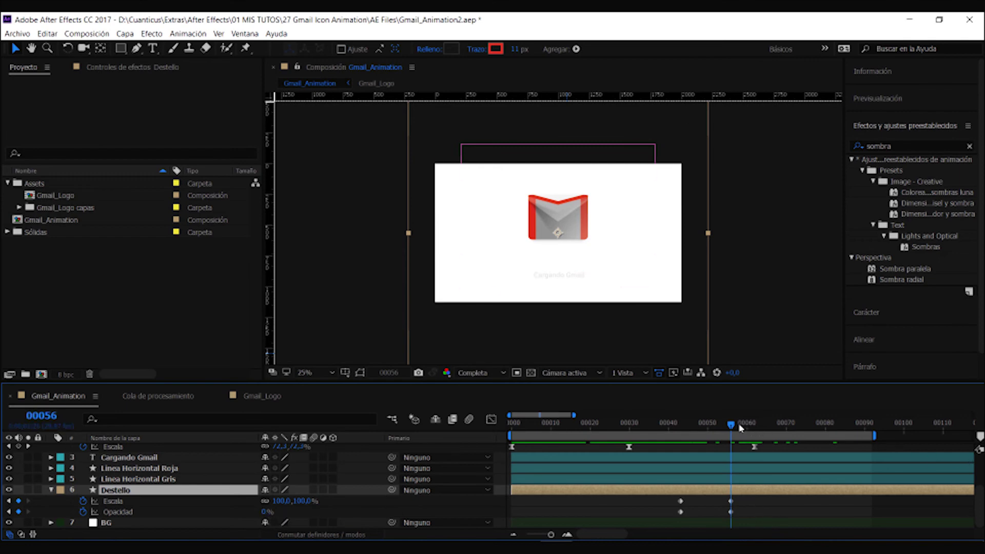
mouse_move(740, 428)
mouse_down()
mouse_move(690, 442)
mouse_move(796, 458)
mouse_up()
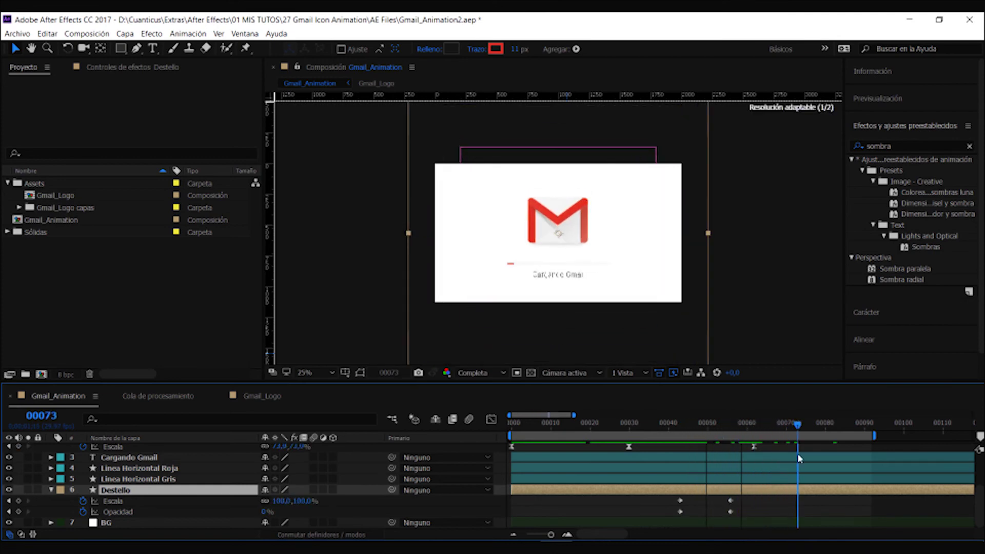